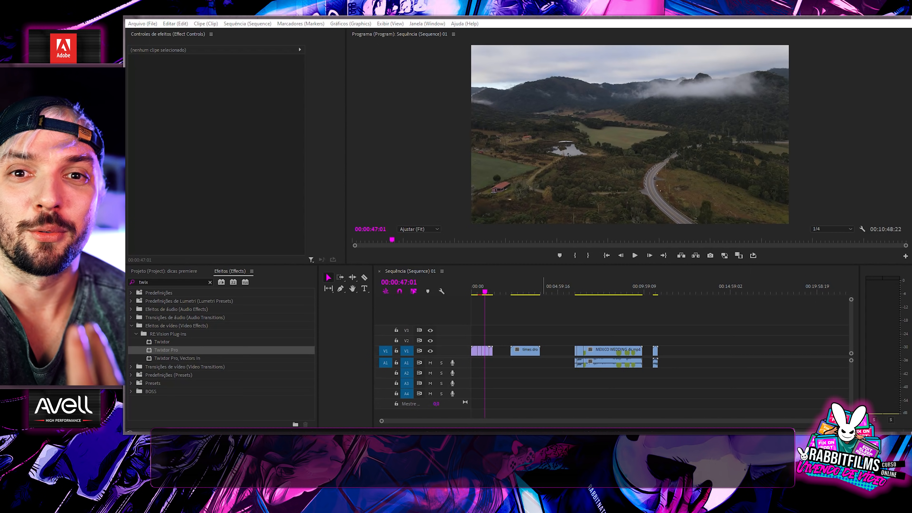
Move the drone and wedding clips earlier on the timeline, closer to the first group of clips
drag(518, 287, 657, 286)
drag(540, 289, 487, 291)
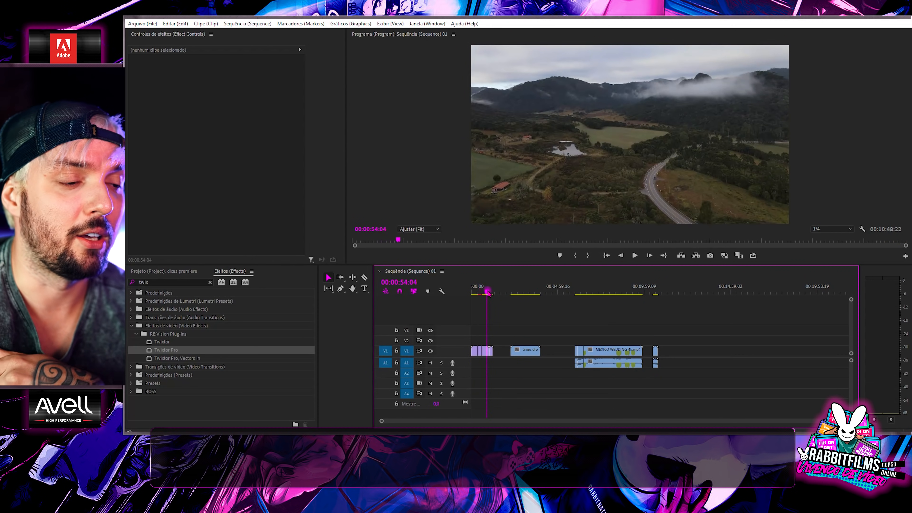
drag(567, 320, 679, 376)
drag(607, 351, 586, 351)
drag(511, 319, 651, 366)
drag(651, 366, 651, 366)
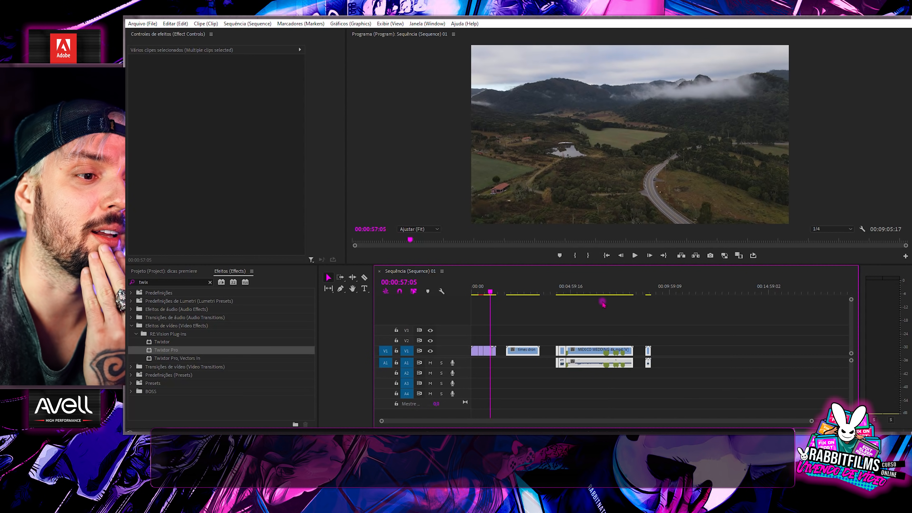
Mark in and out points around a range of about 30 seconds in the times drone 2.mp4 clip, starting at 00:02:35:18, and preview it
click(571, 291)
scroll(574, 311, up, 3)
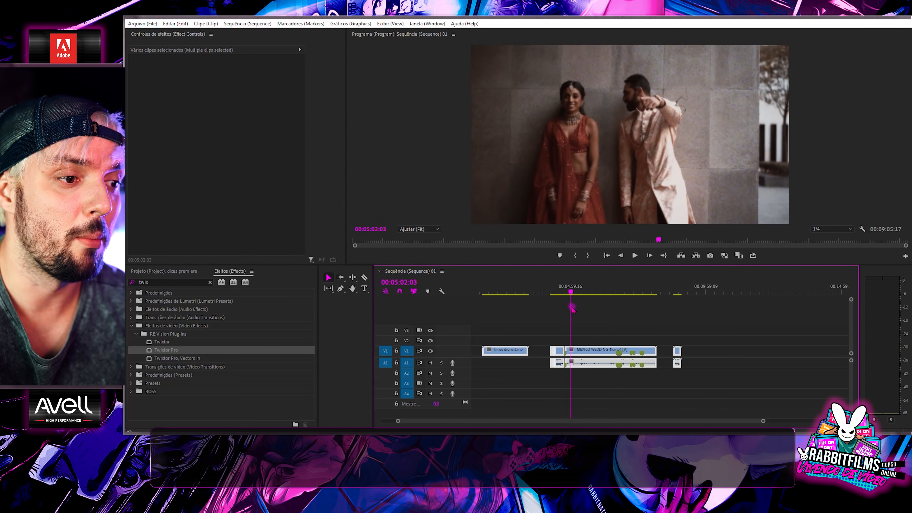
scroll(547, 298, up, 2)
click(546, 290)
scroll(546, 310, up, 4)
drag(546, 292, 584, 298)
scroll(584, 298, down, 2)
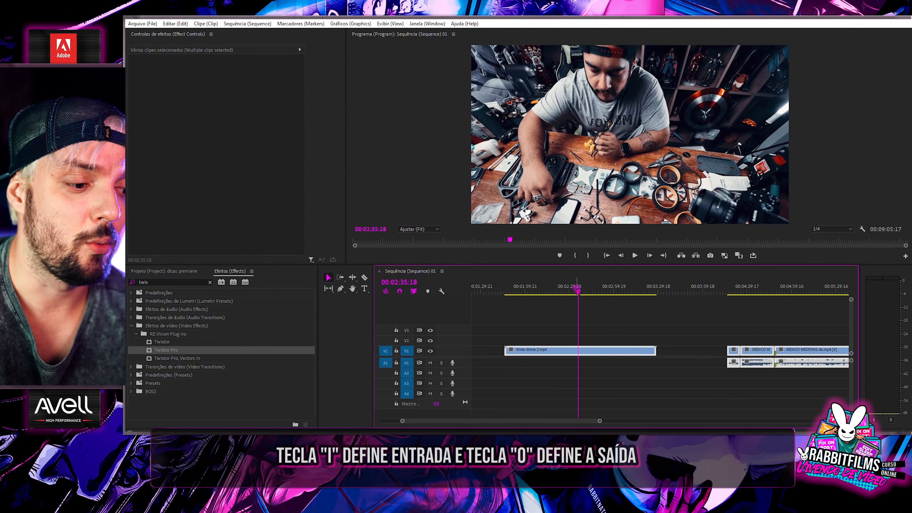
key(i)
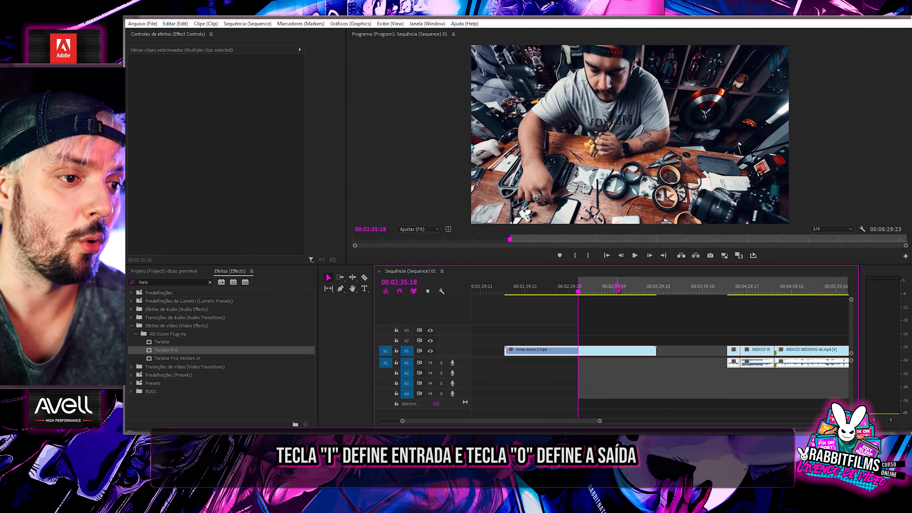
click(624, 287)
key(o)
click(590, 289)
key(space)
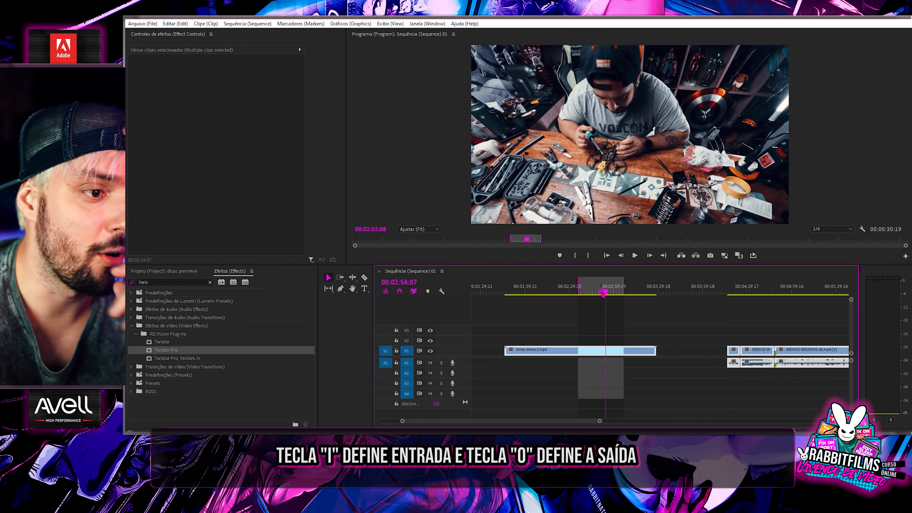
Cut times drone 2.mp4 at the start and end of the marked range
drag(597, 299, 599, 298)
scroll(599, 309, up, 3)
key(c)
click(556, 351)
click(634, 351)
key(v)
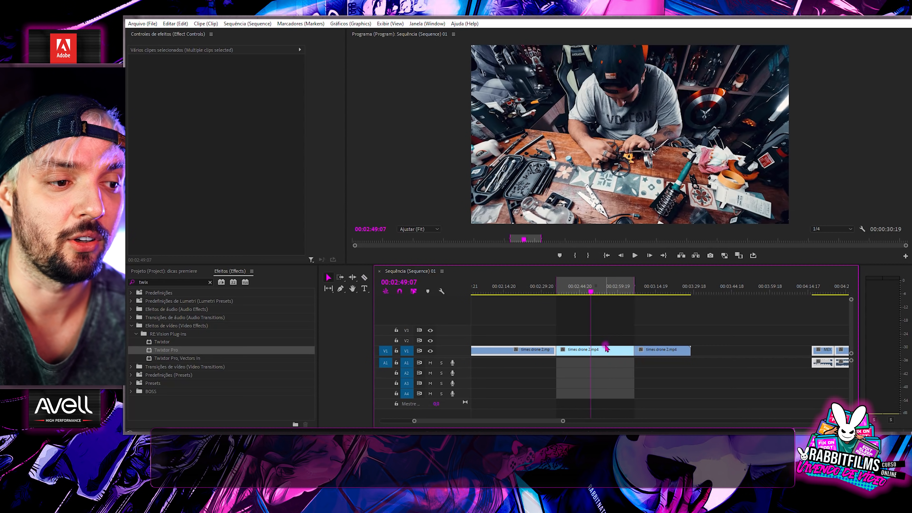
Select the middle section of the drone clip and play it back from about 00:02:49
click(606, 349)
scroll(606, 338, up, 2)
click(578, 289)
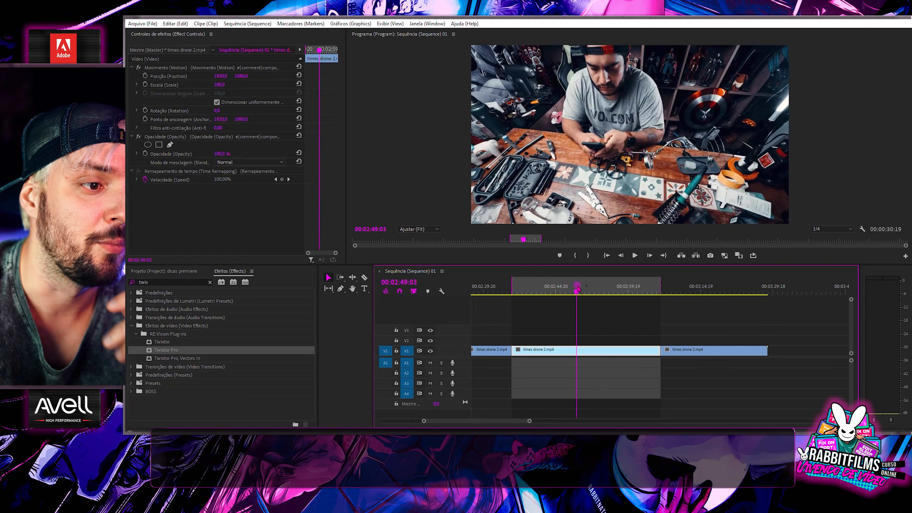
key(space)
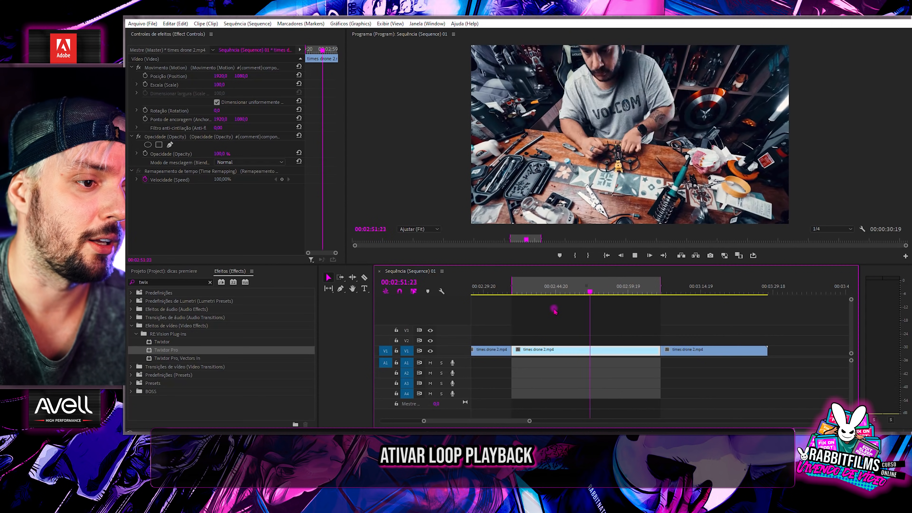
Mark a shorter in-out range of about two seconds around 00:02:49 in the middle drone section
scroll(598, 296, up, 2)
click(587, 289)
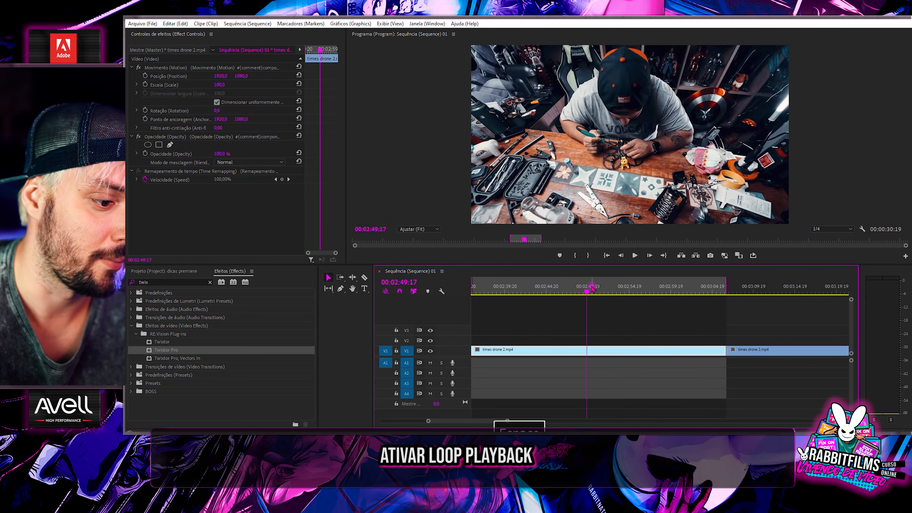
key(i)
click(618, 289)
key(o)
scroll(612, 291, up, 2)
click(610, 290)
key(o)
drag(592, 286, 576, 287)
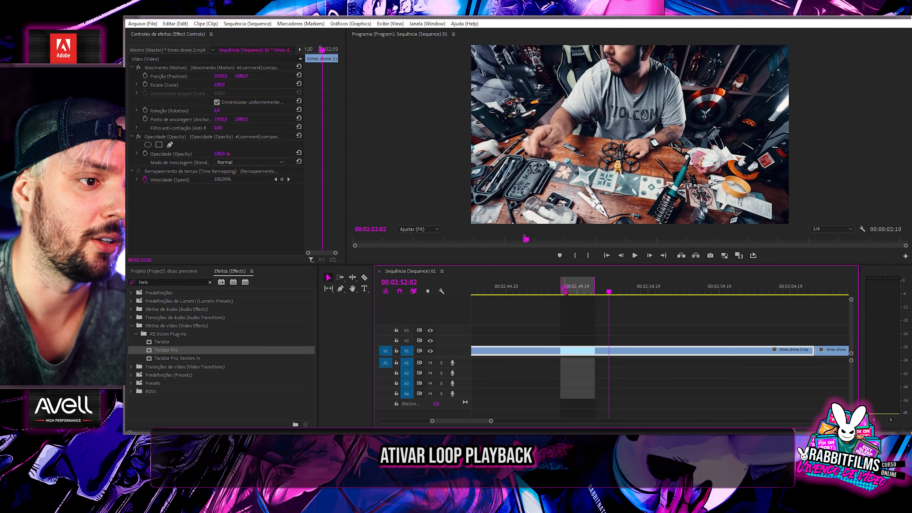
Preview the short marked range and cut the drone clip at its in and out points
click(562, 290)
key(space)
key(c)
click(560, 351)
click(595, 350)
key(v)
scroll(565, 321, up, 2)
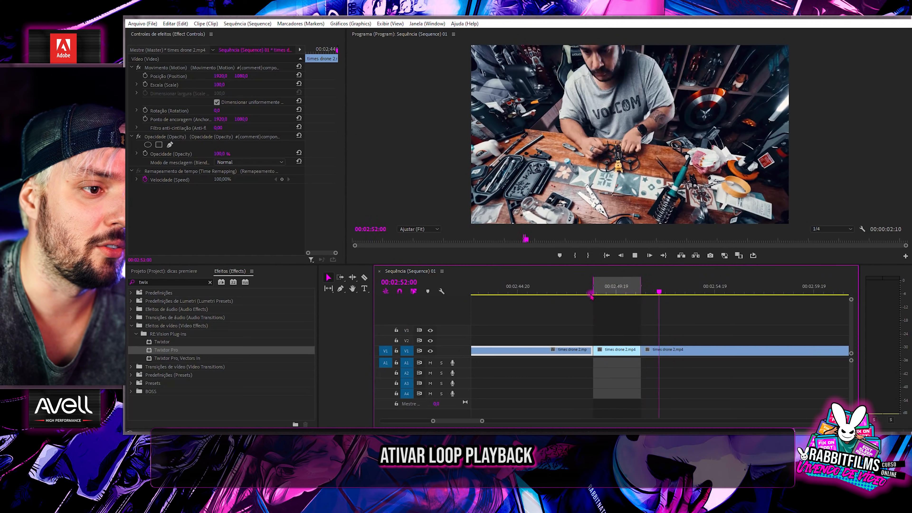
Play the short drone section repeatedly, restarting playback near the in point each time
click(598, 289)
key(space)
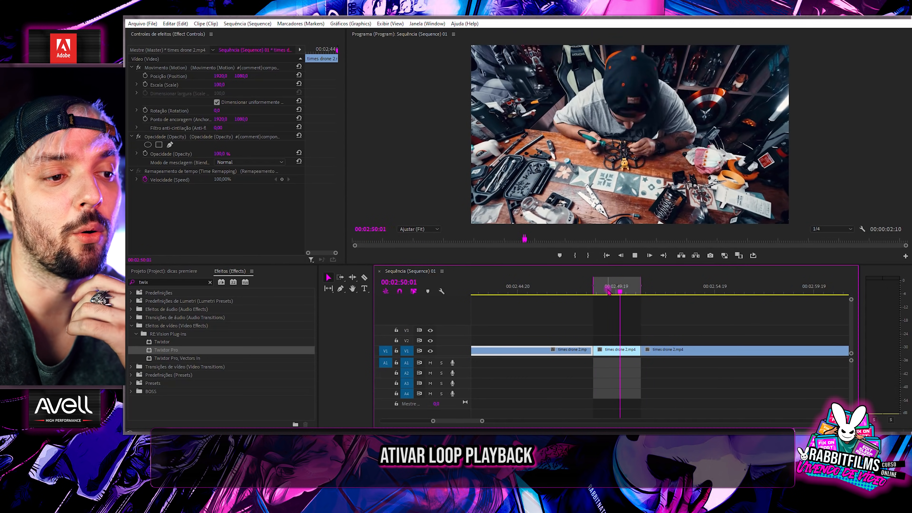
scroll(557, 309, right, 2)
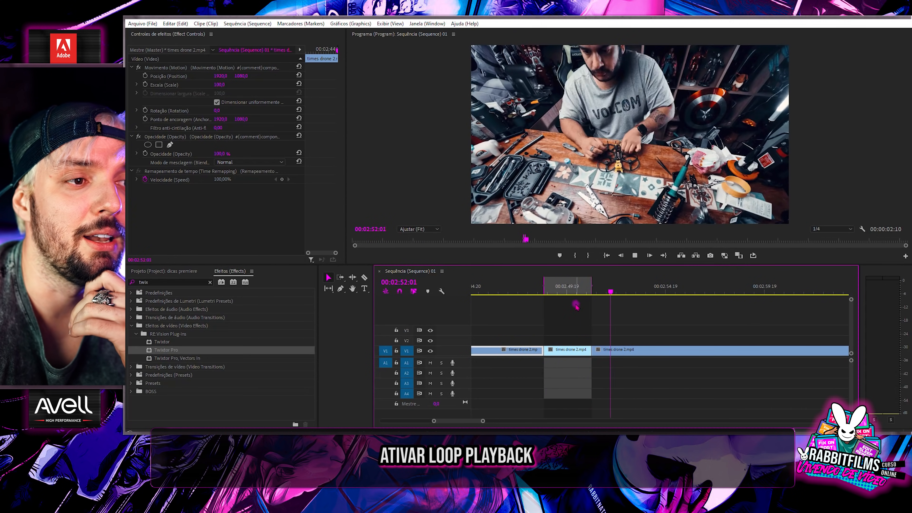
click(547, 295)
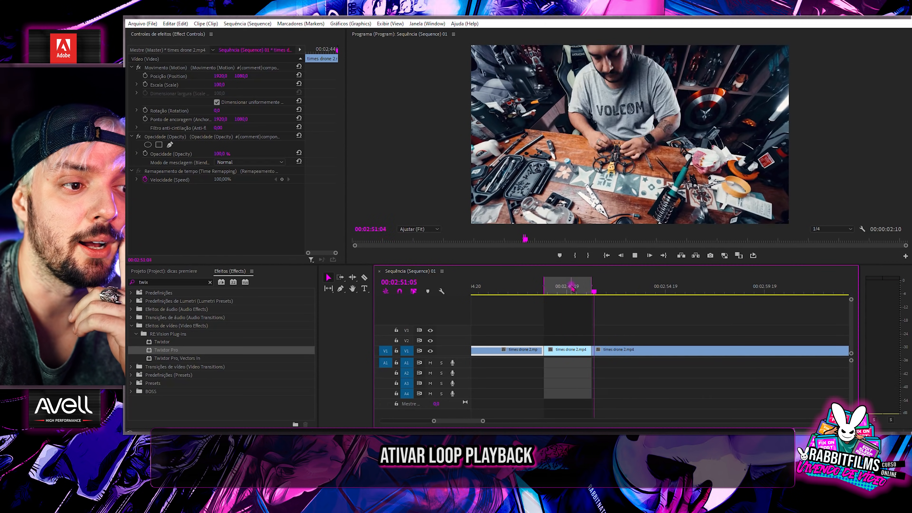
click(549, 290)
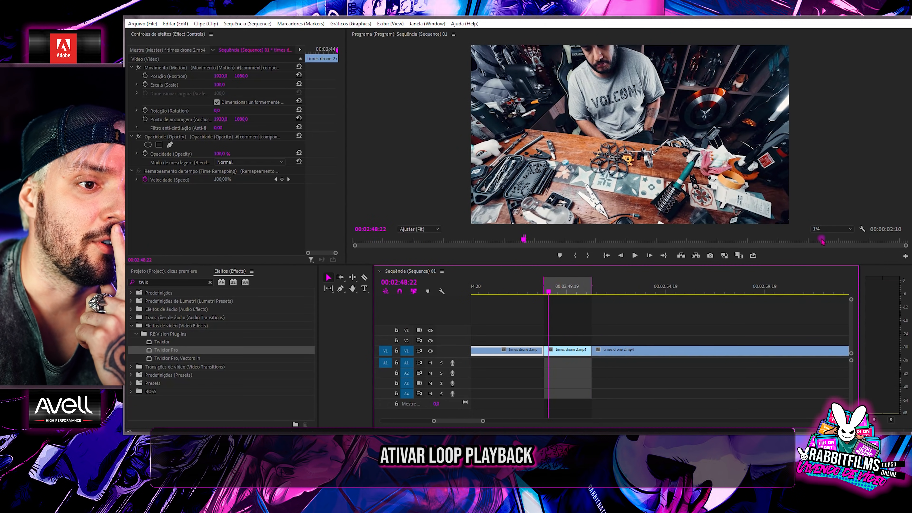
Add the Loop Playback control to the program monitor's transport controls
click(904, 256)
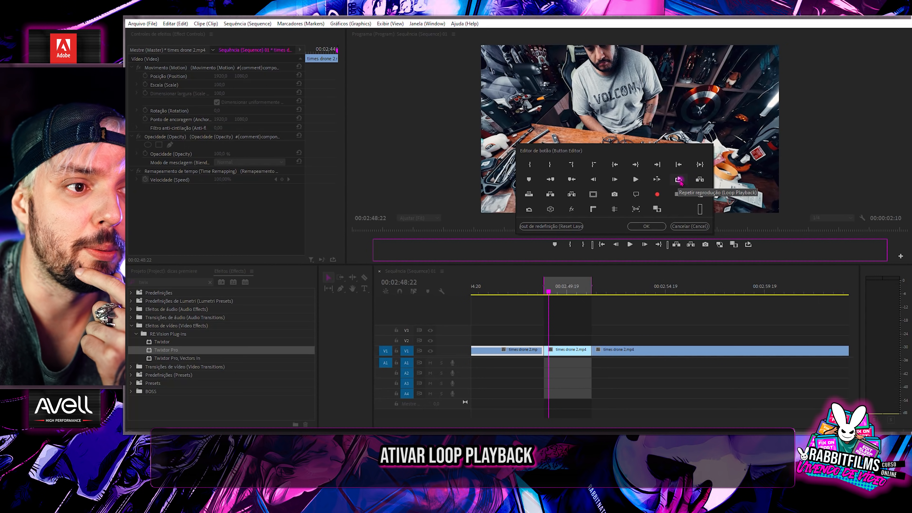
drag(637, 190, 539, 248)
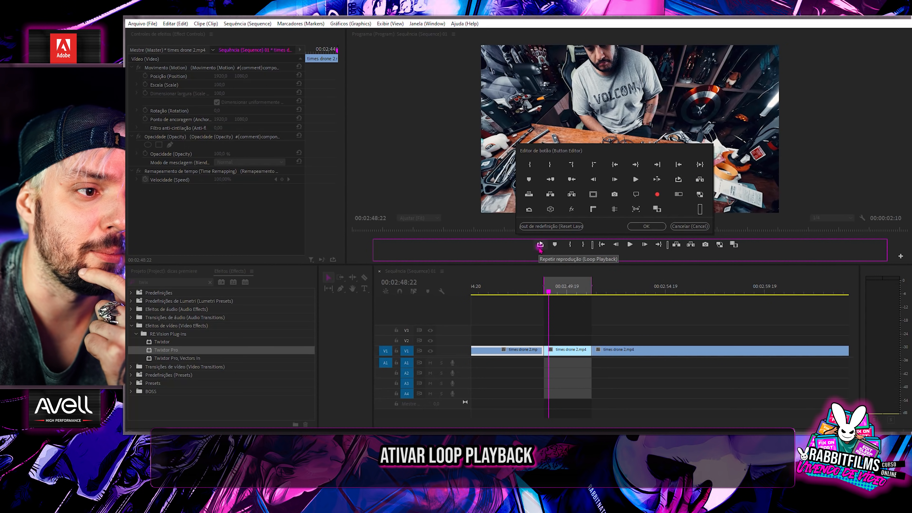
click(646, 226)
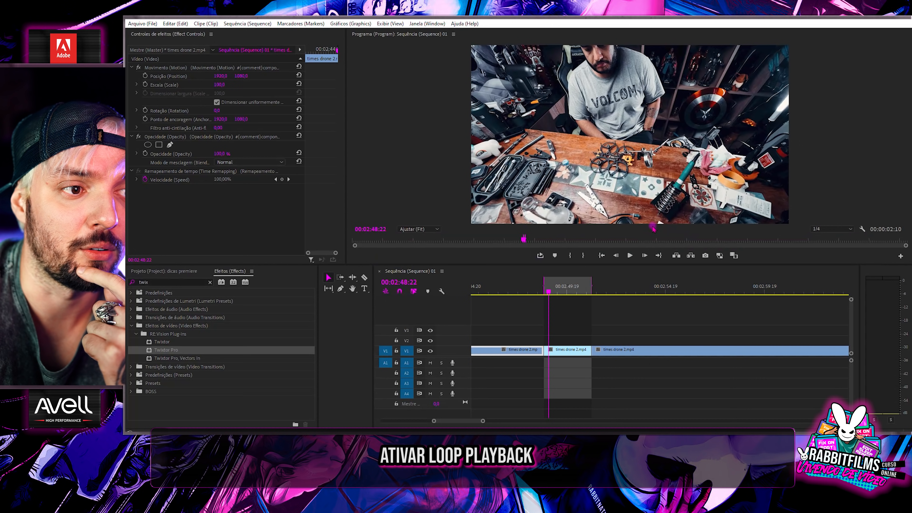
Enable Loop Playback and play the marked range in a continuous loop
key(space)
click(540, 255)
click(557, 294)
key(space)
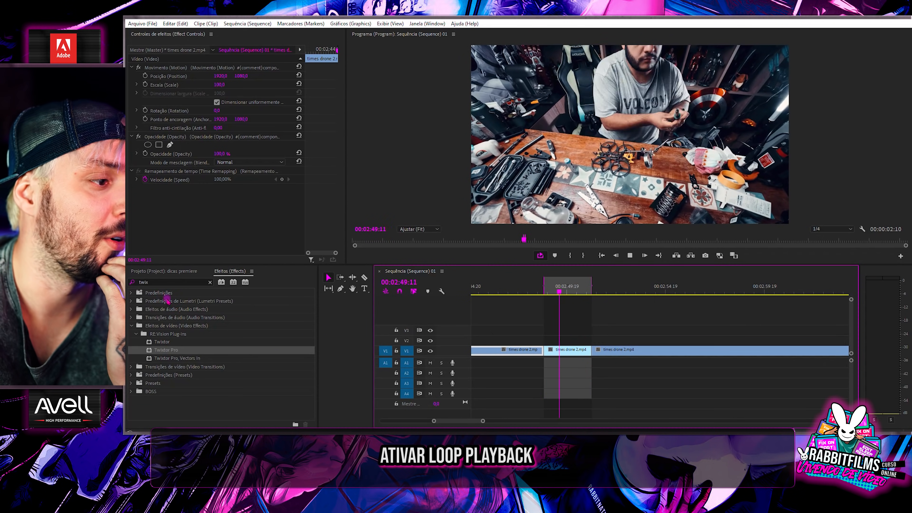
Find the Lumetri Color effect and apply it to the short drone section in the marked range
click(178, 280)
text(cor d)
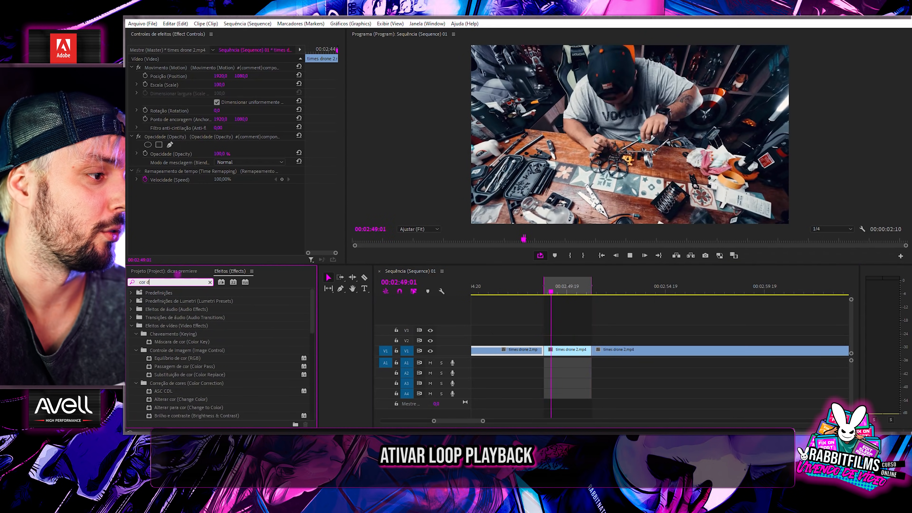
text(e lum)
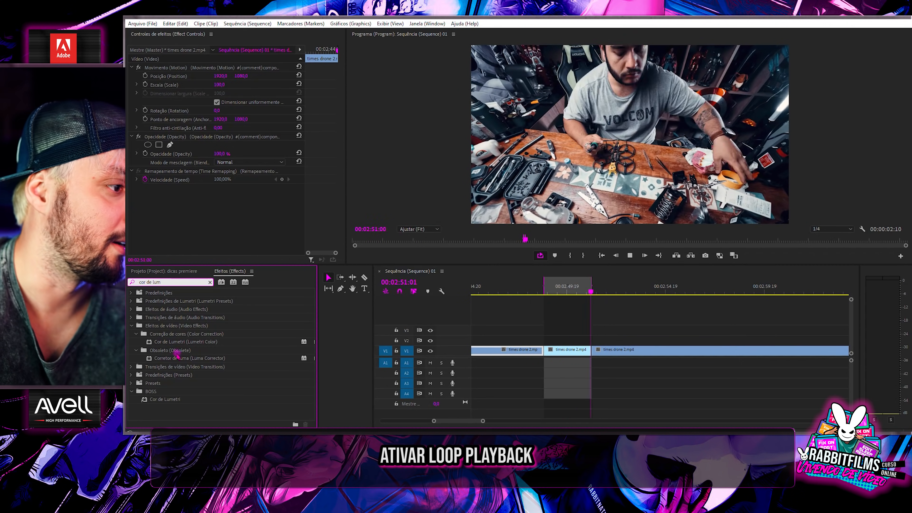
drag(172, 342, 564, 351)
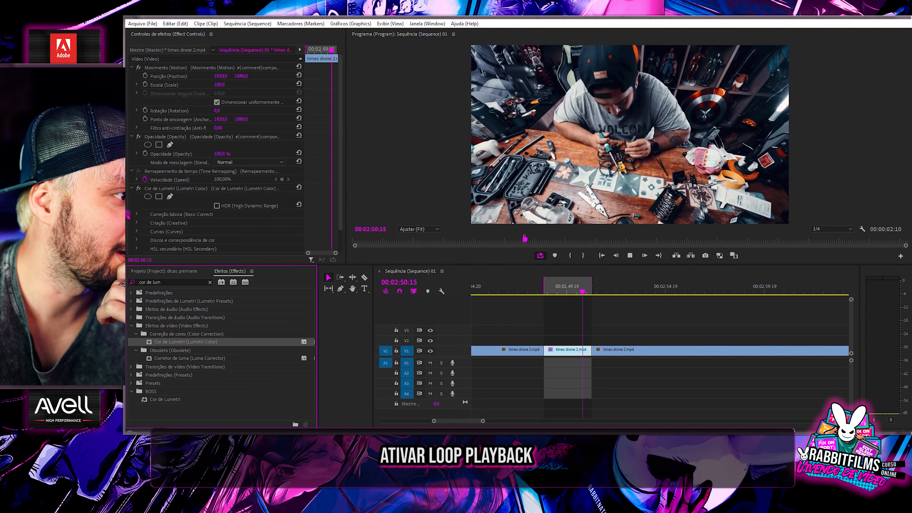
Adjust Lumetri's basic correction while the range loops, raising the Shadows and setting the Highlights to about 51
click(137, 214)
scroll(275, 228, down, 3)
drag(217, 175, 226, 201)
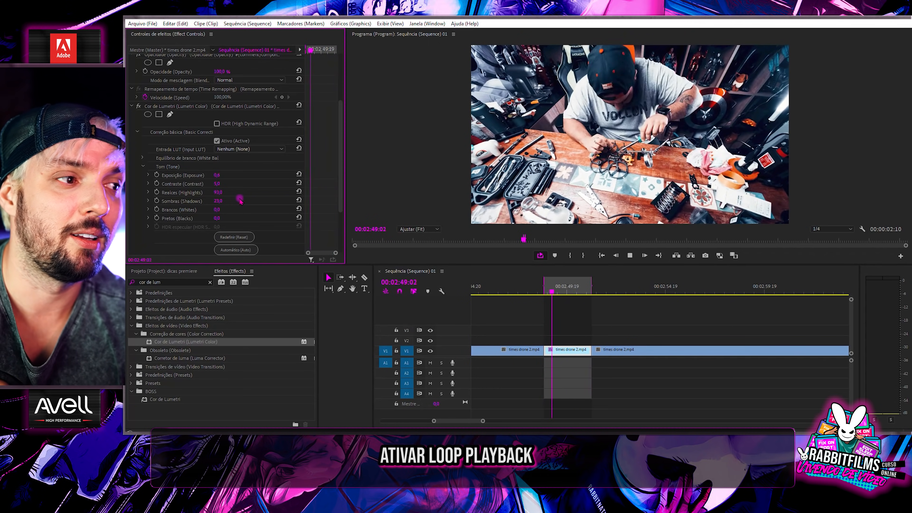
drag(218, 192, 270, 196)
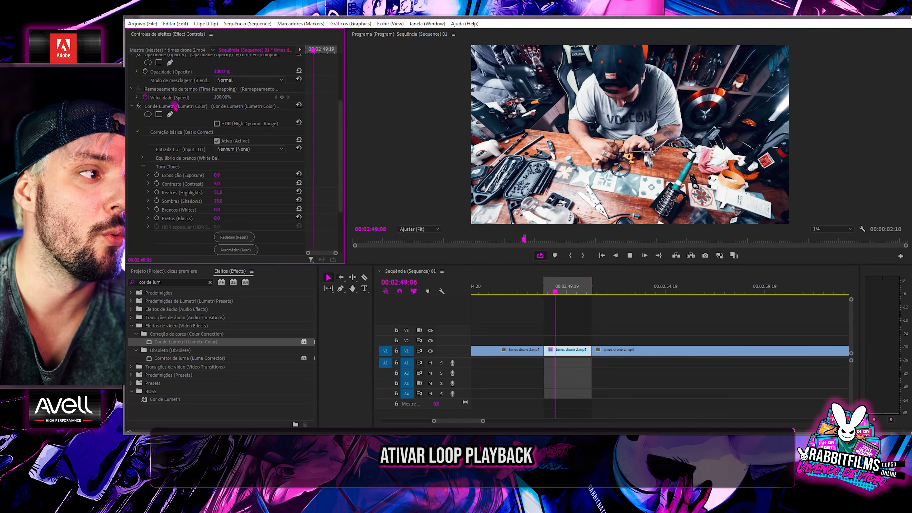
click(175, 106)
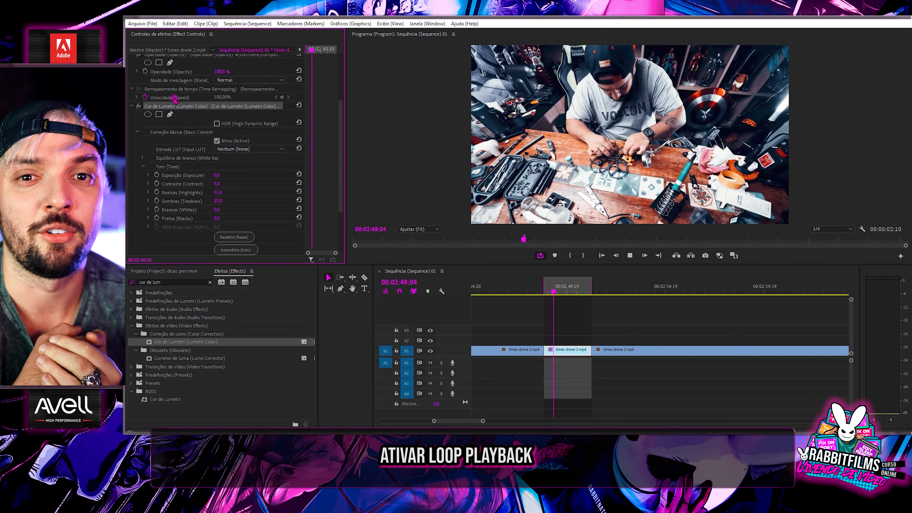
Turn off Loop Playback, play the following drone section, and return the playhead to the marked range
click(648, 290)
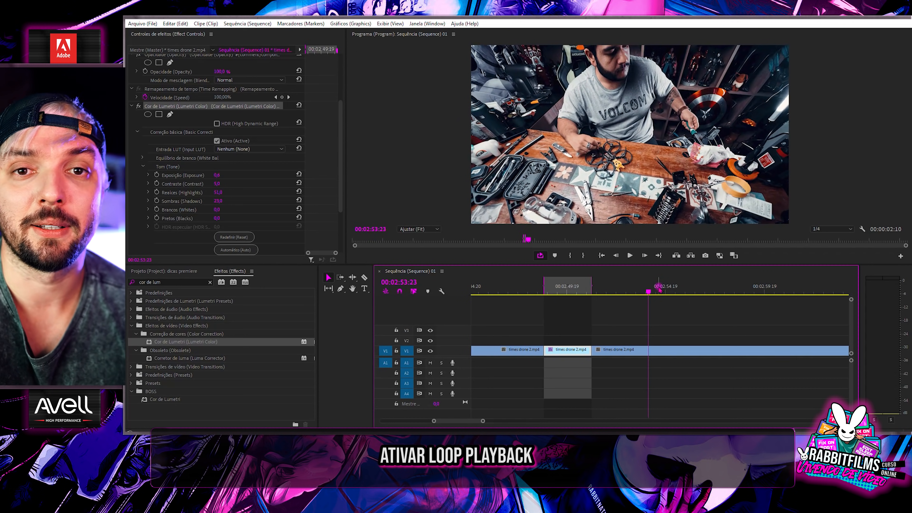
click(502, 256)
click(645, 293)
key(space)
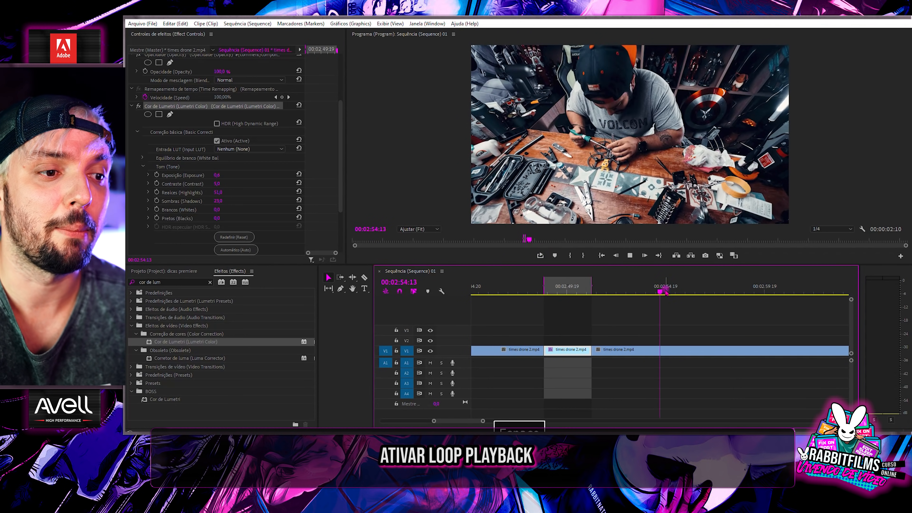
drag(218, 193, 219, 192)
click(612, 290)
click(614, 350)
key(space)
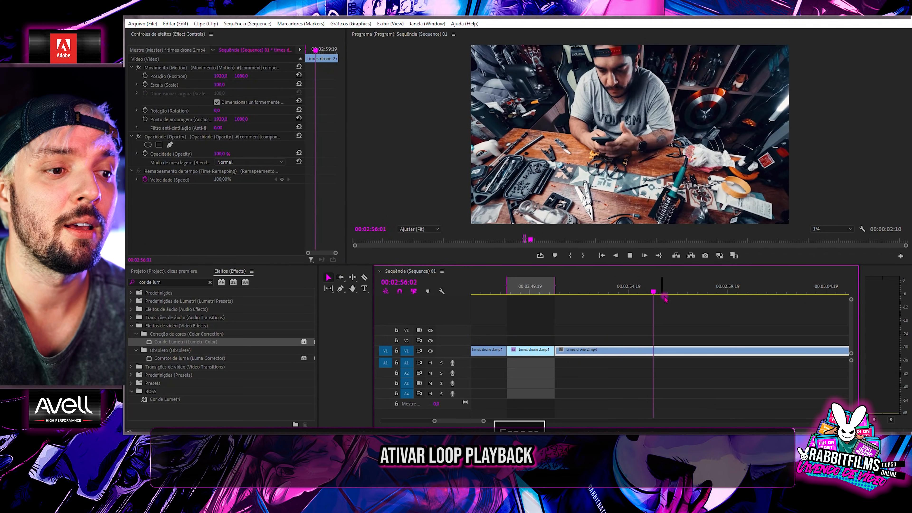
key(space)
click(524, 289)
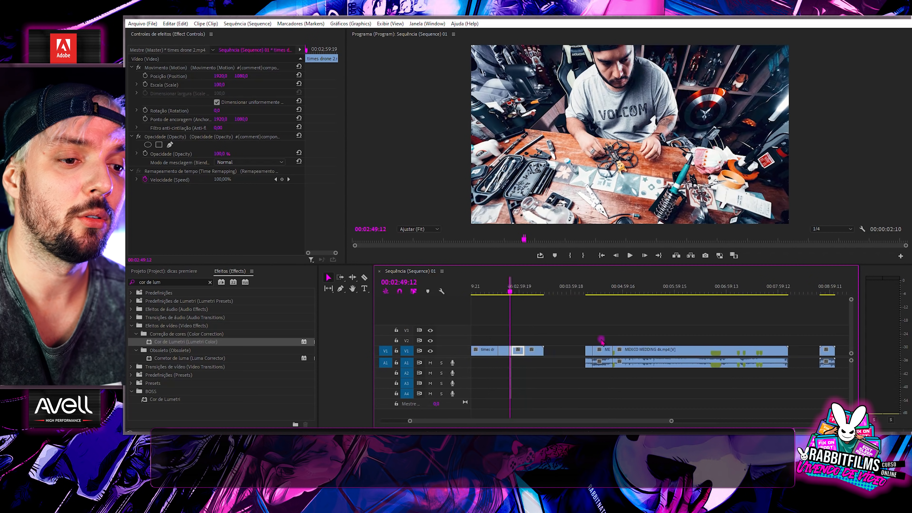
Cut the MEXICO WEDDING 4k.mp4 clip into several pieces with the Razor tool
scroll(599, 339, down, 3)
scroll(575, 335, down, 3)
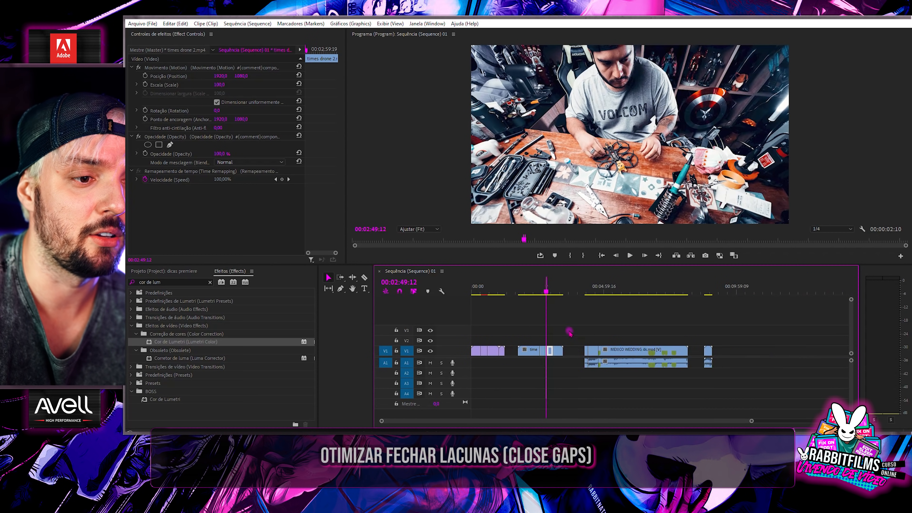
scroll(556, 330, up, 2)
key(c)
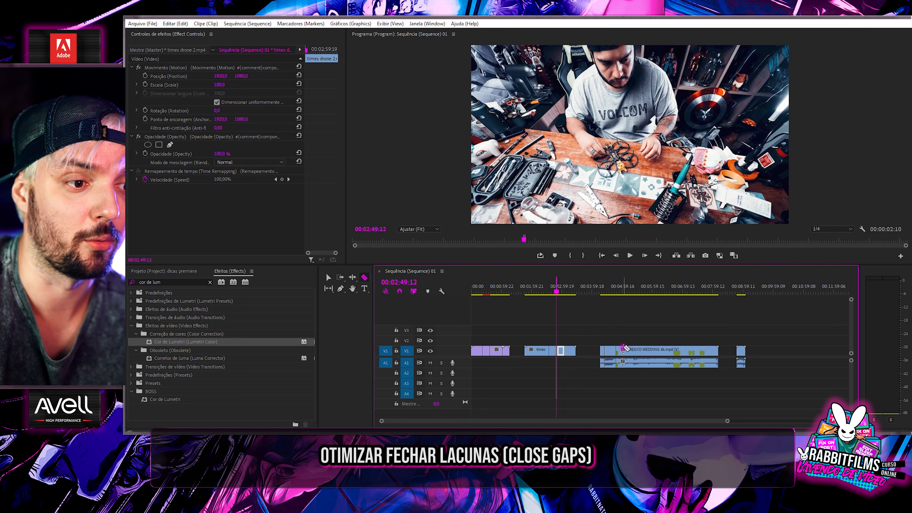
click(634, 350)
click(659, 350)
click(689, 350)
Delete several pieces of the wedding clip, leaving gaps between the remaining ones
click(638, 350)
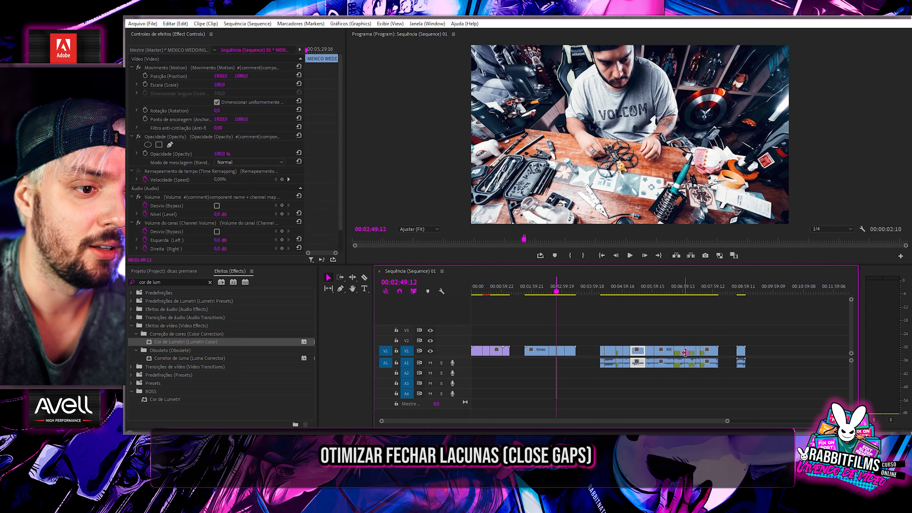
key(Delete)
click(690, 350)
key(Delete)
click(707, 351)
key(Delete)
click(610, 350)
key(Delete)
click(663, 351)
key(Delete)
Select all the timeline clips and check which command the X key runs in the keyboard shortcuts
drag(471, 317, 777, 368)
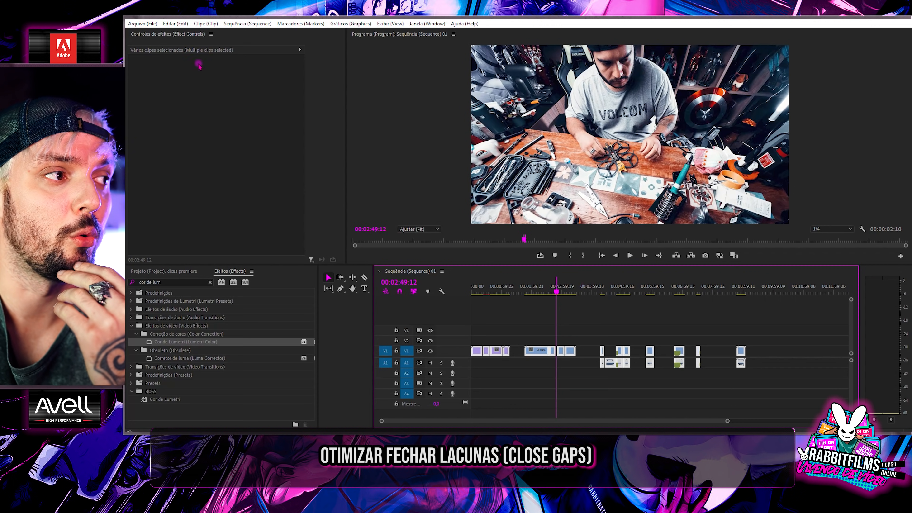
click(166, 24)
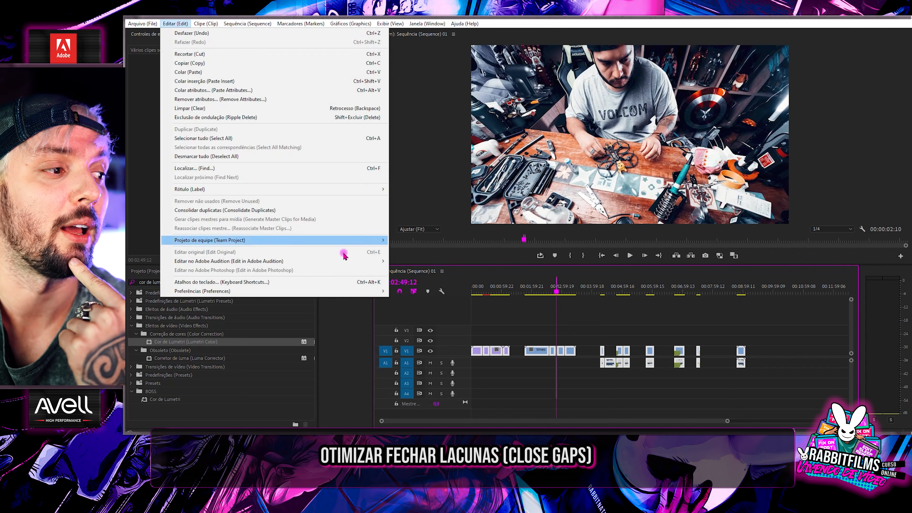
click(334, 281)
click(312, 220)
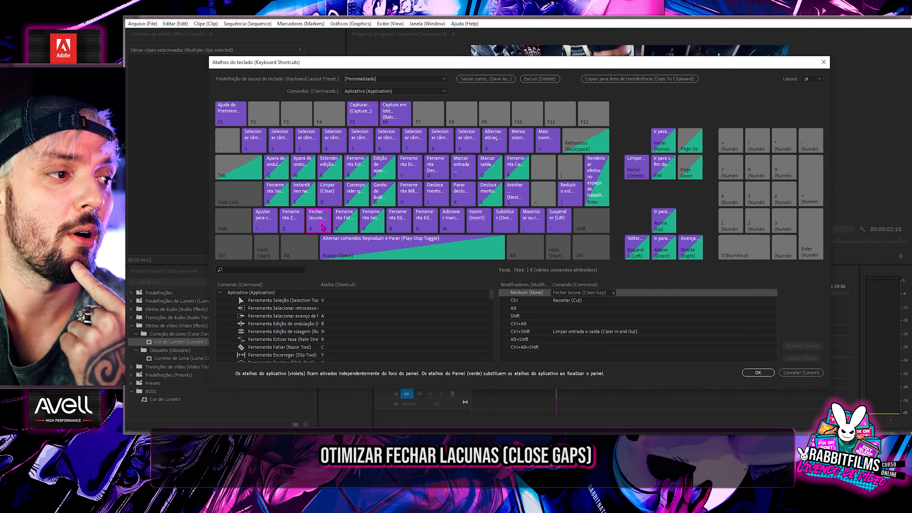
click(823, 62)
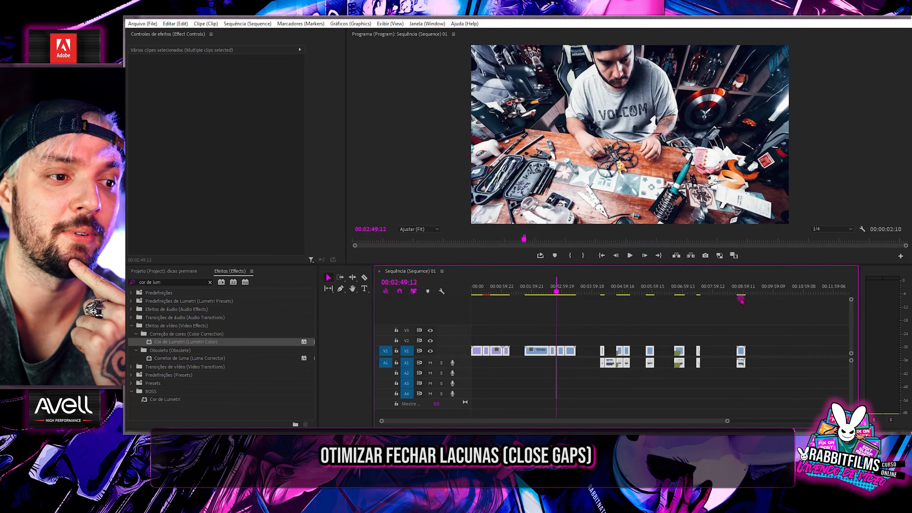
Select all the clips in the sequence and close the gaps between them with the Close Gaps command
click(721, 287)
drag(799, 323, 456, 351)
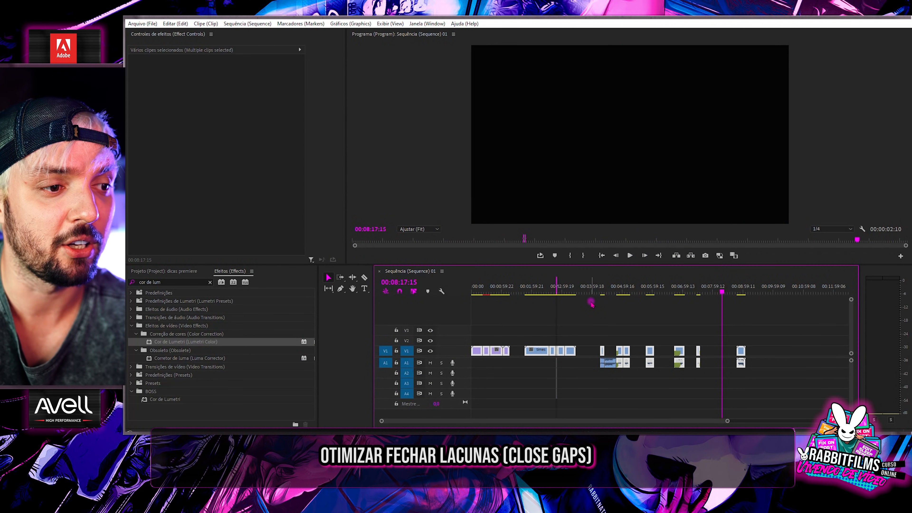
key(x)
click(568, 314)
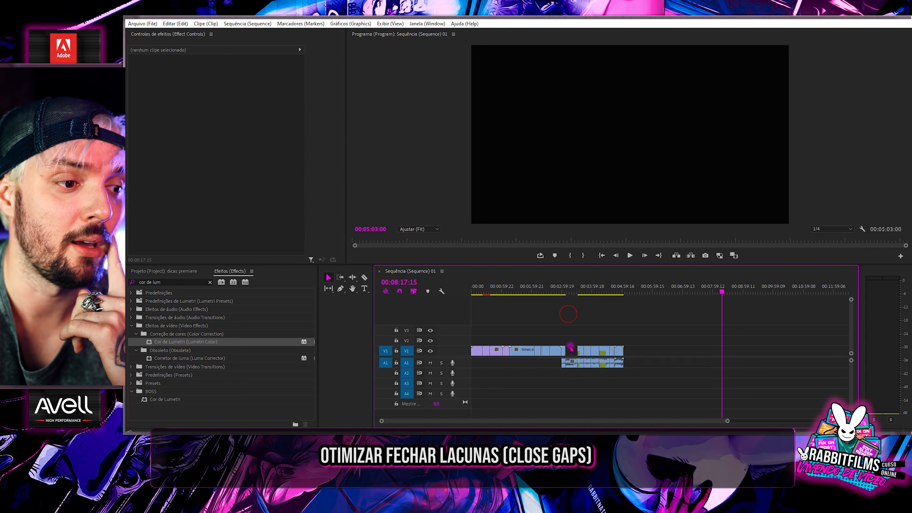
Delete the leftover audio-only piece on A1 and ripple delete the gap it leaves before the wedding clips
click(570, 363)
scroll(598, 336, up, 3)
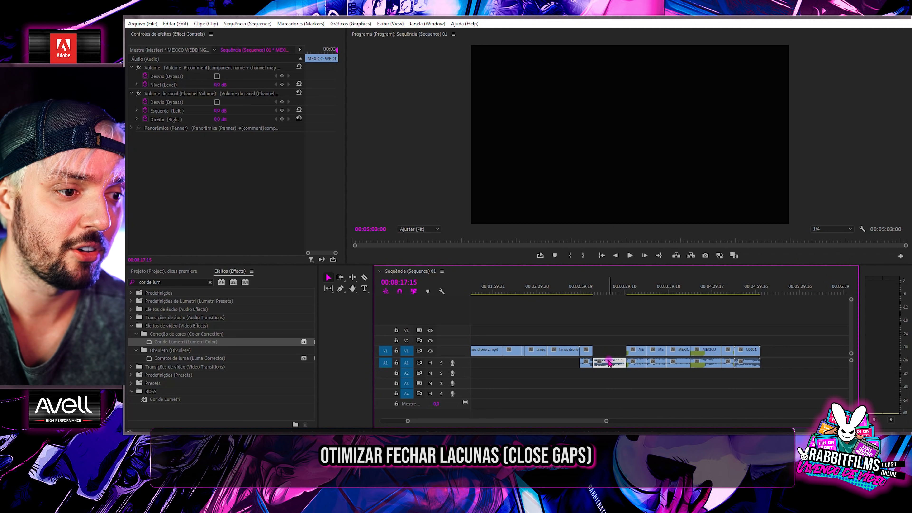
key(Delete)
click(612, 351)
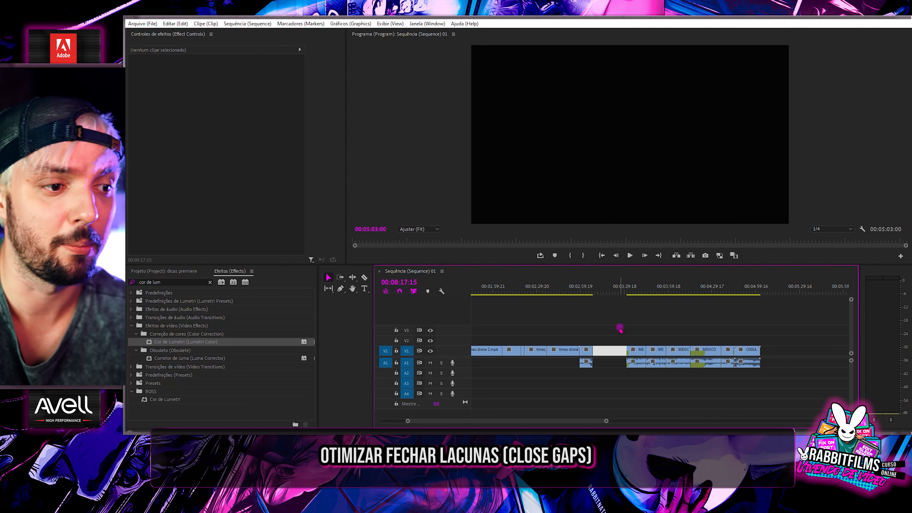
key(Delete)
click(610, 352)
key(Delete)
key(minus)
key(minus)
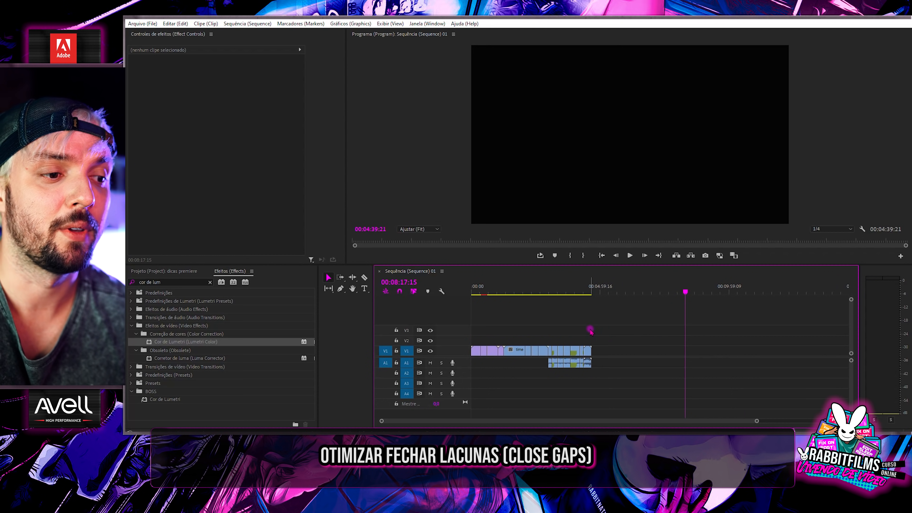
Undo the gap closing and the deletion of the leftover audio piece
key(ctrl+z)
key(ctrl+z)
key(ctrl+z)
key(ctrl+z)
Delete all the clips from the timeline, undo the deletion, and select them all again
drag(736, 317, 469, 366)
key(Delete)
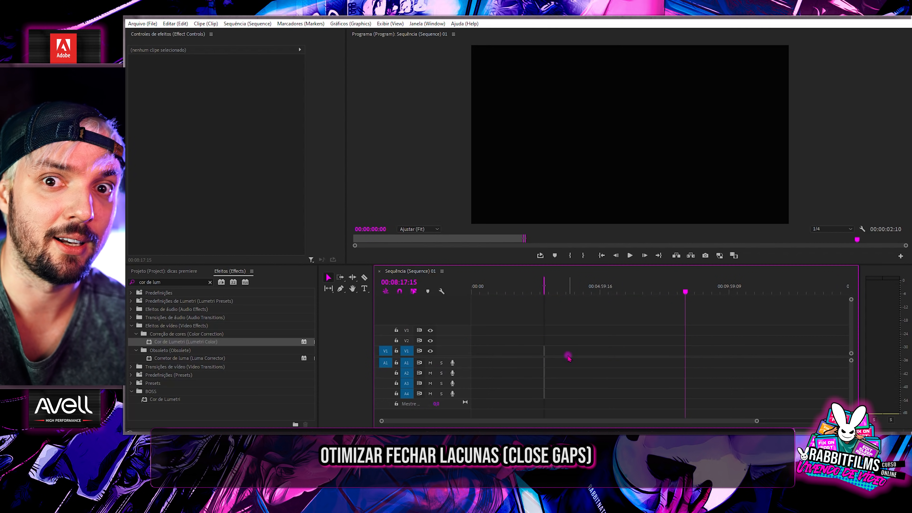
key(ctrl+z)
scroll(722, 329, down, 3)
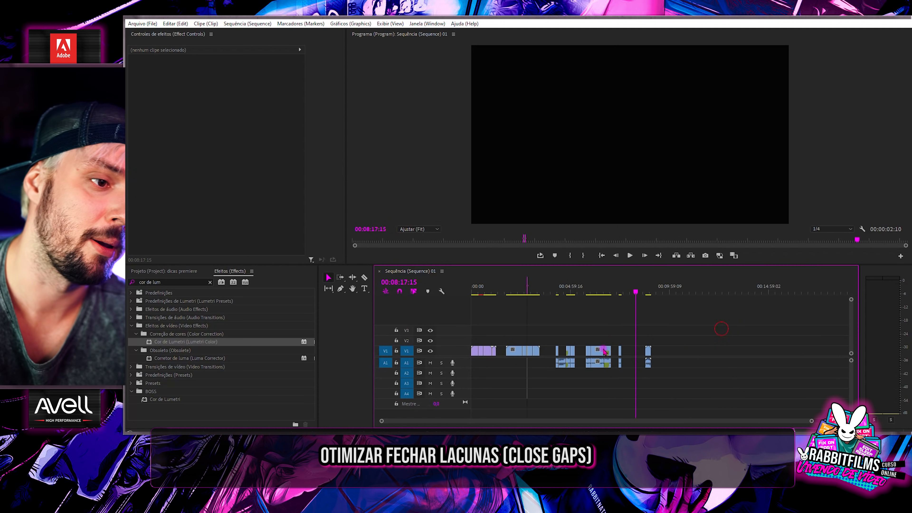
drag(730, 328, 461, 354)
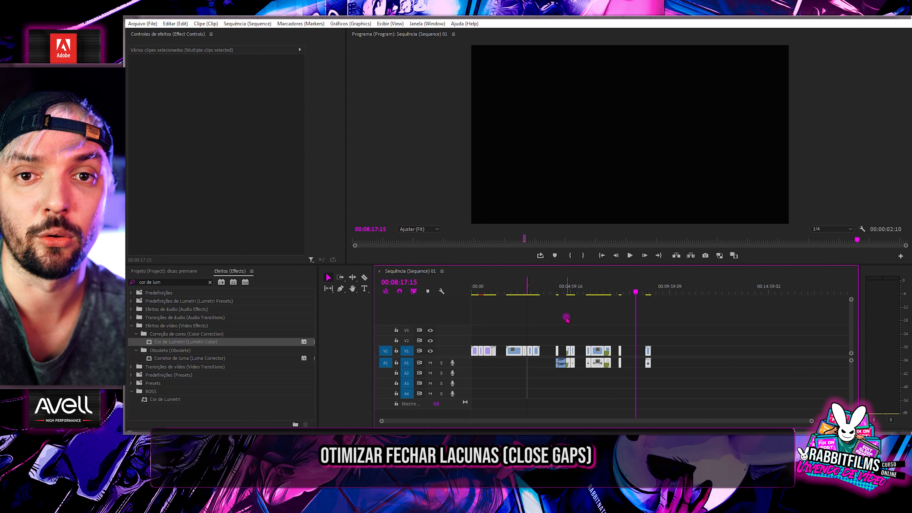
key(shift+Delete)
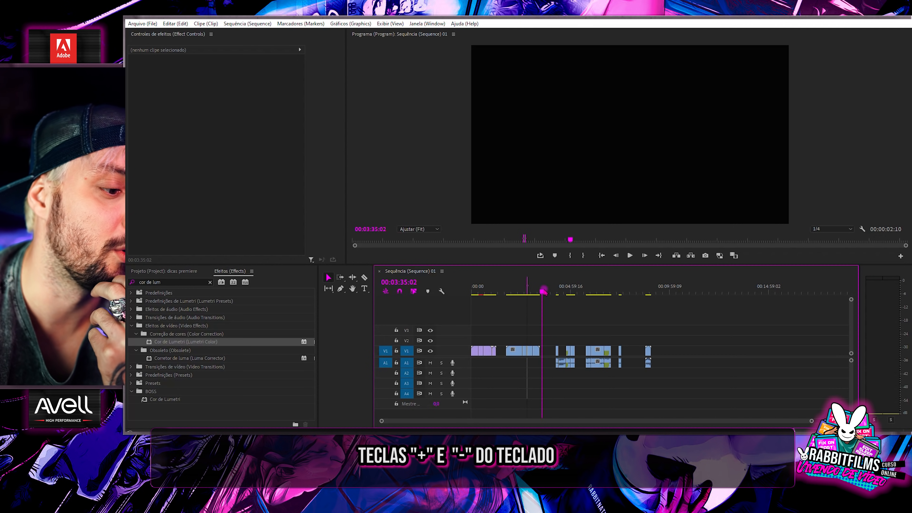
Zoom the timeline in and out repeatedly around the playhead, and save the project
key(equal)
key(equal)
key(equal)
key(minus)
key(minus)
key(minus)
key(equal)
key(equal)
key(equal)
key(minus)
key(minus)
key(minus)
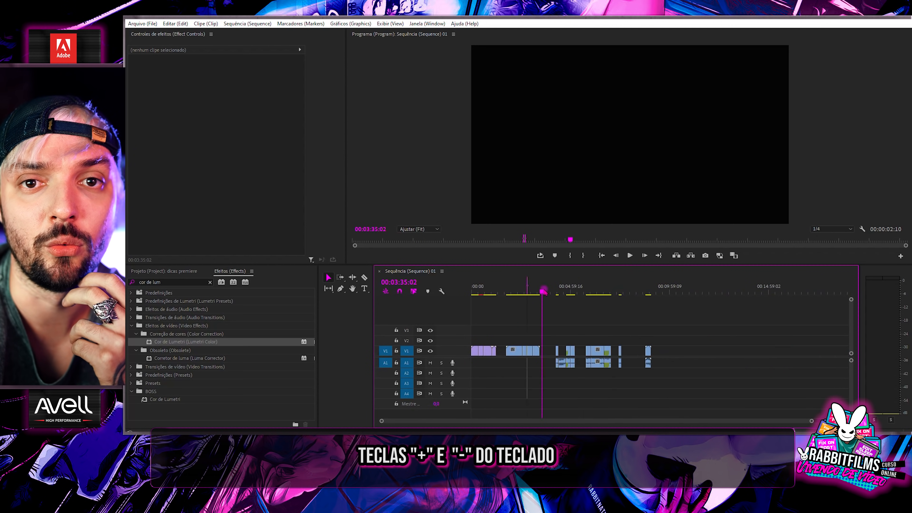
key(equal)
key(equal)
key(equal)
key(minus)
key(minus)
key(minus)
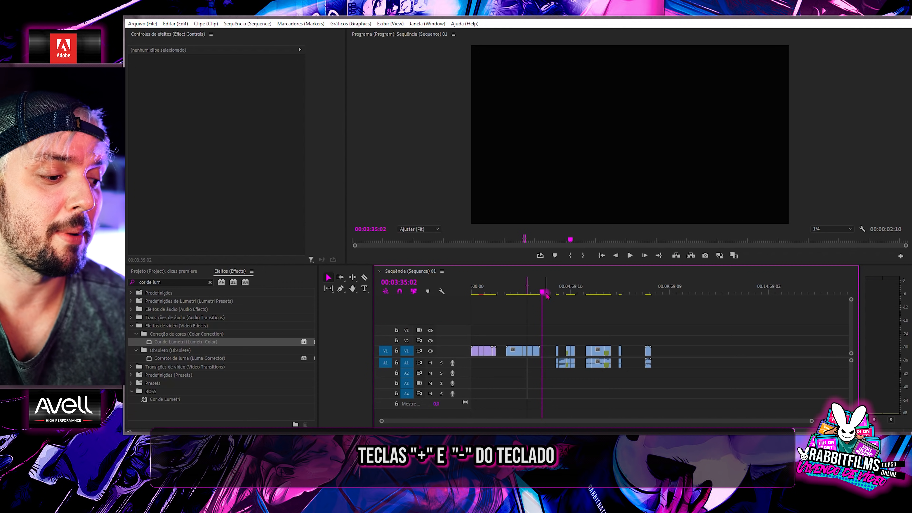
key(ctrl+s)
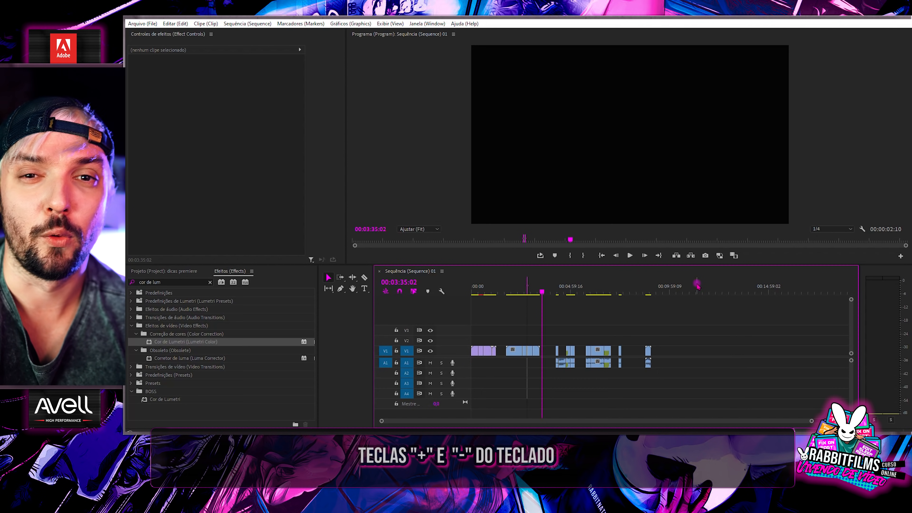
Select all the times drone 2.mp4 pieces and apply the default cross dissolve to every cut between them
scroll(542, 322, up, 4)
scroll(552, 320, up, 4)
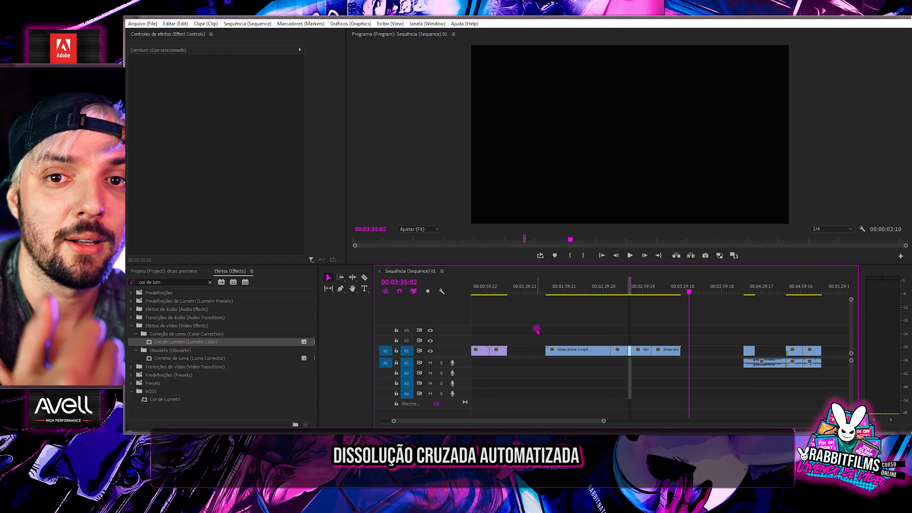
drag(531, 313, 694, 396)
key(ctrl+d)
scroll(605, 325, up, 10)
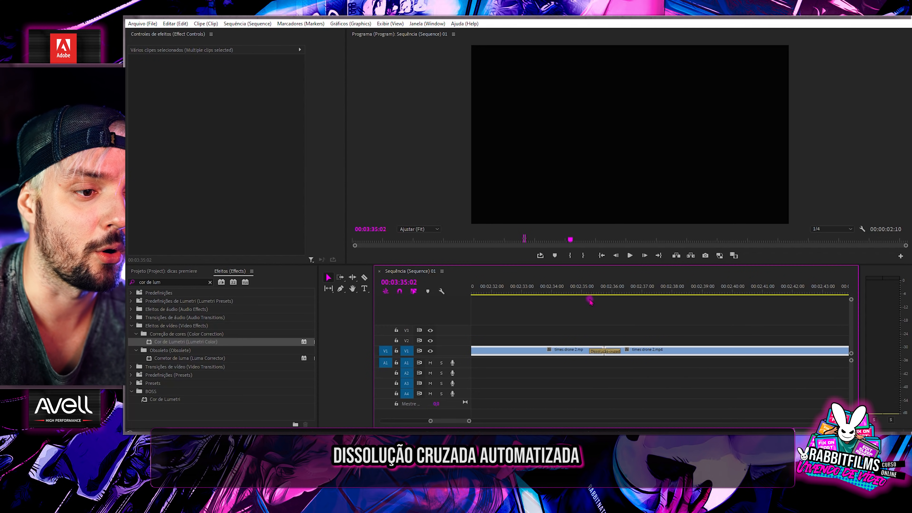
Play through the new cross dissolves between the drone pieces to review the transitions
click(590, 302)
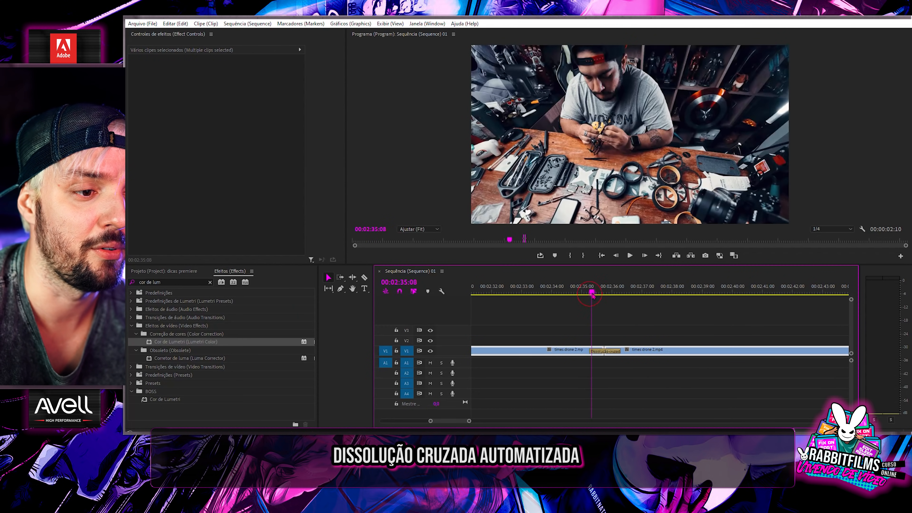
key(space)
scroll(601, 323, down, 5)
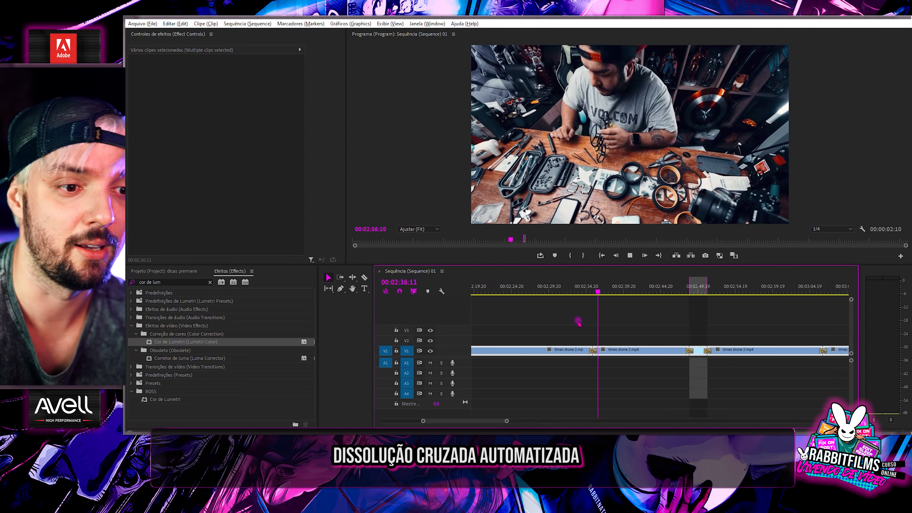
click(668, 290)
key(space)
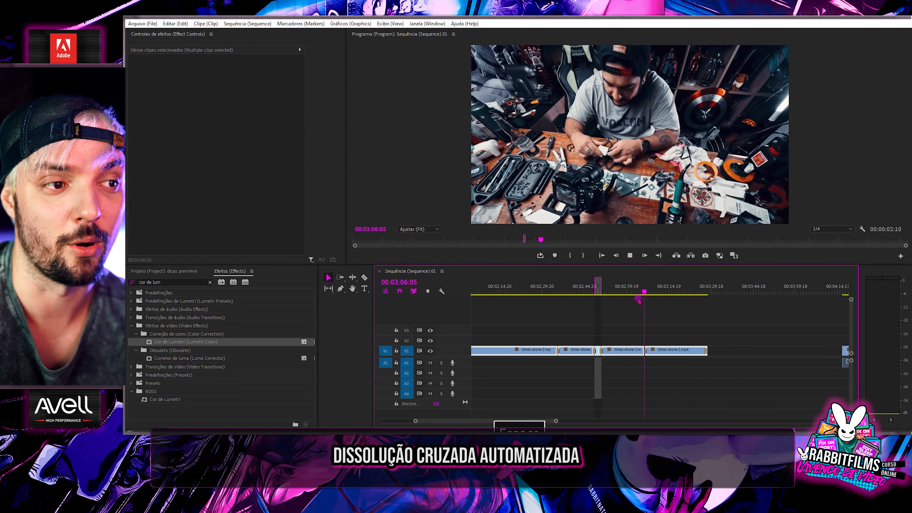
scroll(624, 311, down, 4)
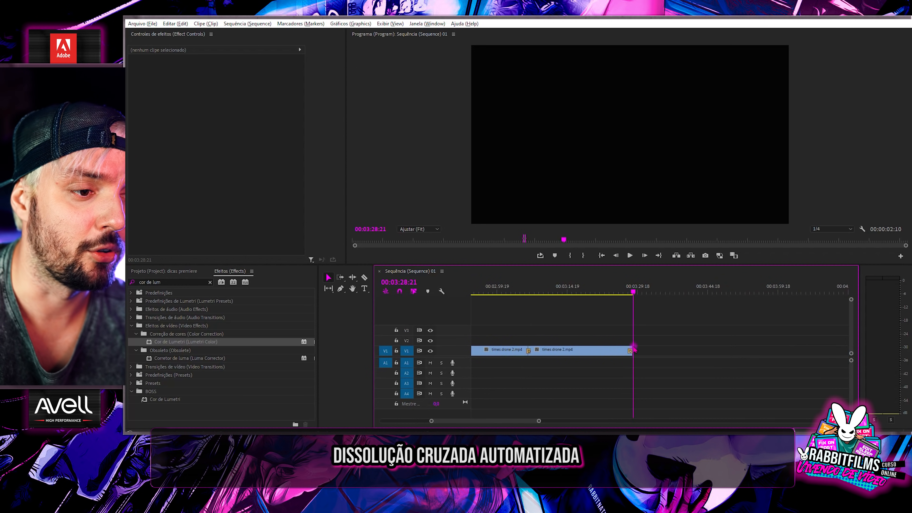
Delete the gap between the last drone piece and the first MEXICO WEDDING 4k.mp4 clip
scroll(633, 349, up, 1)
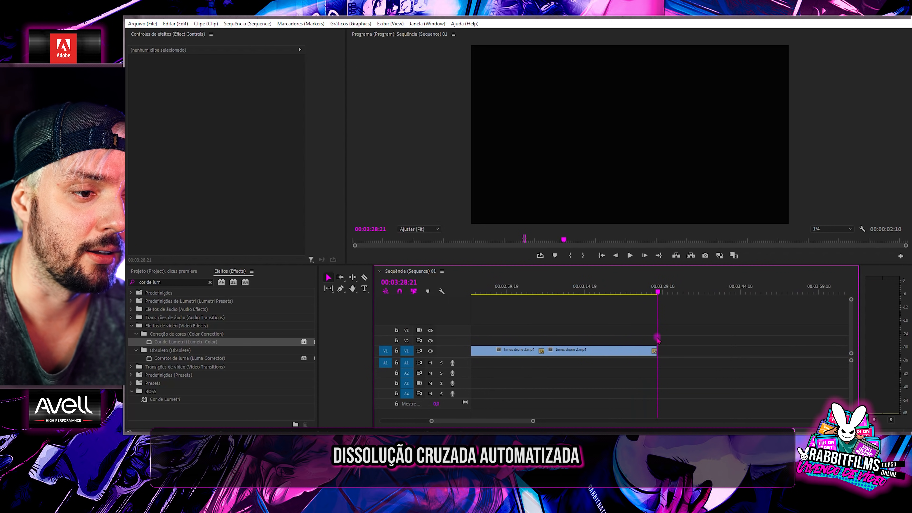
scroll(666, 347, down, 2)
click(691, 350)
key(Delete)
Cut the last drone piece at 00:03:27:20 with the Razor tool, leaving a short piece before the wedding clip
scroll(649, 327, up, 5)
click(637, 351)
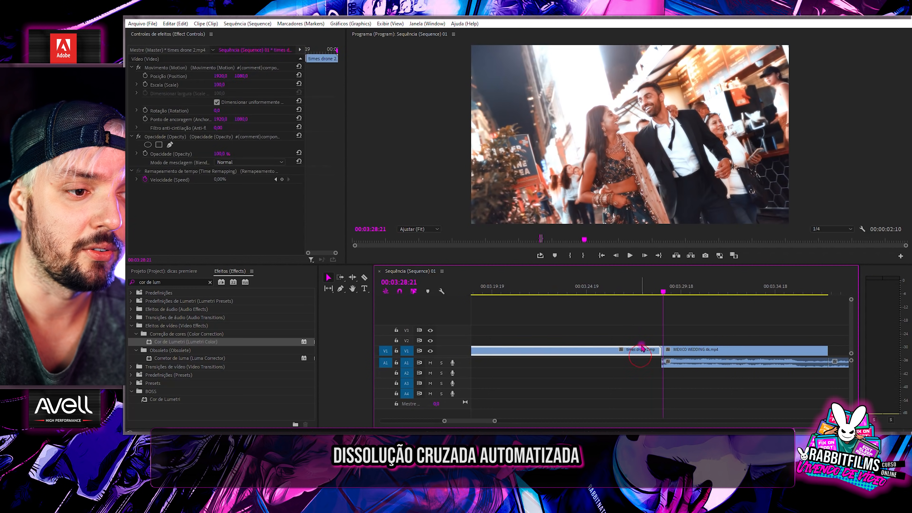
click(644, 292)
shift+click(665, 349)
key(c)
click(645, 350)
key(v)
scroll(646, 343, up, 3)
scroll(646, 343, up, 2)
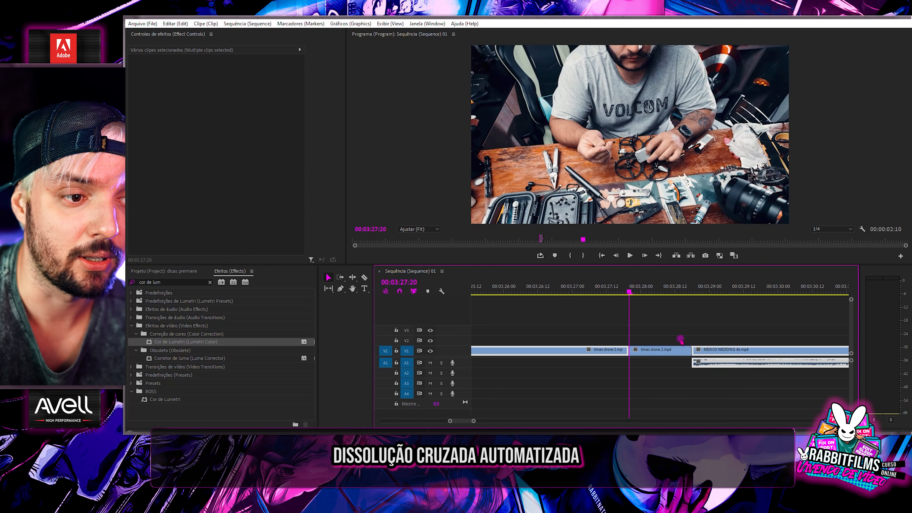
Select the short drone piece before the wedding clip and examine its length and both of its edges
click(684, 292)
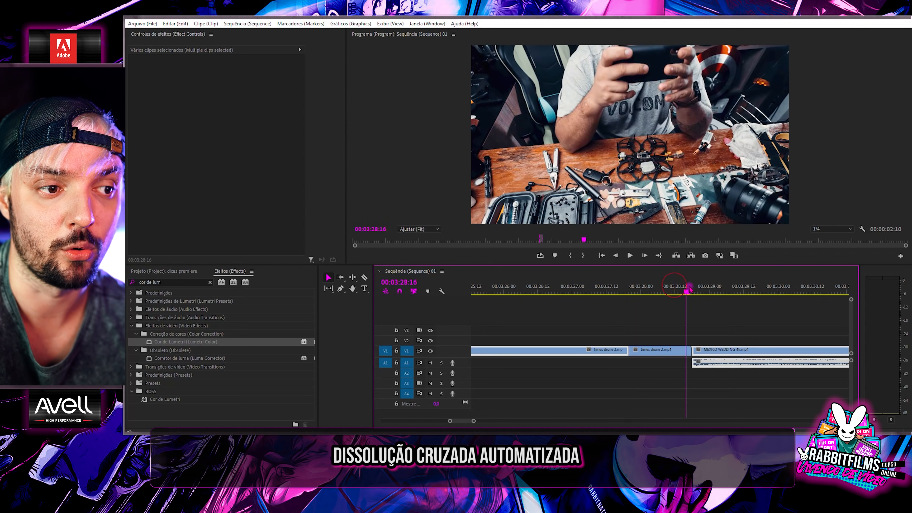
scroll(682, 310, down, 2)
drag(681, 312, 676, 311)
drag(670, 307, 724, 372)
scroll(691, 339, up, 1)
click(668, 334)
click(670, 348)
scroll(670, 347, up, 2)
scroll(761, 344, down, 3)
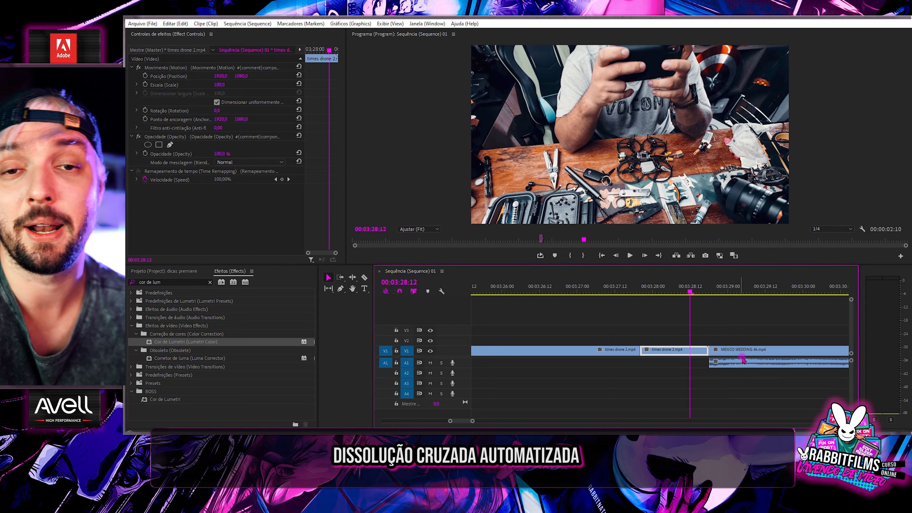
scroll(726, 351, down, 2)
scroll(718, 345, up, 2)
Shorten the short drone piece by cutting off its end with the Razor tool, deleting the remainder and its gap
key(c)
click(682, 351)
key(v)
click(698, 352)
key(Delete)
click(700, 351)
key(Delete)
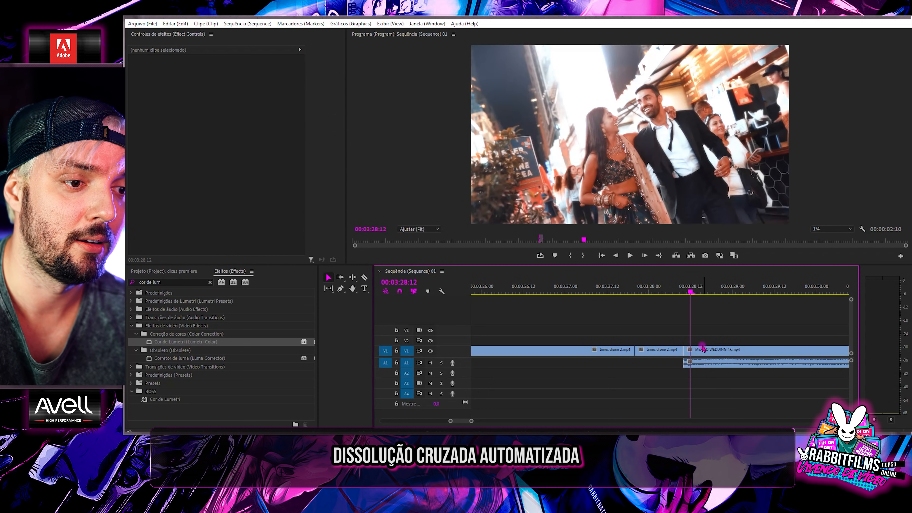
Apply the default cross dissolve to the short drone piece and the adjoining wedding clip, and play the transition
click(673, 289)
drag(700, 330, 656, 385)
key(ctrl+d)
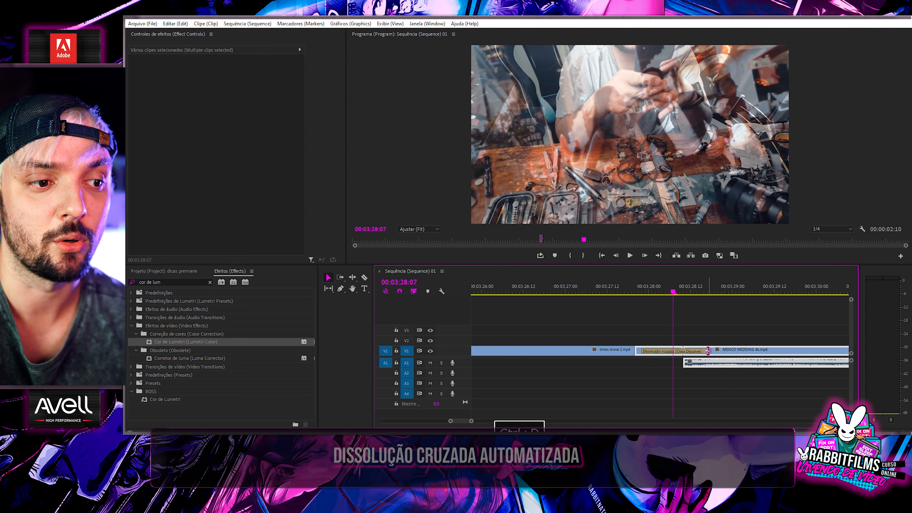
key(space)
scroll(652, 328, down, 2)
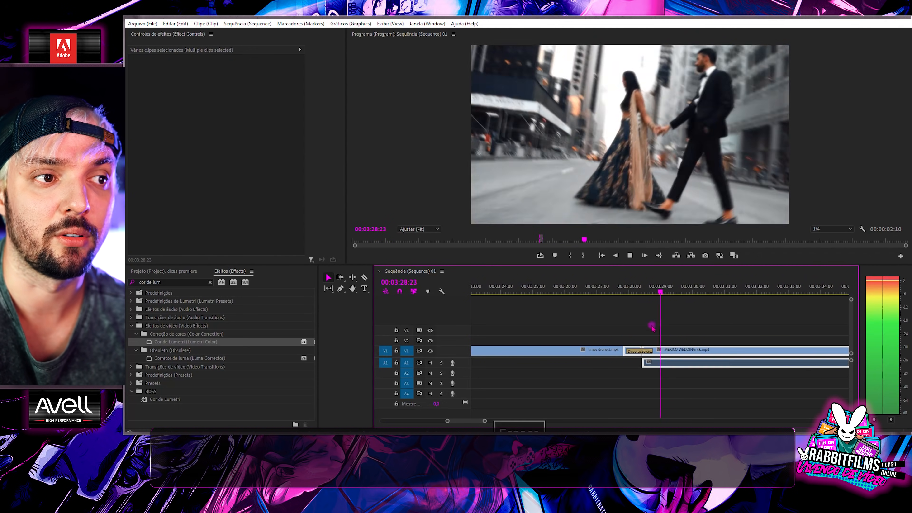
key(space)
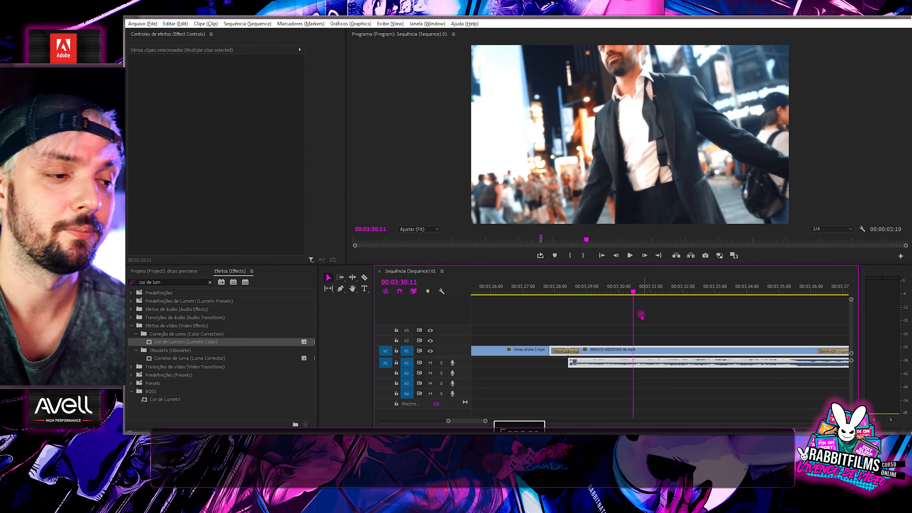
Undo the latest edits around the short drone piece, including its cross dissolve
key(ctrl+z)
key(ctrl+z)
key(ctrl+z)
key(ctrl+z)
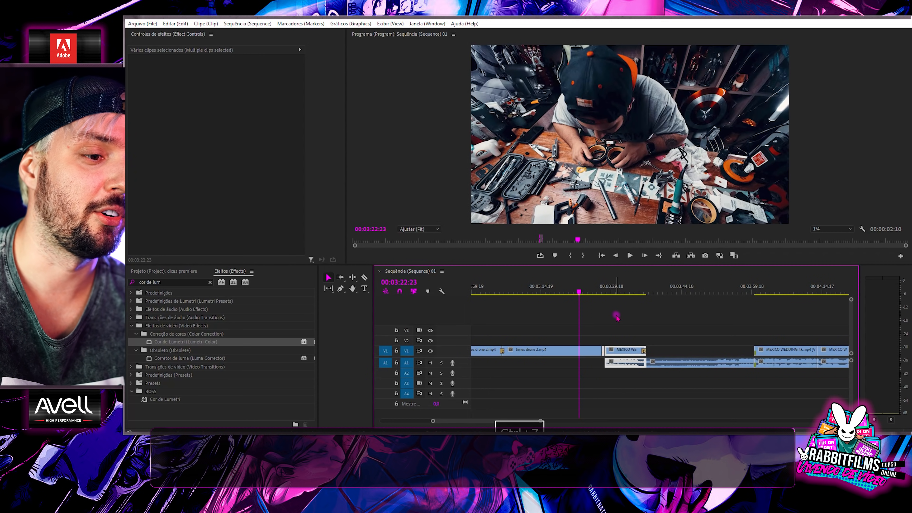
key(ctrl+z)
key(ctrl+z)
key(ctrl+z)
key(ctrl+z)
scroll(614, 331, down, 3)
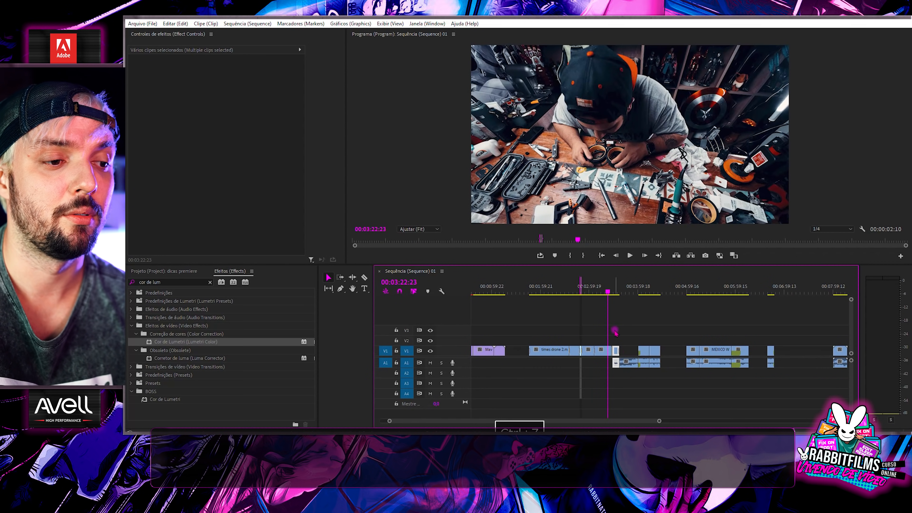
scroll(606, 340, down, 3)
scroll(556, 331, up, 3)
scroll(571, 330, down, 2)
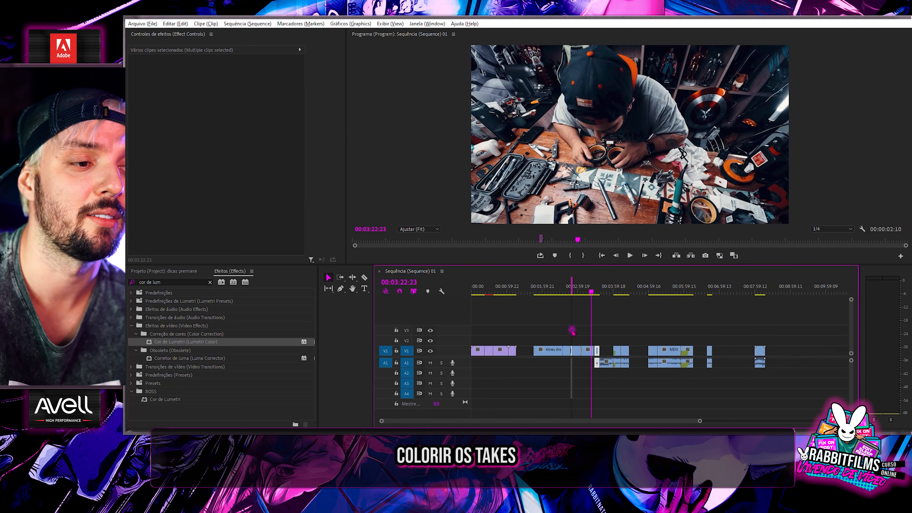
scroll(578, 329, down, 2)
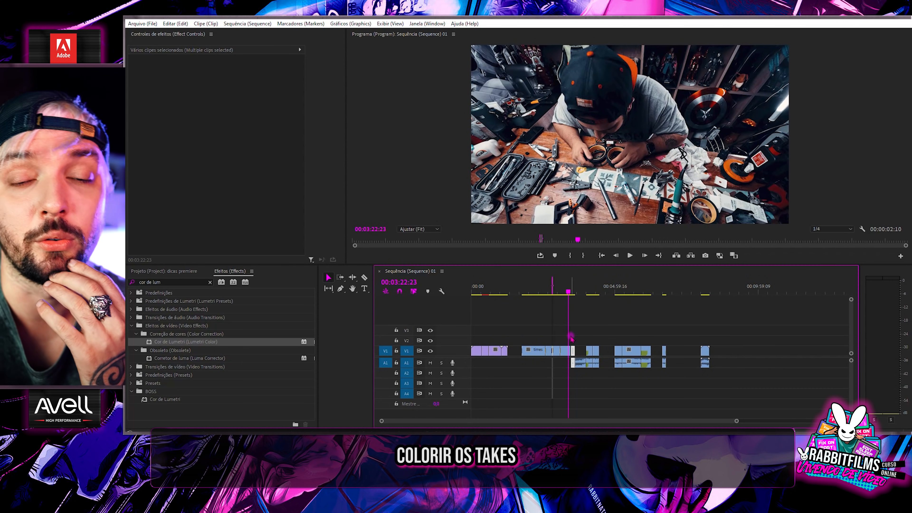
Move the clips with linked audio further along the timeline, leaving a gap after the time-lapse group
click(582, 332)
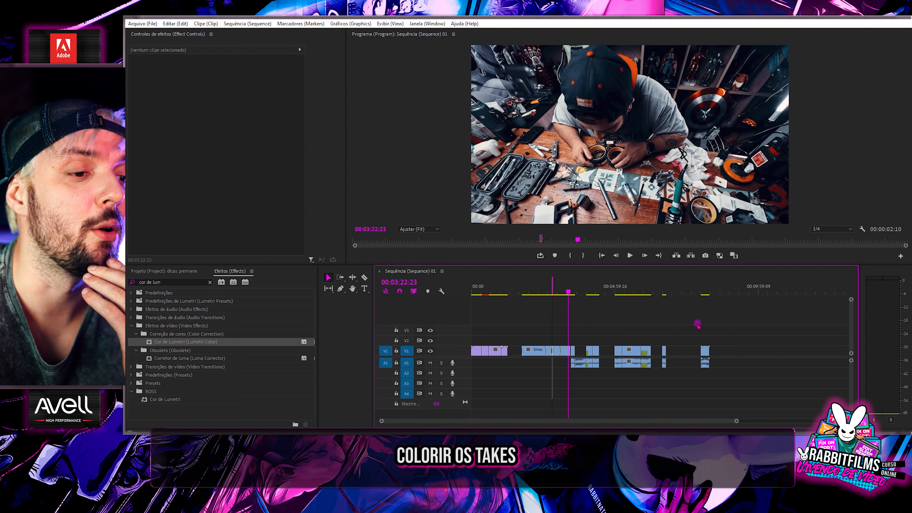
drag(652, 325, 574, 360)
drag(630, 351, 642, 351)
Compare the first two clip groups by selecting each in turn and scrubbing to the aerial landscape footage
drag(511, 328, 571, 358)
drag(472, 322, 510, 370)
drag(532, 291, 499, 292)
click(526, 339)
Select all the aerial landscape clips in the first group and give them a pink label colour
drag(512, 338, 462, 358)
click(477, 325)
drag(512, 336, 492, 354)
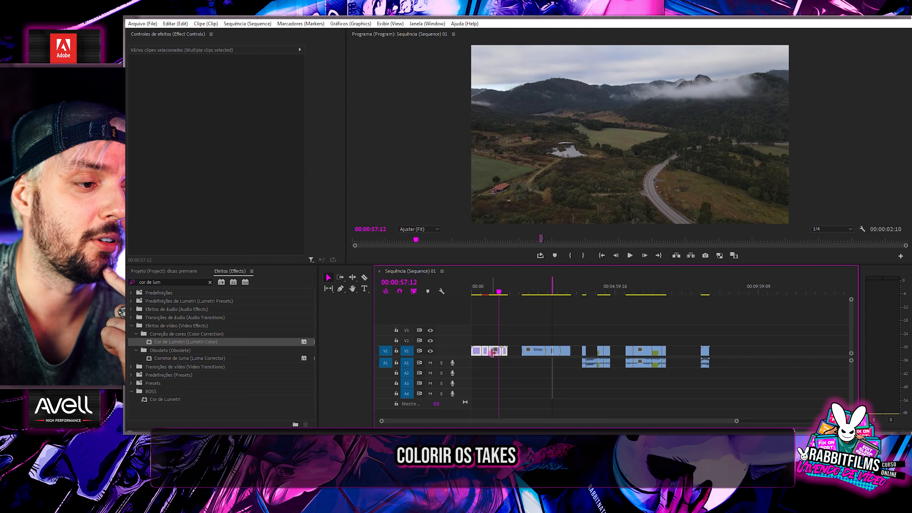
right_click(497, 353)
mouse_move(686, 284)
click(763, 314)
click(524, 333)
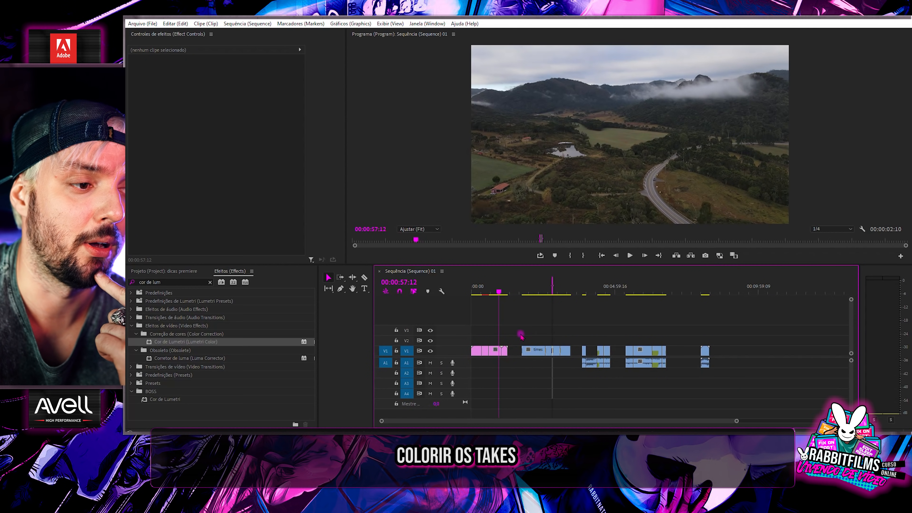
Change the label colour of the first group of aerial clips to Ferrugem (tan)
drag(507, 334, 473, 377)
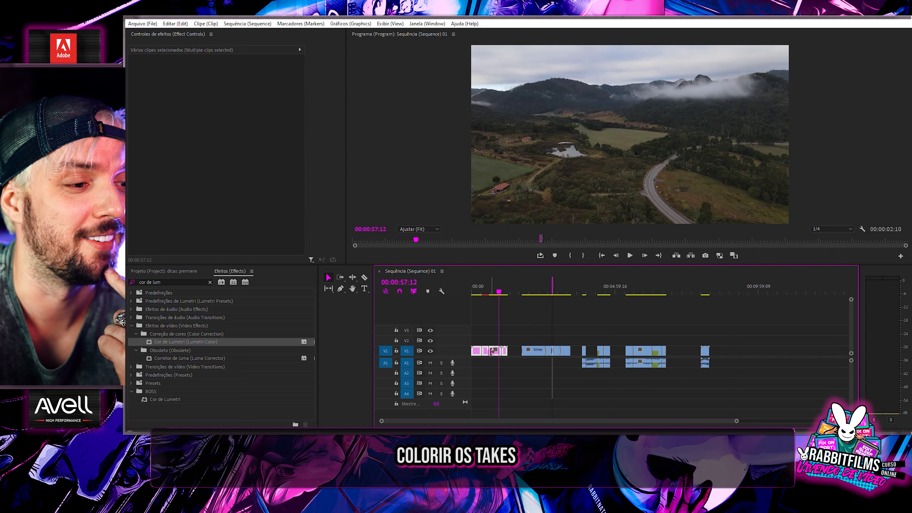
right_click(492, 352)
mouse_move(614, 285)
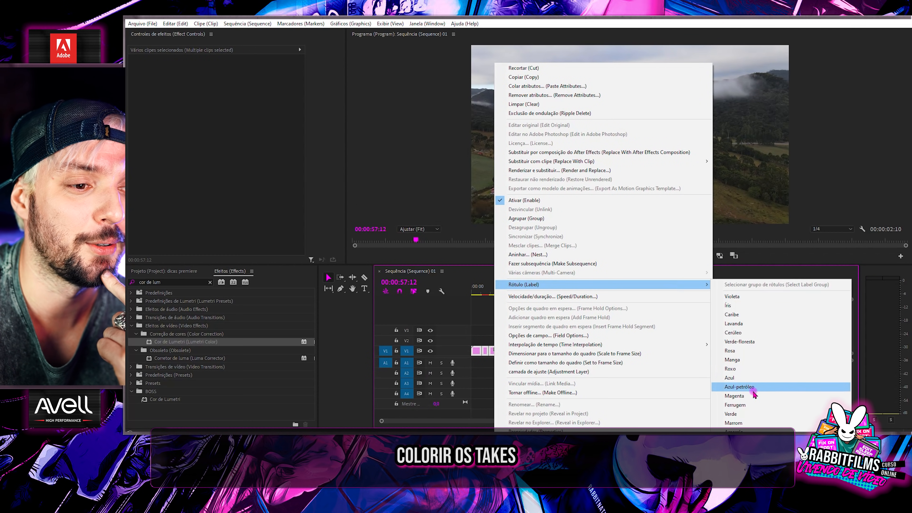
click(753, 405)
click(529, 329)
Select the second group, the time-lapse clips, and set its label colour to Violeta
drag(520, 332, 577, 354)
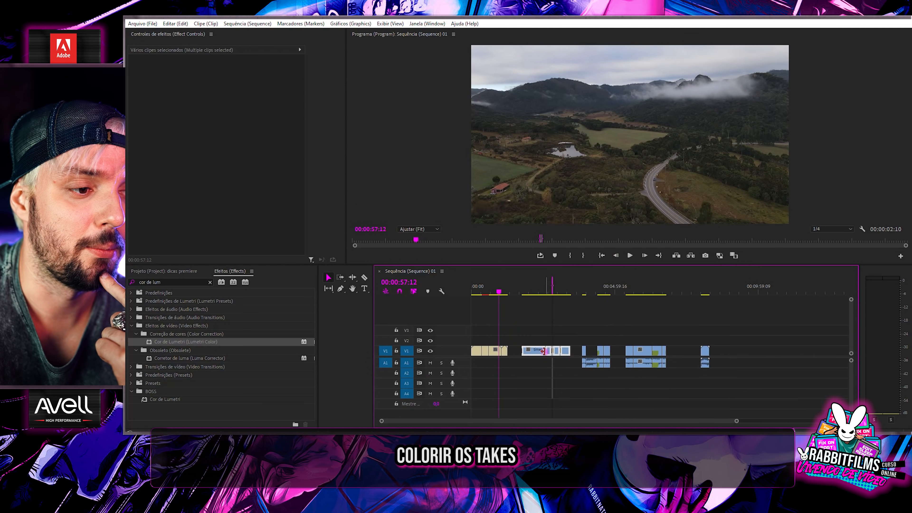
right_click(539, 351)
mouse_move(662, 286)
click(790, 301)
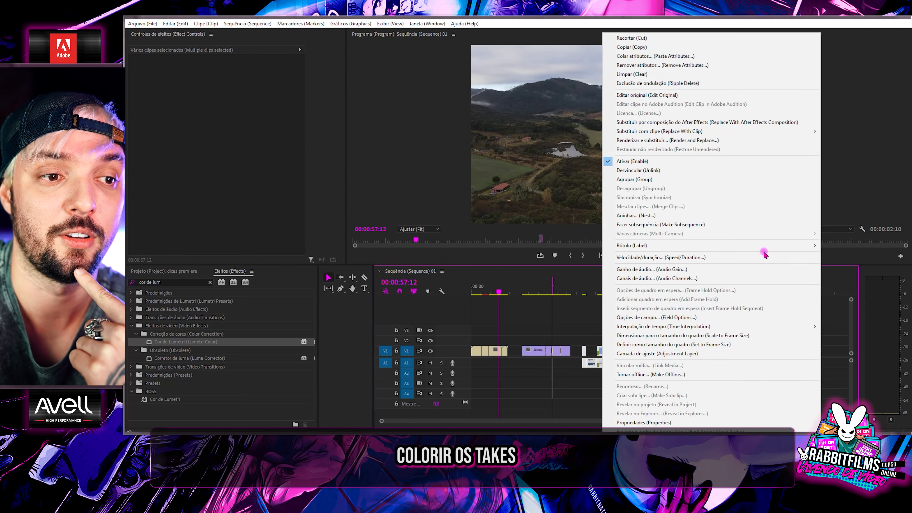
Give the third clip group an orange-brown label and the fourth group, with the wedding and horse footage, a magenta label
mouse_move(780, 245)
click(512, 382)
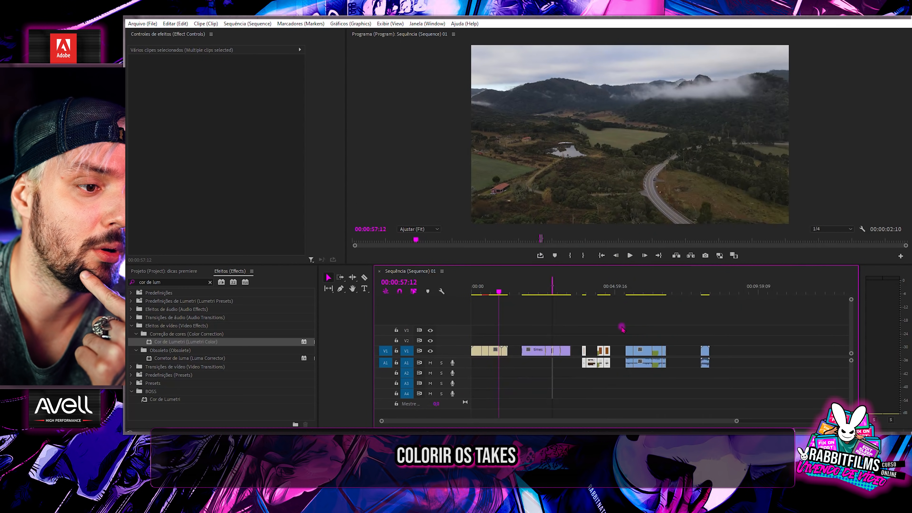
drag(620, 321, 693, 376)
right_click(644, 355)
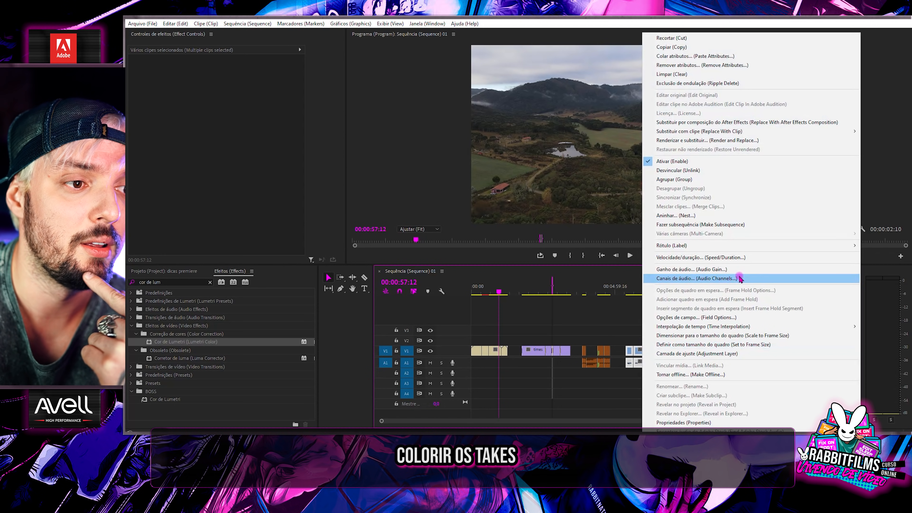
mouse_move(782, 246)
click(562, 331)
click(562, 331)
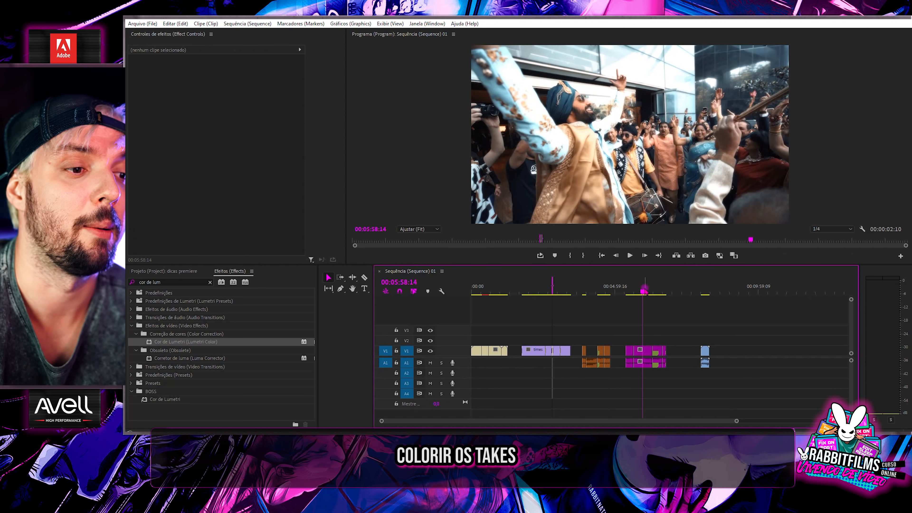
Review the colour-labelled clip groups along the timeline at different zoom levels and scrub through their footage
scroll(621, 326, up, 4)
scroll(625, 322, down, 4)
scroll(612, 330, down, 1)
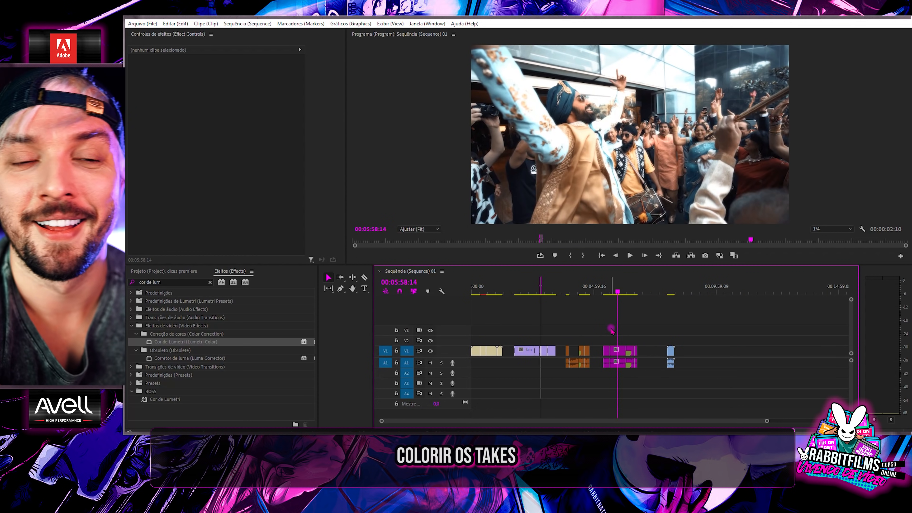
drag(639, 312, 643, 316)
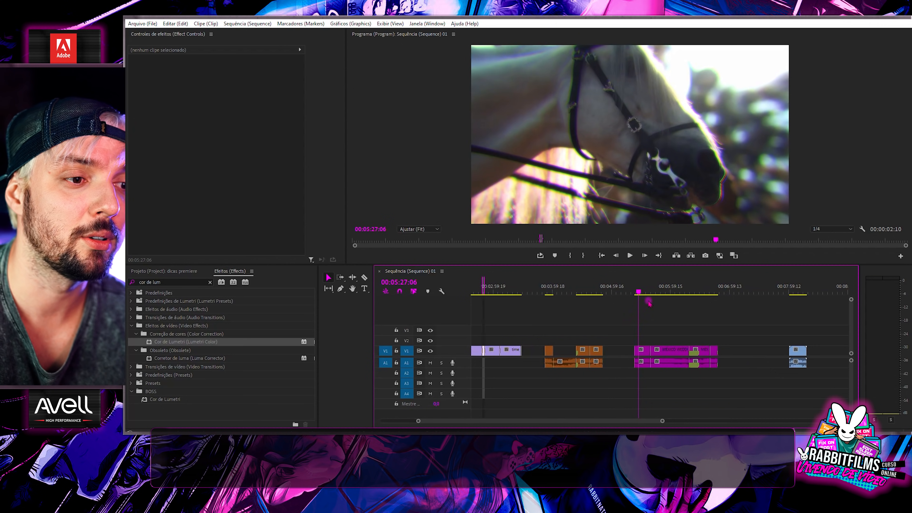
key(equal)
key(equal)
drag(554, 289, 597, 300)
key(equal)
key(equal)
Mark in and out points around the violet time-lapse clip group
click(514, 288)
key(i)
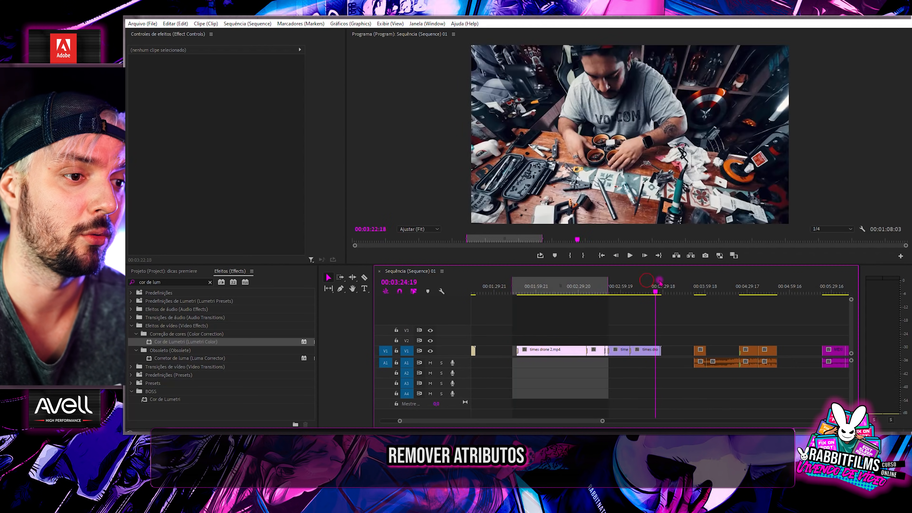
key(o)
Apply Lumetri Color to the first time-lapse clip, lower its exposure, and set contrast to 140 and shadows to 150
drag(573, 300, 590, 310)
key(equal)
click(598, 350)
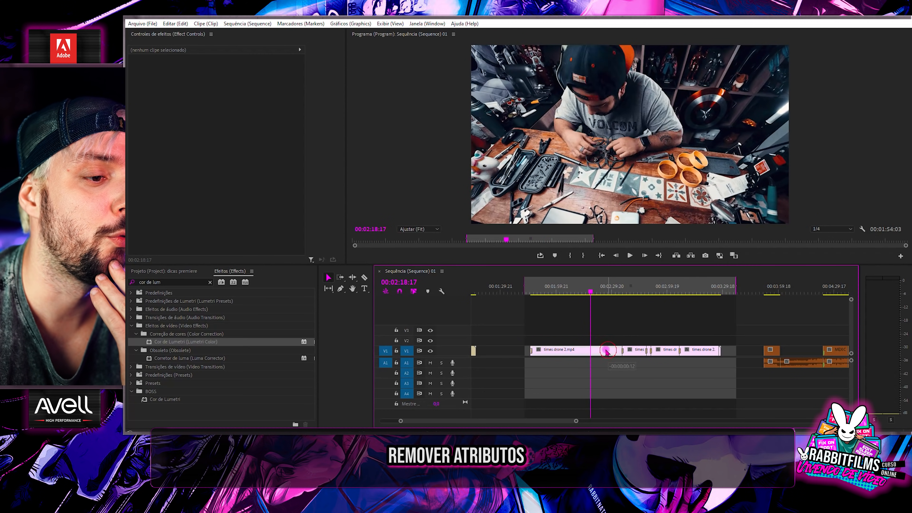
drag(183, 347, 582, 354)
click(137, 215)
scroll(224, 234, down, 2)
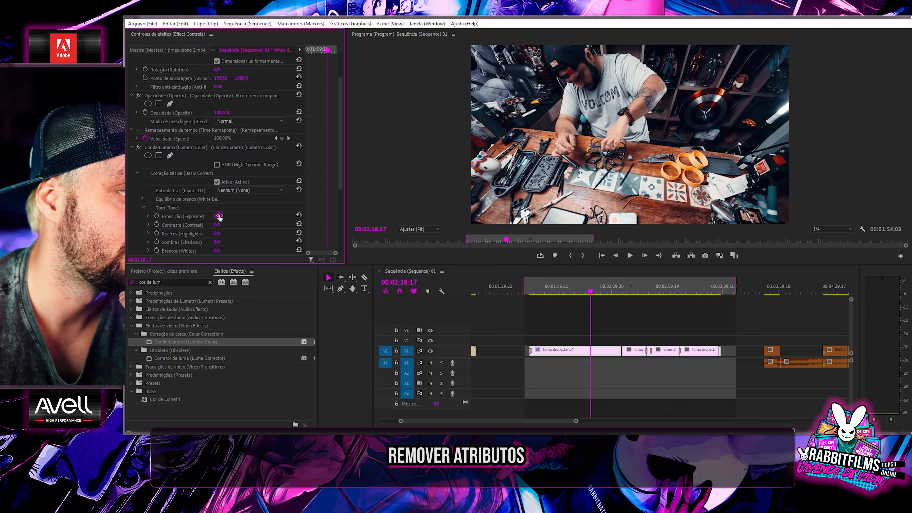
drag(219, 217, 225, 241)
Copy the Lumetri Color effect to the remaining time-lapse clips and scrub through them to check the grade
click(169, 148)
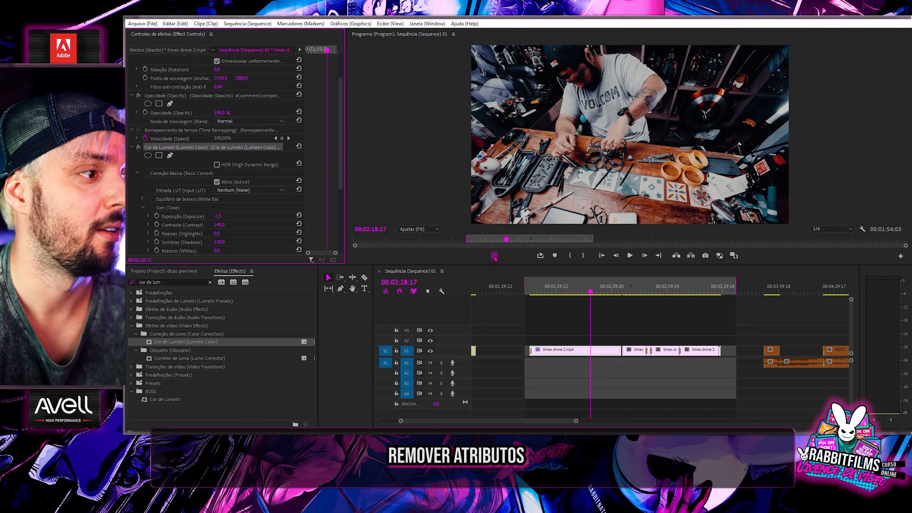
key(ctrl+c)
drag(637, 324, 706, 375)
key(ctrl+v)
drag(679, 283, 686, 301)
click(644, 307)
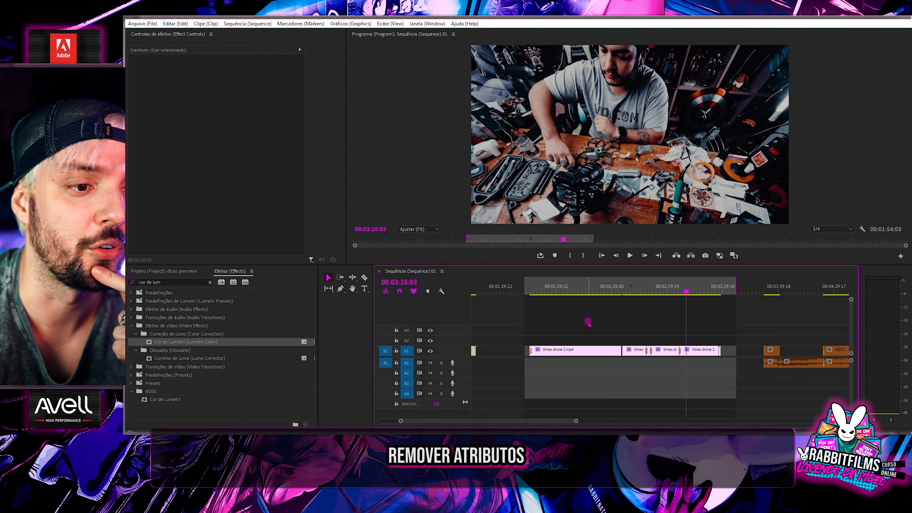
drag(703, 289, 616, 295)
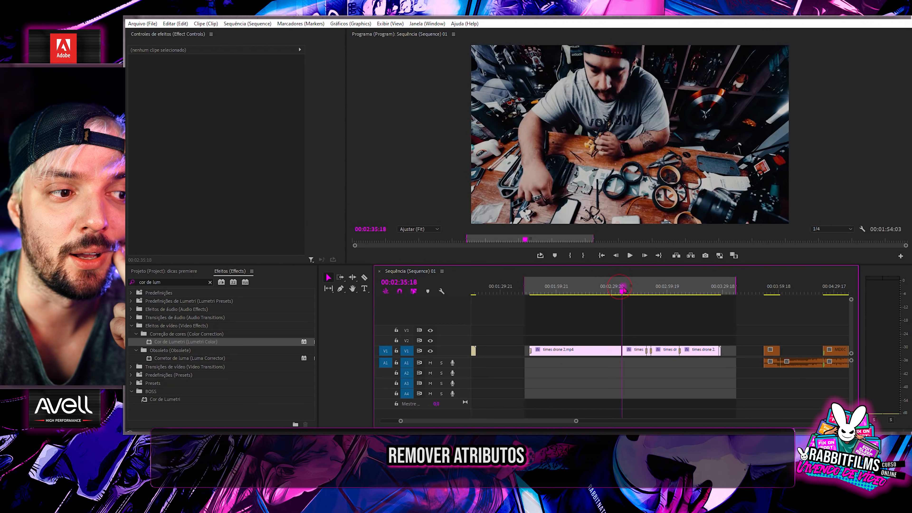
Delete the Lumetri Color effect from the second time-lapse clip only and check its picture
click(636, 351)
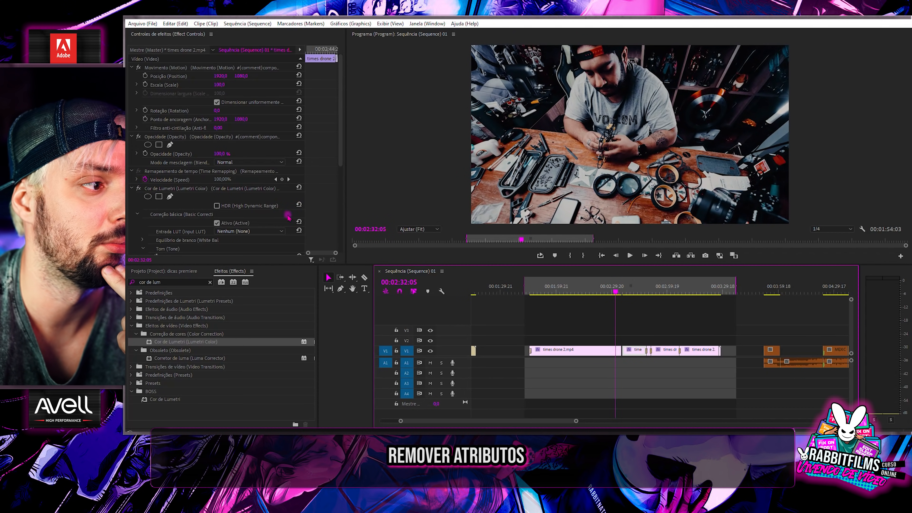
click(182, 190)
key(Delete)
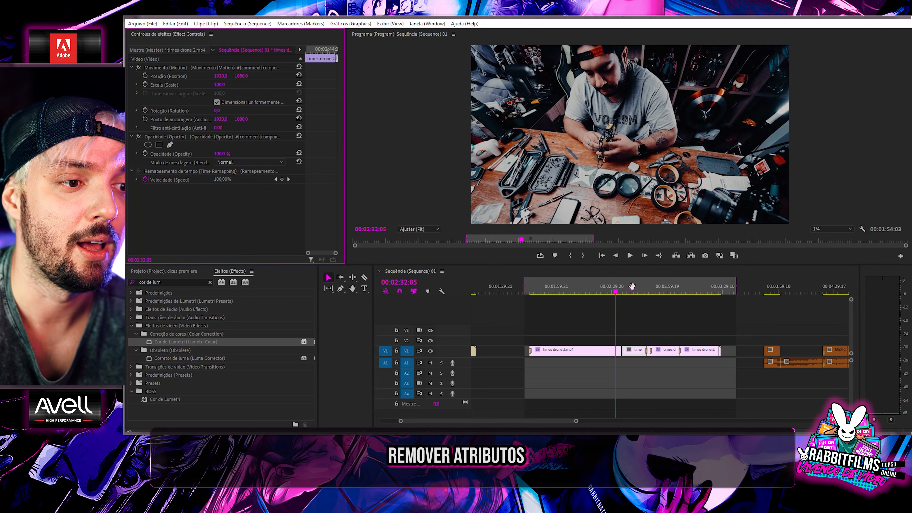
click(633, 286)
Remove only the Lumetri Color effect from all time-lapse clips with Remove Attributes, excluding Motion, Opacity and Time Remapping
drag(738, 326, 522, 357)
right_click(608, 351)
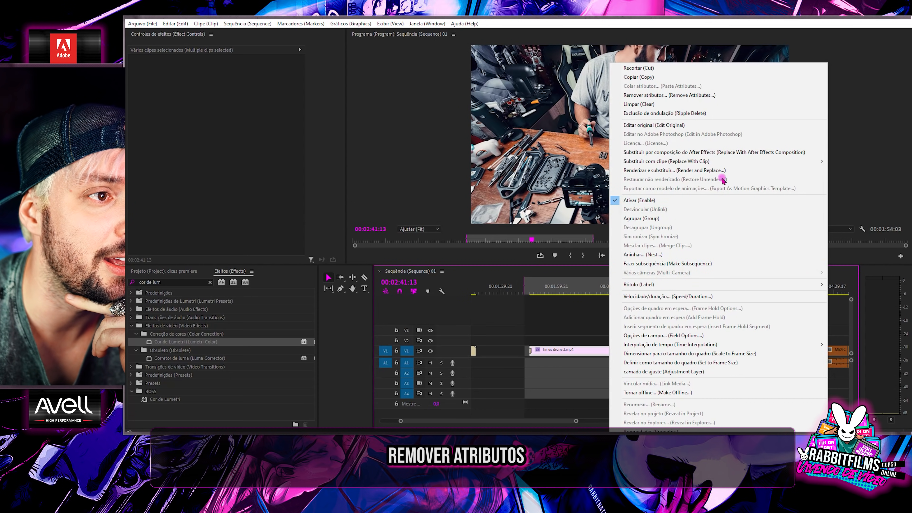
click(676, 96)
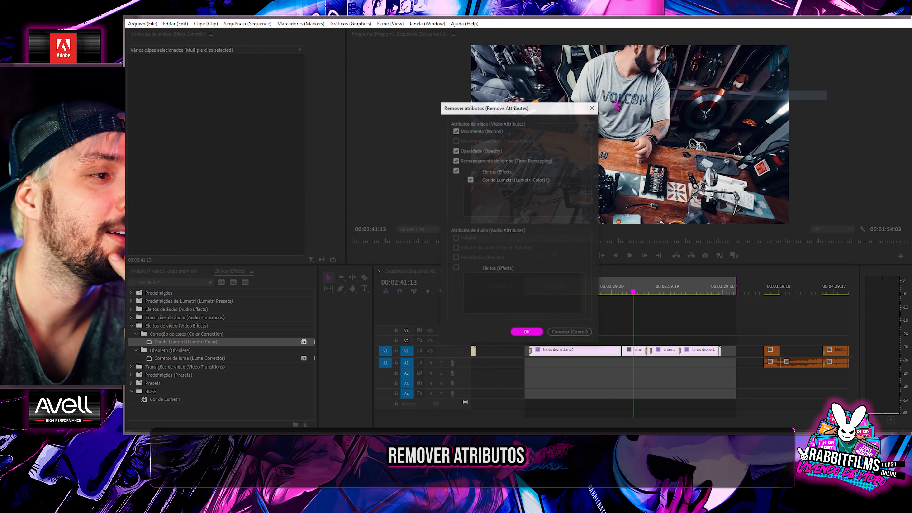
drag(498, 102, 357, 95)
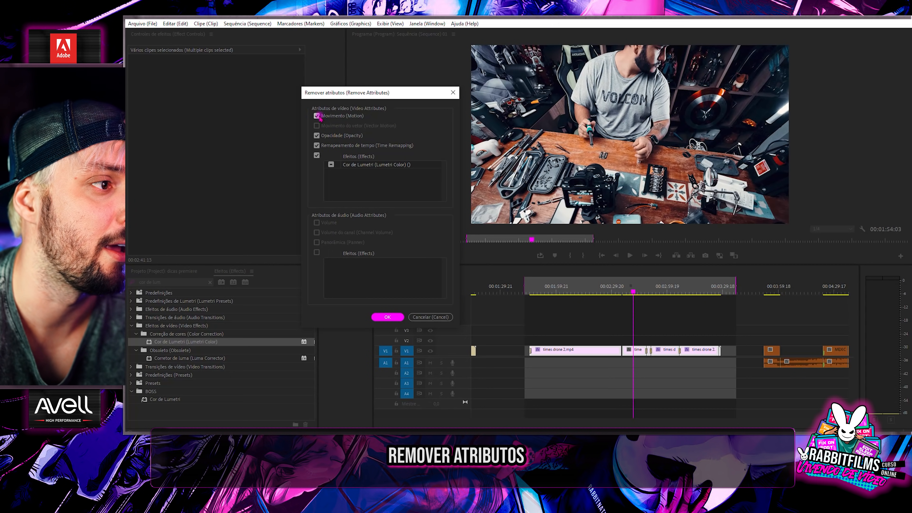
click(316, 145)
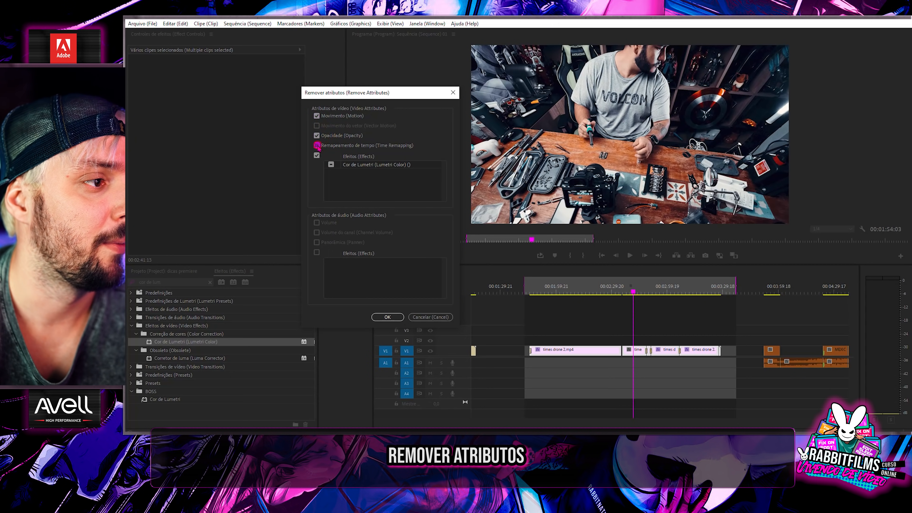
click(316, 116)
click(316, 136)
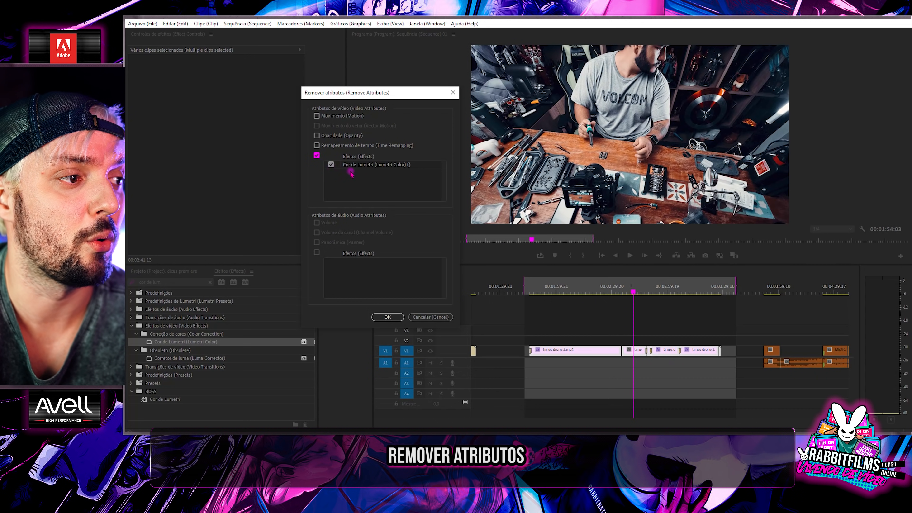
click(405, 317)
Check the time-lapse clips for leftover effects in the footage, the Remove Attributes options and the first clip's effect controls
click(576, 289)
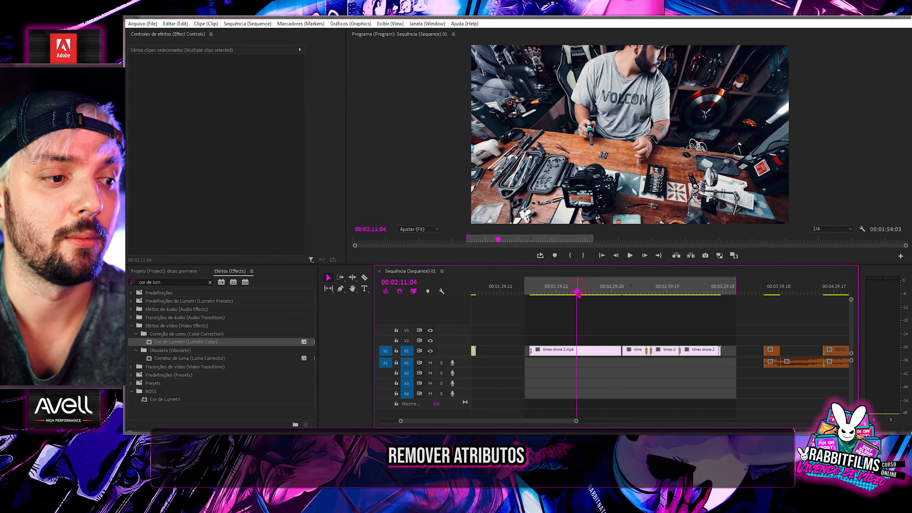
right_click(703, 351)
click(697, 290)
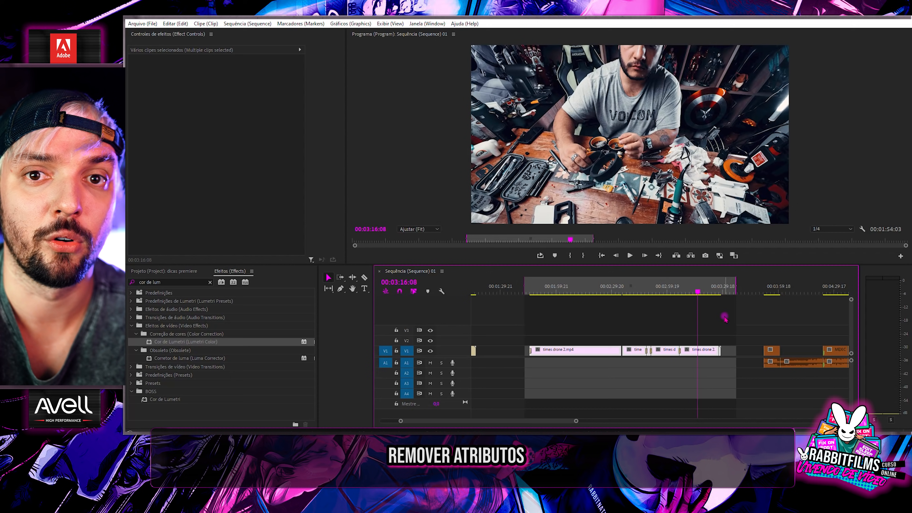
right_click(609, 355)
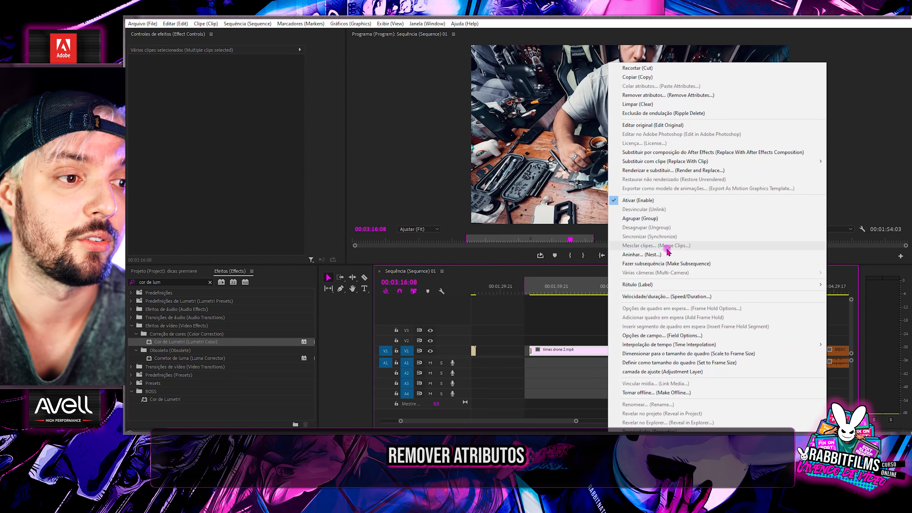
click(668, 95)
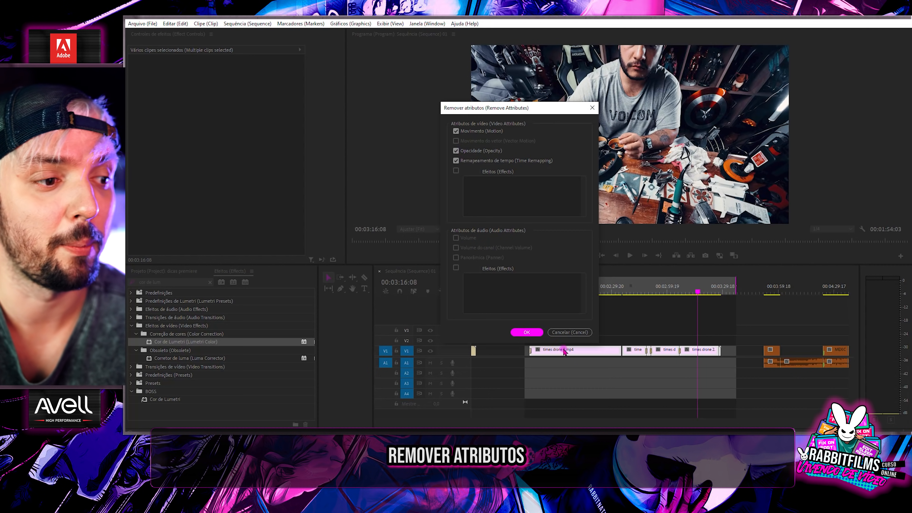
click(570, 333)
click(159, 136)
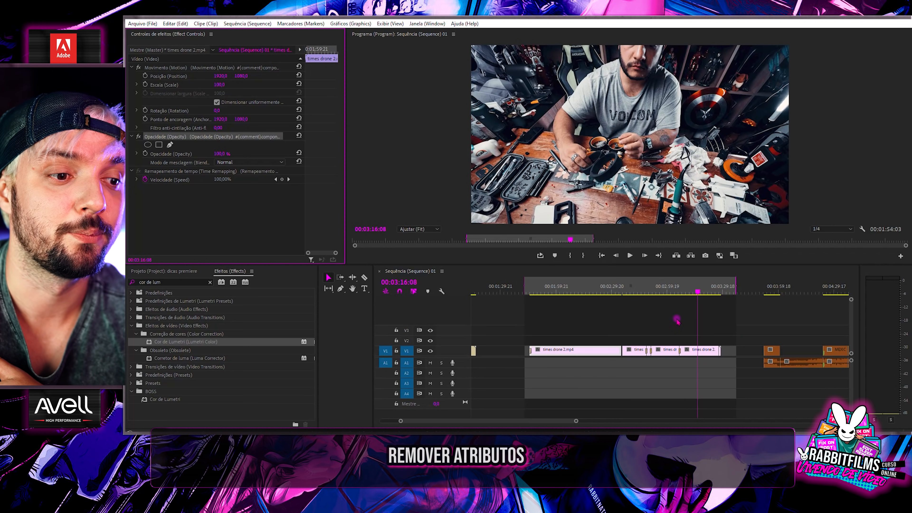
Save the project and turn on the dropped frame indicator in the Program monitor
key(ctrl+s)
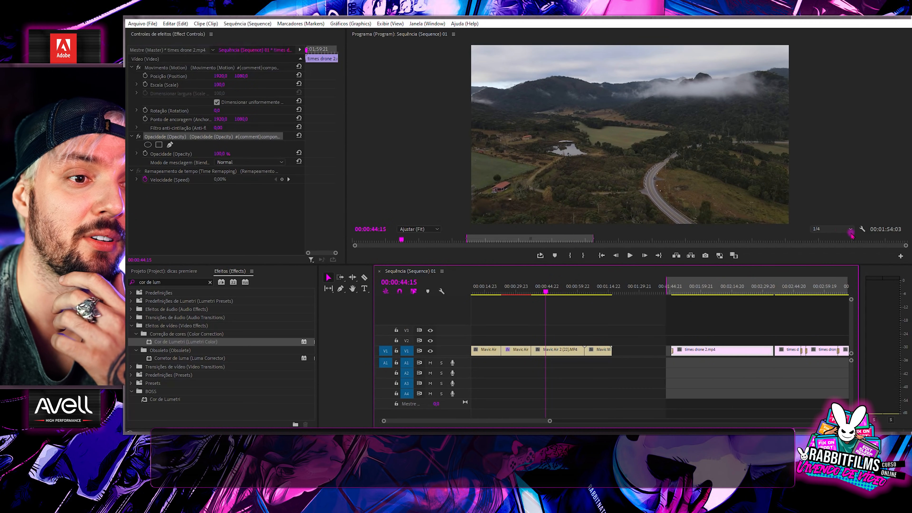
click(862, 229)
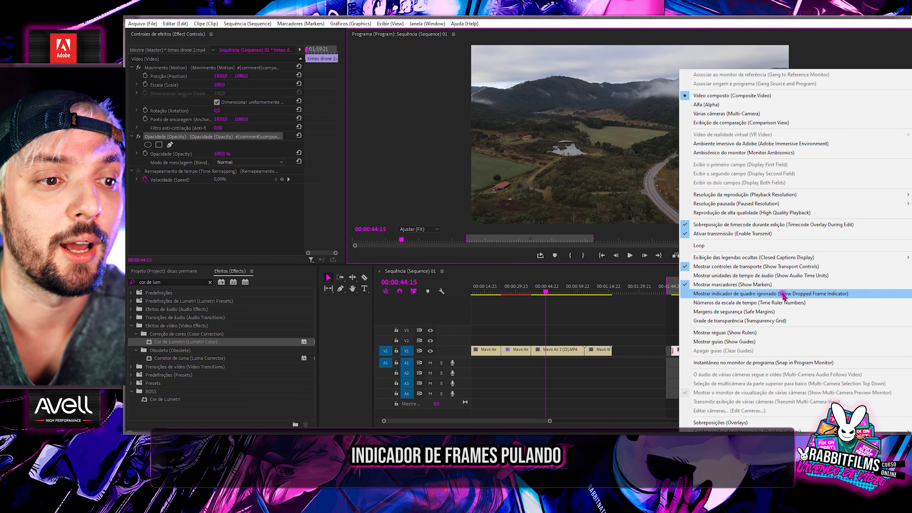
click(807, 294)
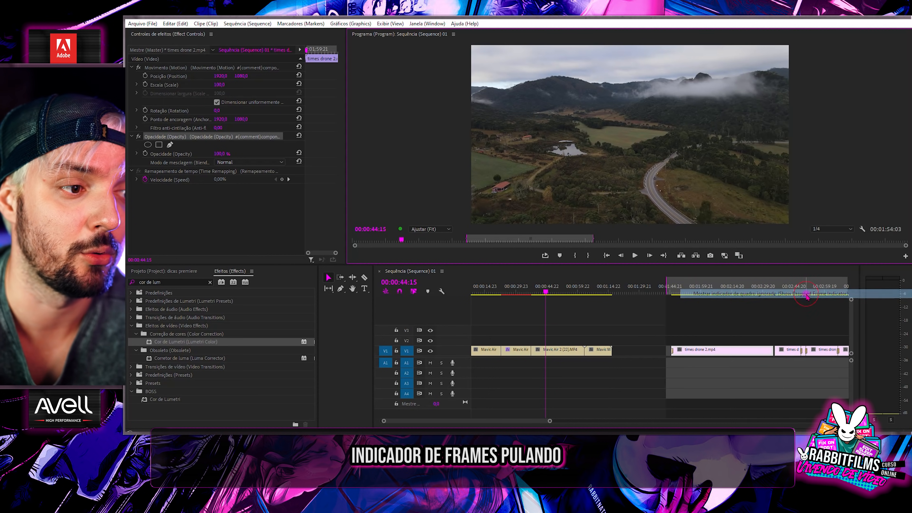
Play and scrub through the aerial landscape clips to examine the dropped frame indicator during playback
click(546, 287)
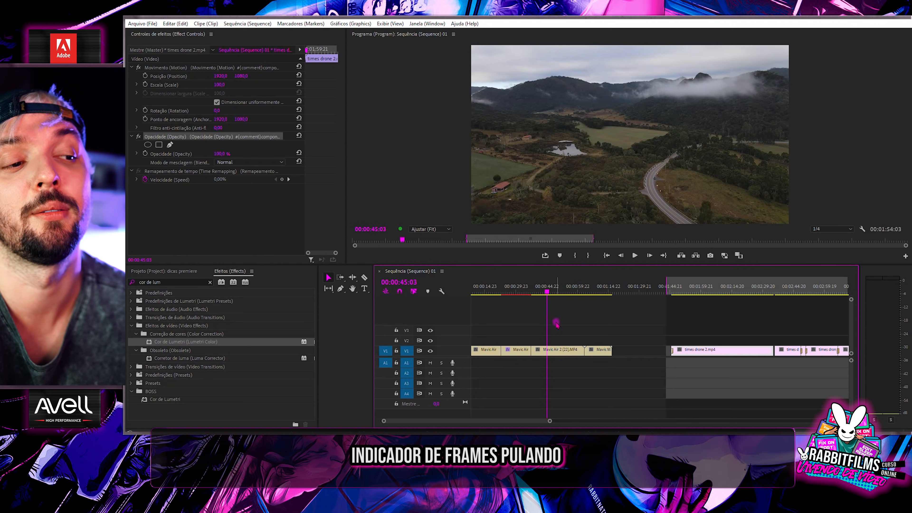
key(space)
scroll(532, 314, up, 5)
scroll(574, 318, down, 3)
drag(625, 288, 671, 293)
key(space)
click(669, 292)
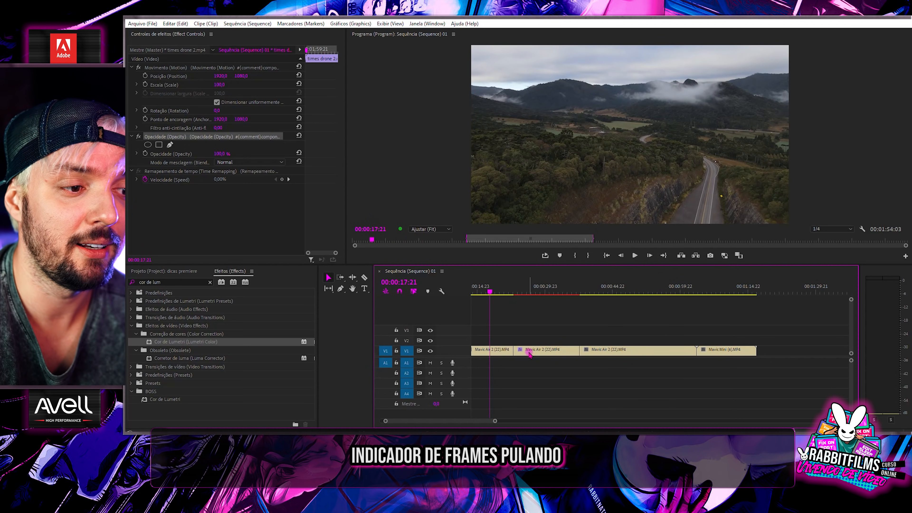
Select the second aerial clip and its Twixtor Pro effect to inspect what is applied to it
click(526, 350)
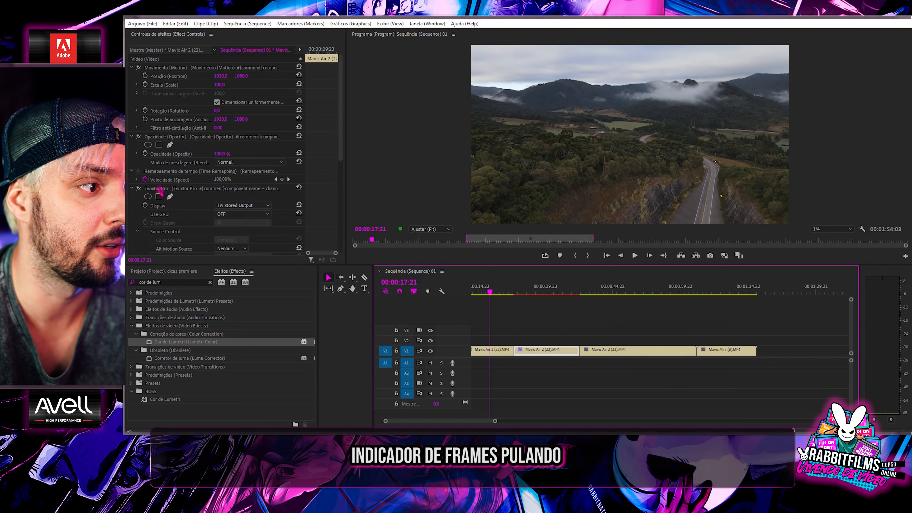
click(159, 189)
alt+scroll(502, 320, up, 4)
scroll(503, 320, up, 3)
alt+scroll(584, 323, down, 2)
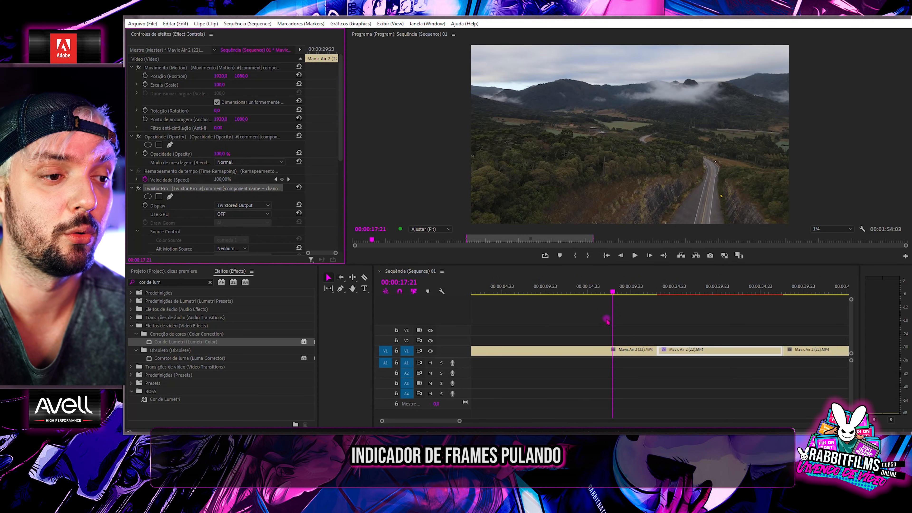
Play the aerial clips before and through the Twixtor Pro clip to examine the dropped frame indicator
click(604, 286)
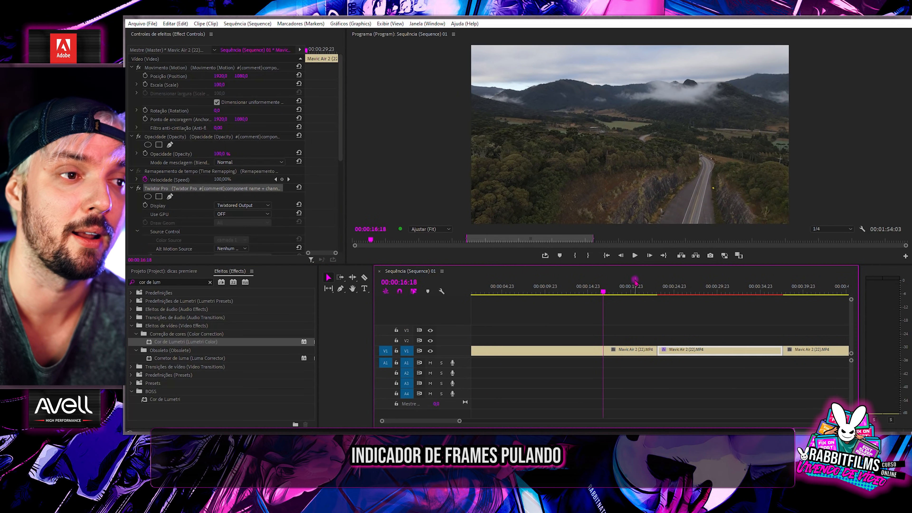
key(space)
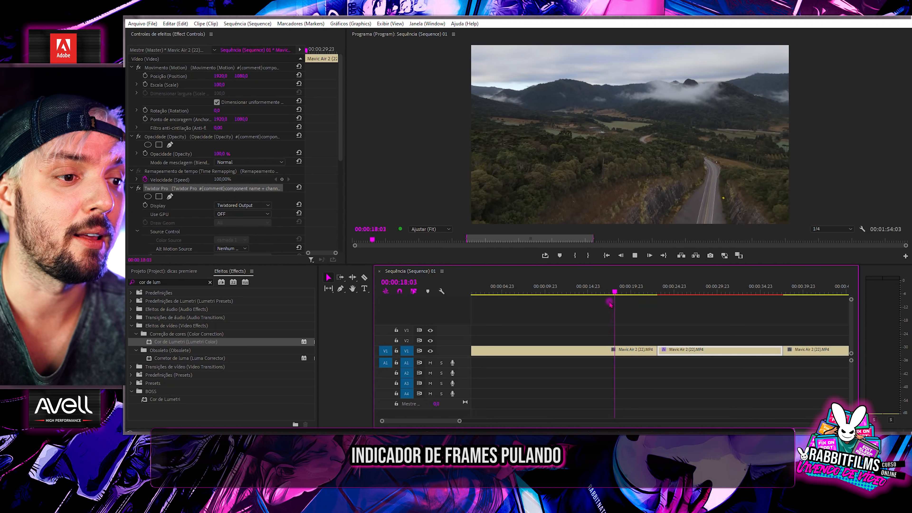
key(space)
click(586, 287)
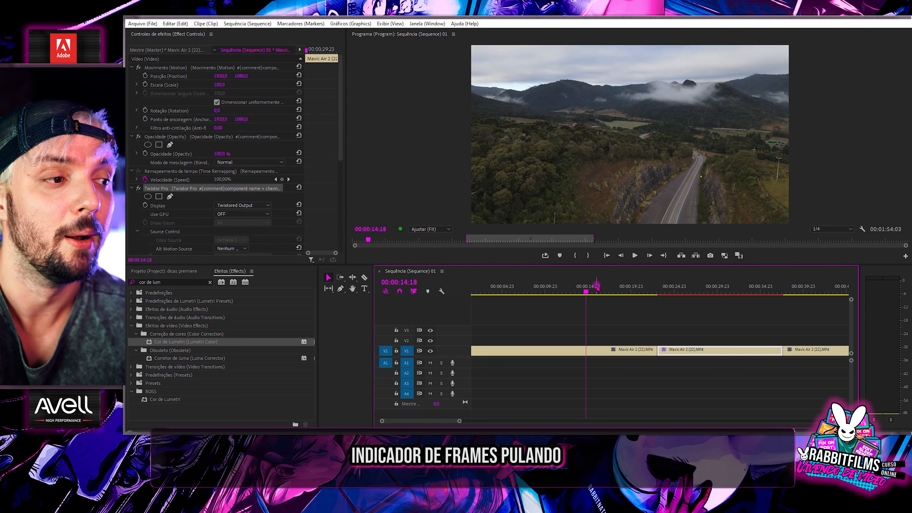
click(561, 287)
key(space)
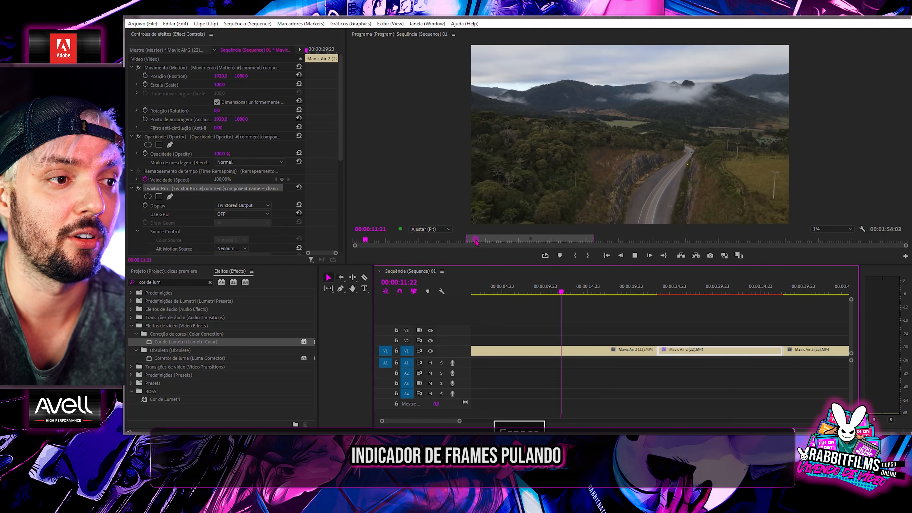
click(649, 291)
key(space)
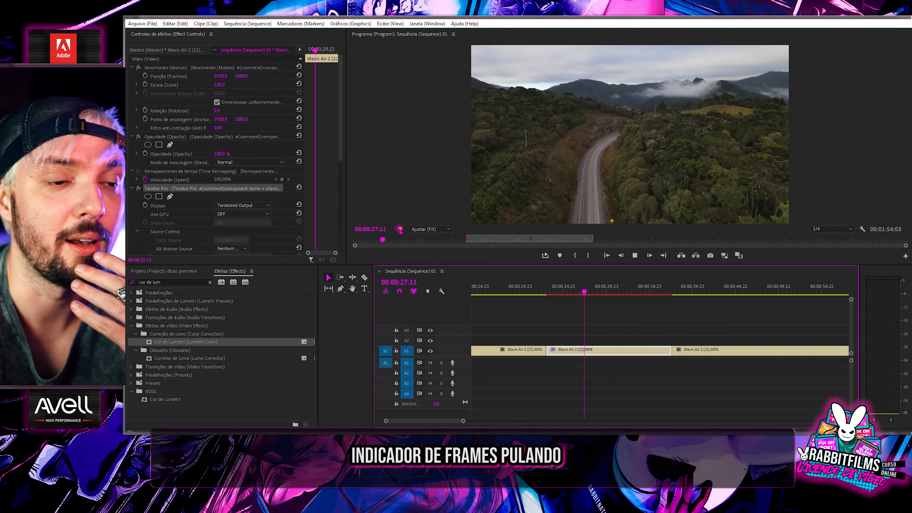
mouse_move(402, 230)
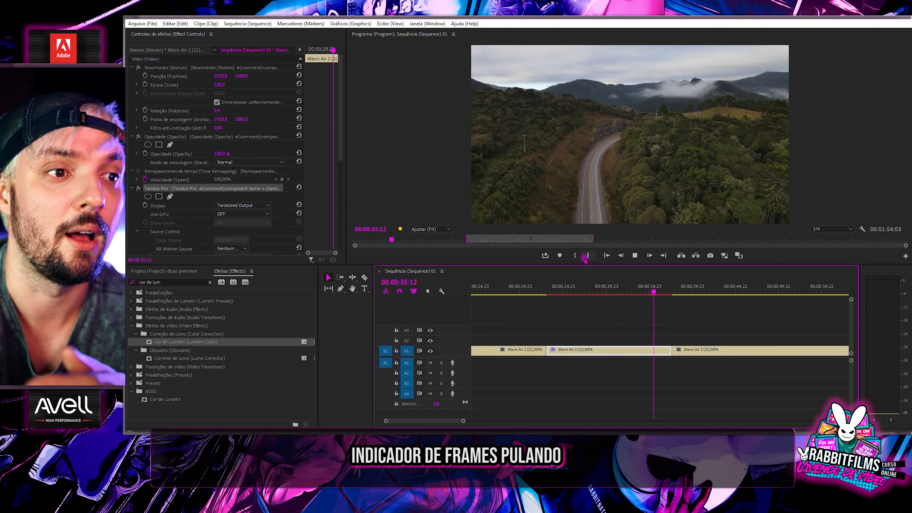
click(589, 293)
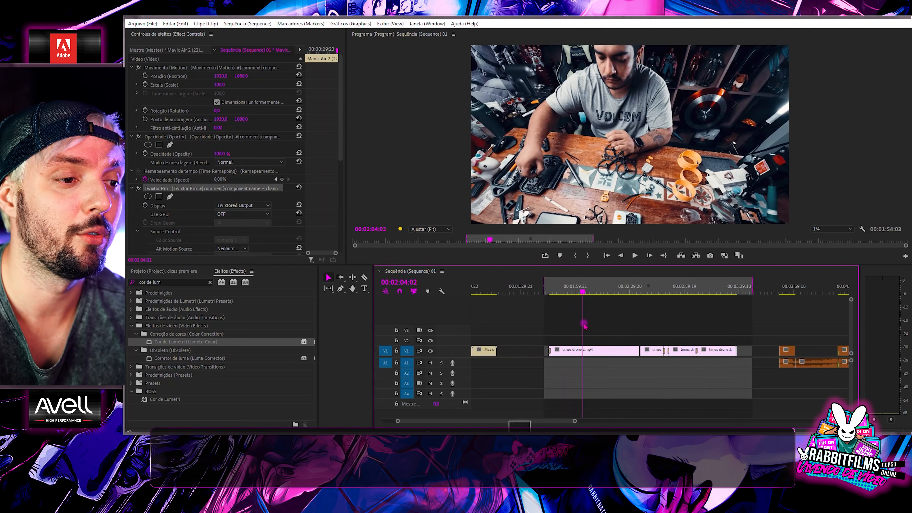
Place the playhead inside the first time-lapse clip at 00:02:23:08
key(=)
mouse_move(621, 292)
mouse_down()
mouse_move(642, 292)
mouse_move(625, 292)
mouse_up()
key(-)
scroll(610, 298, down, 1)
scroll(606, 299, up, 2)
click(606, 291)
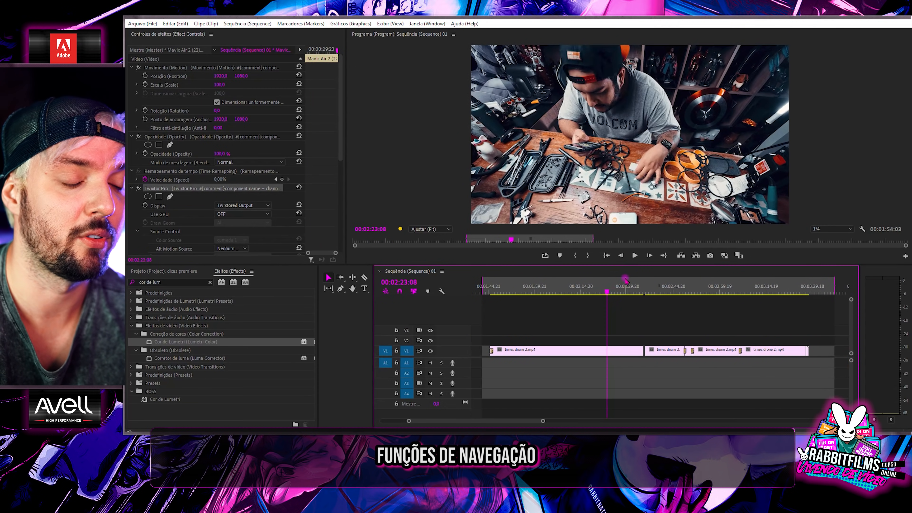
Step back and forth one frame at a time through the first time-lapse clip, ending with a short playback
key(Left)
key(Left)
key(Left)
key(Left)
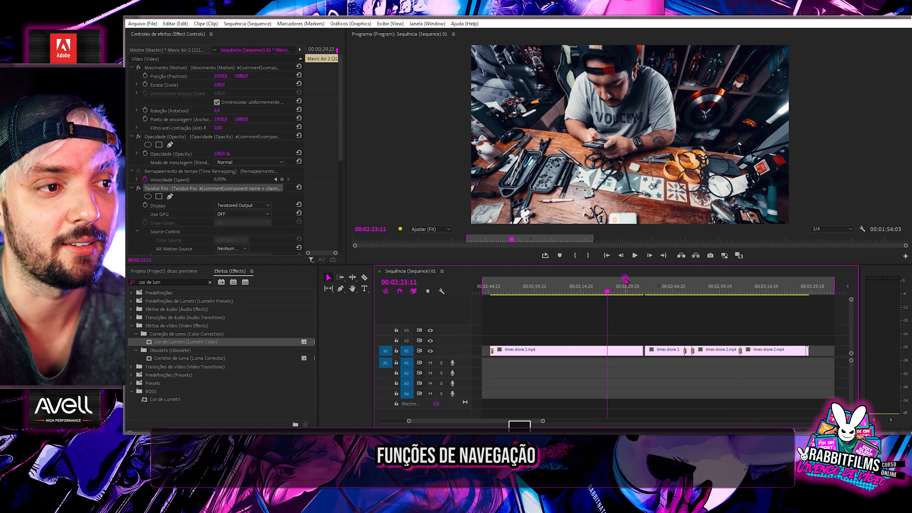
key(Right)
key(Right)
key(Right)
key(Right)
key(Right)
key(Right)
key(Right)
key(Right)
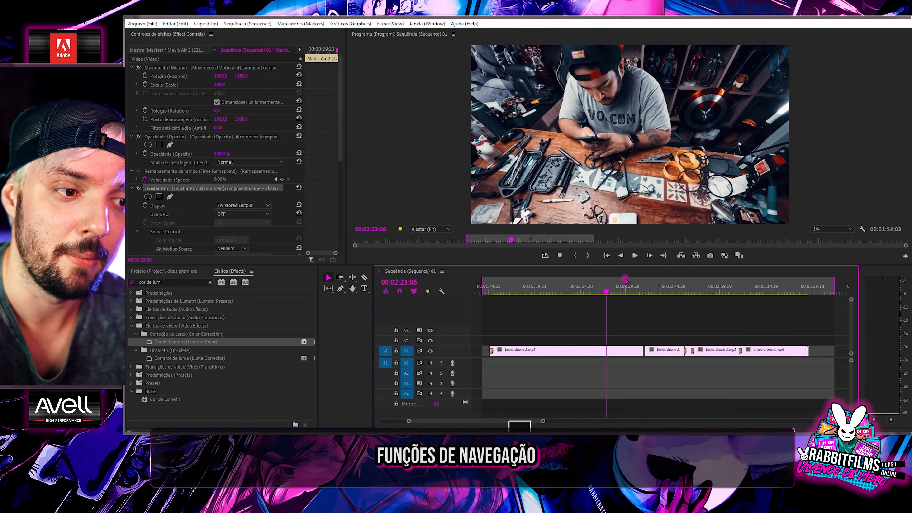
key(Right)
key(Right)
key(Right)
key(Right)
key(Right)
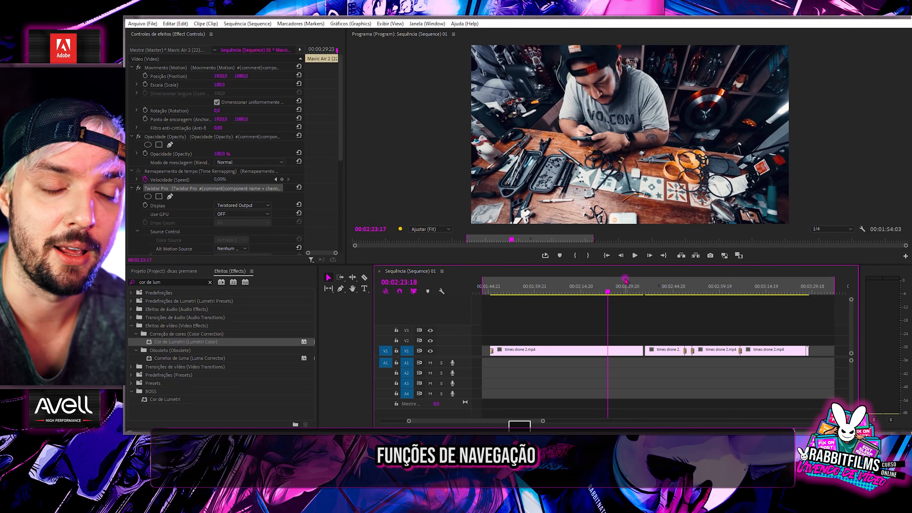
key(Left)
key(Left)
key(Left)
key(Left)
key(Left)
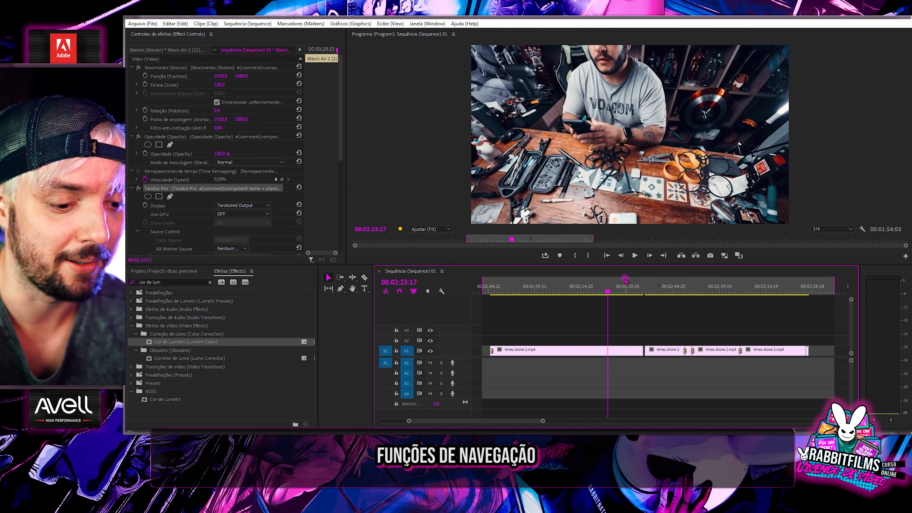
key(Left)
key(Left)
key(Left)
key(Left)
key(Left)
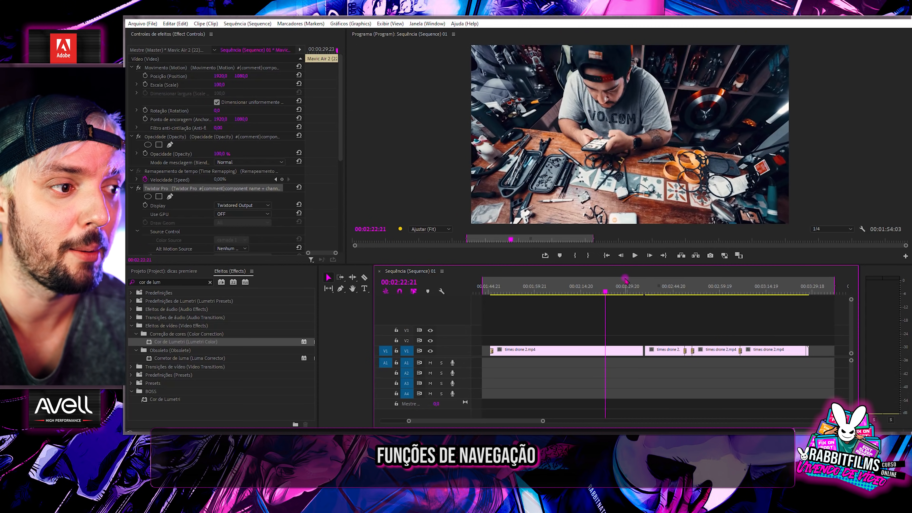
key(space)
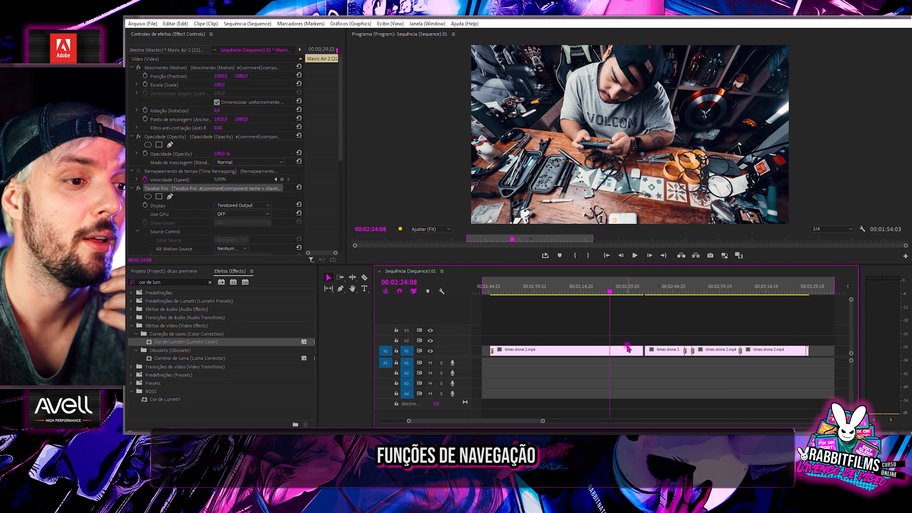
Set the Step forward/back many value to 24 frames in the Playback preferences
click(169, 23)
click(172, 24)
click(176, 24)
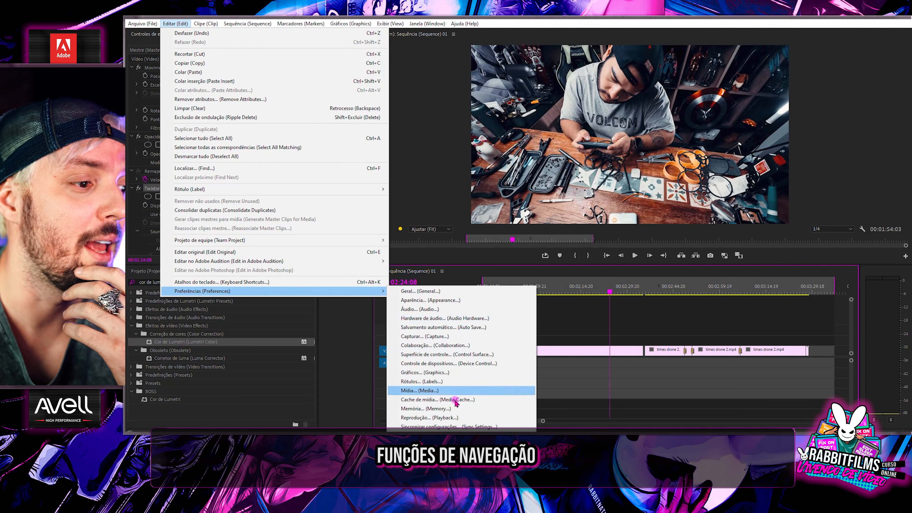
click(514, 412)
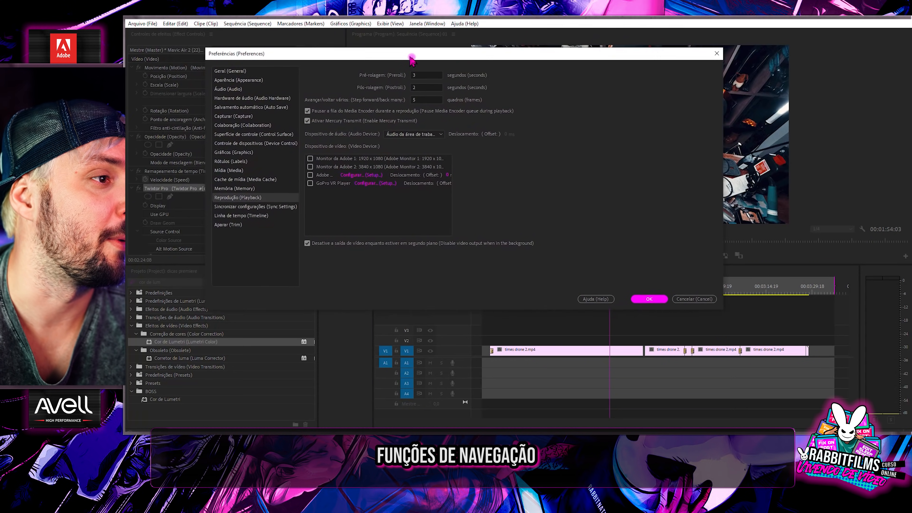
click(450, 116)
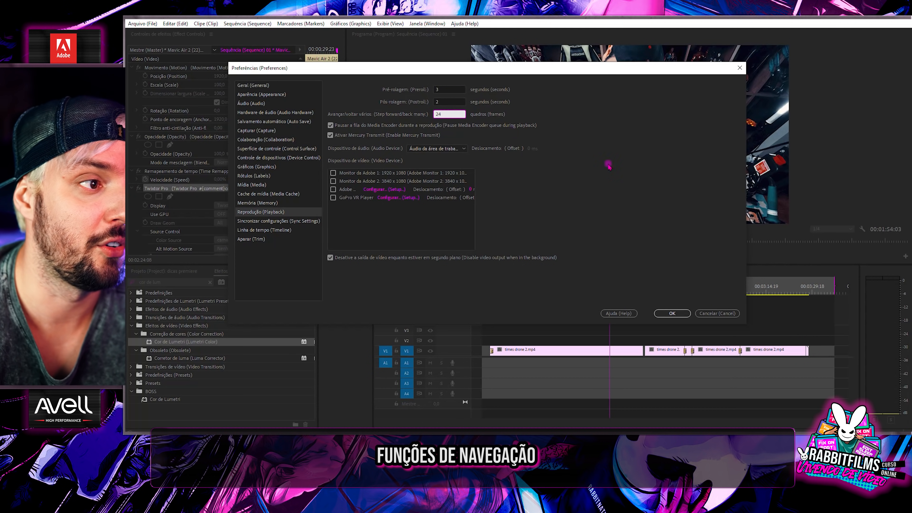
click(671, 314)
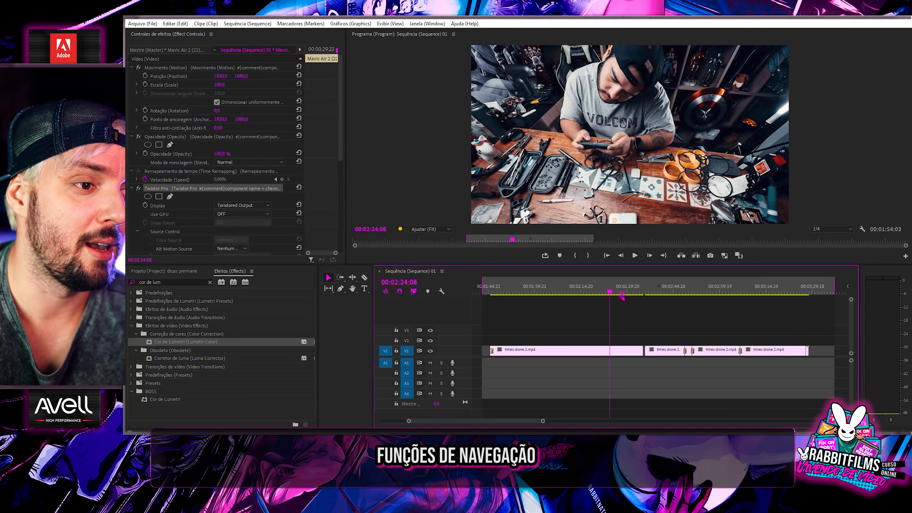
Return the playhead to 00:02:22:08 and advance single frames through the first time-lapse clip
click(604, 284)
key(Right)
key(Right)
key(Right)
key(Right)
key(Right)
key(Right)
key(Right)
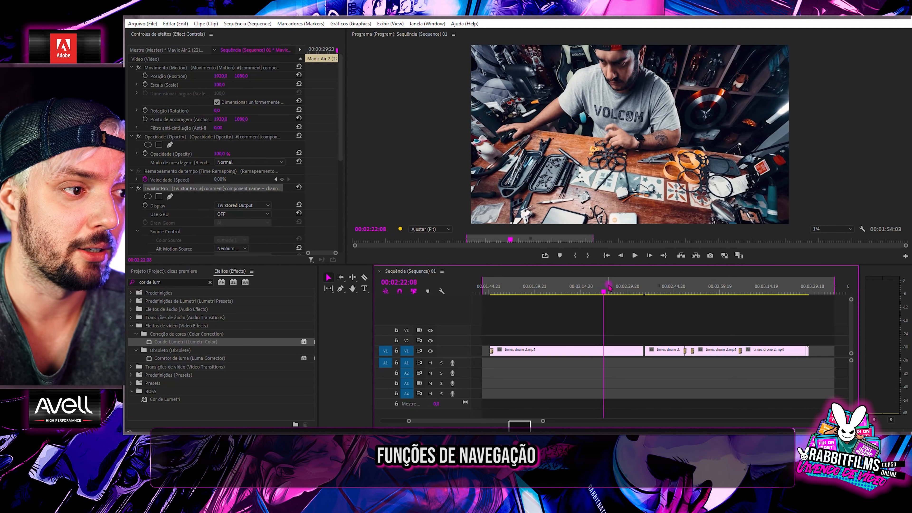
key(Right)
key(Right)
key(Right)
key(Right)
key(Right)
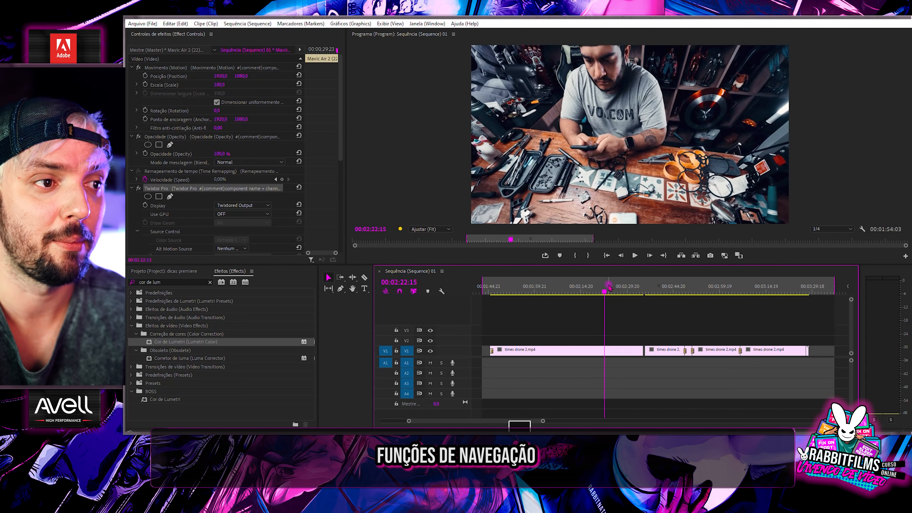
Advance through the first time-lapse clip in jumps of 24 frames
key(shift+Right)
key(shift+Right)
key(shift+Right)
key(shift+Right)
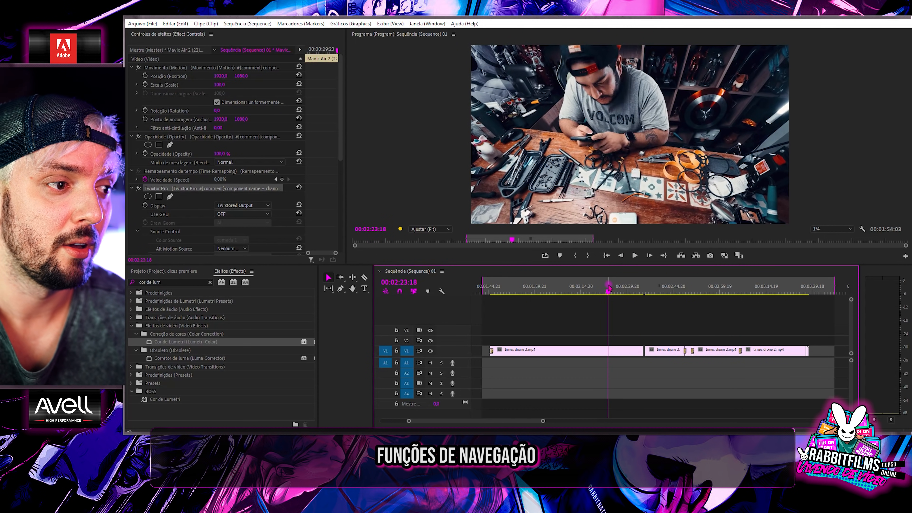
key(shift+Right)
key(shift+Right)
key(shift+Right)
key(shift+Right)
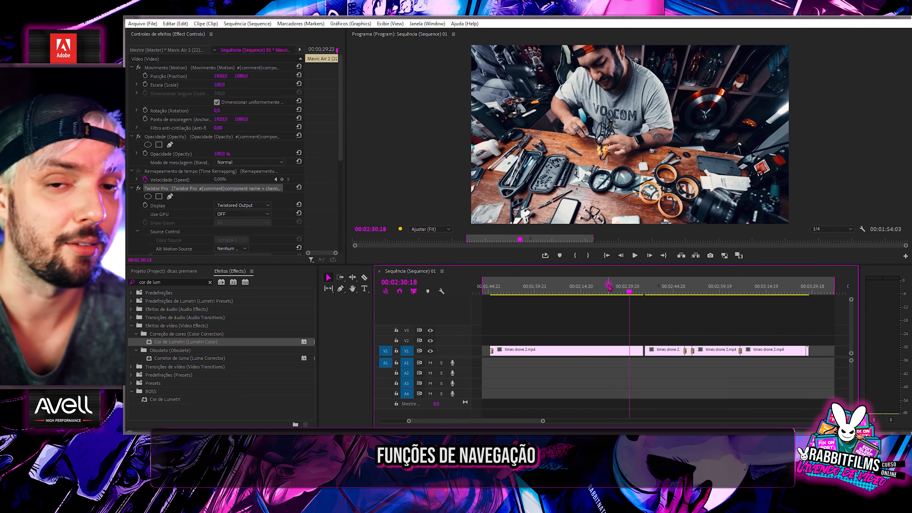
Move back through the first time-lapse clip in jumps of 24 frames
key(shift+Left)
key(shift+Left)
key(shift+Left)
key(shift+Left)
key(shift+Left)
key(shift+Left)
key(shift+Left)
key(shift+Left)
key(shift+Left)
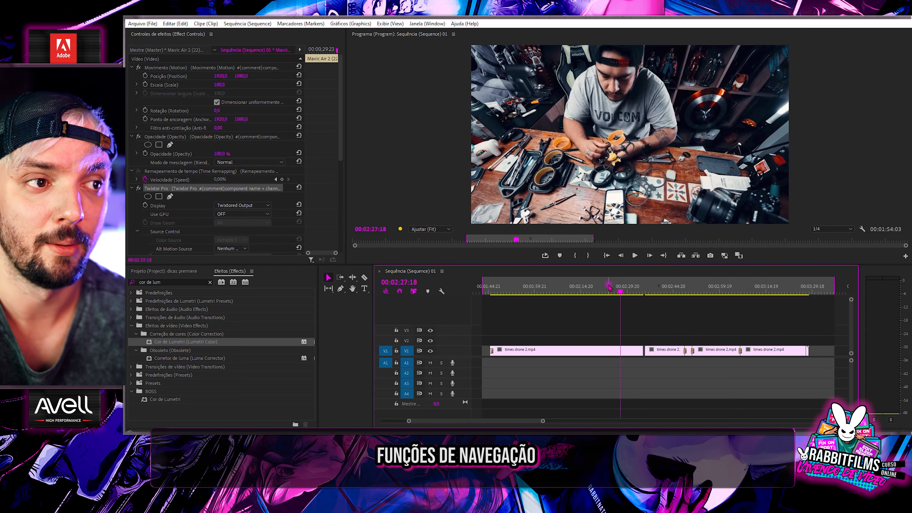
key(shift+Left)
key(shift+Left)
key(shift+Left)
key(shift+Left)
key(shift+Left)
key(shift+Left)
key(shift+Left)
key(shift+Left)
key(shift+Left)
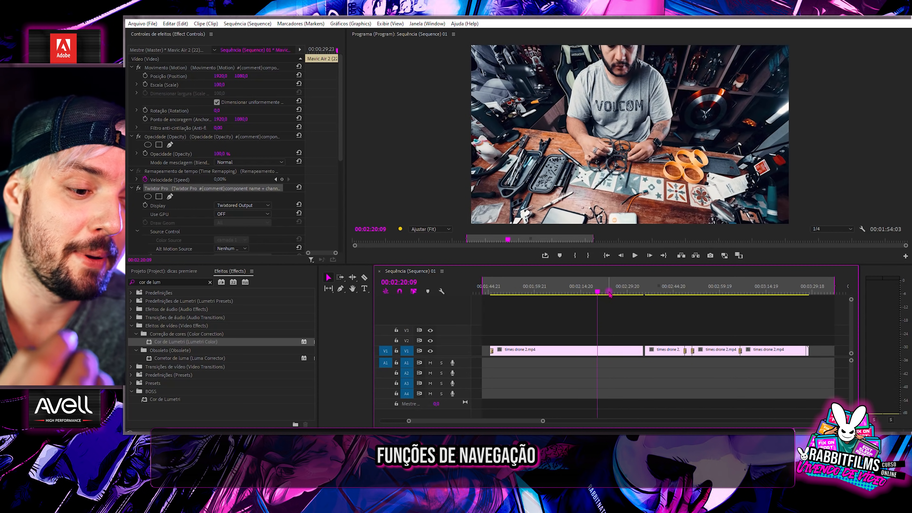
Jump the playhead back and forth between the edit points of the time-lapse clips, ending at the first clip's start
key(Up)
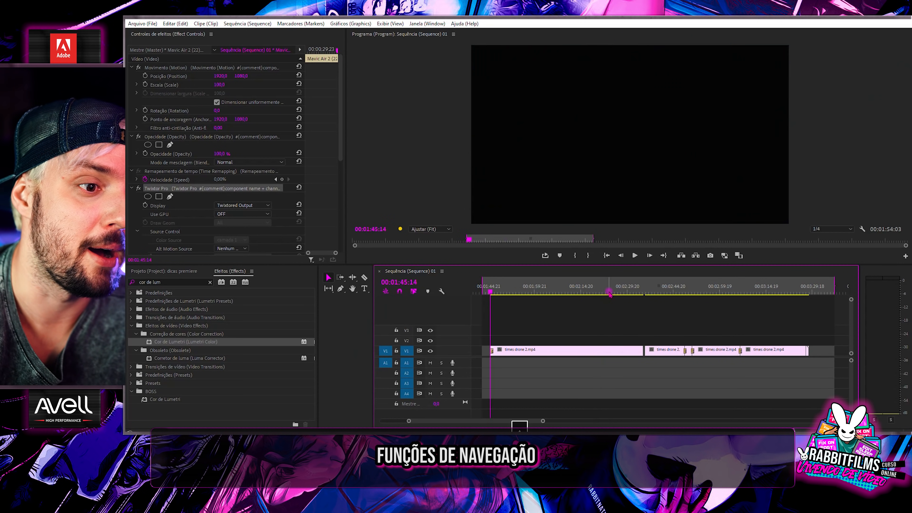
key(Down)
key(Down)
key(Down)
key(Down)
key(Down)
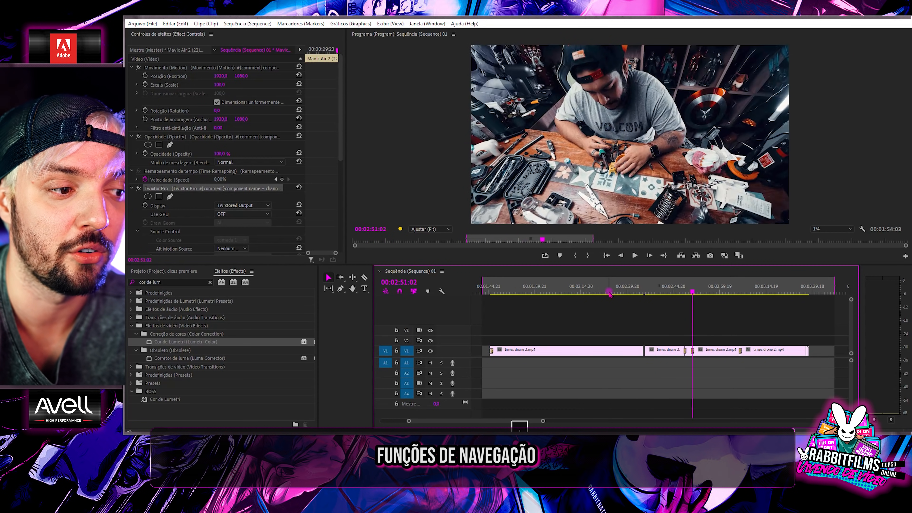
key(Up)
key(Up)
key(Up)
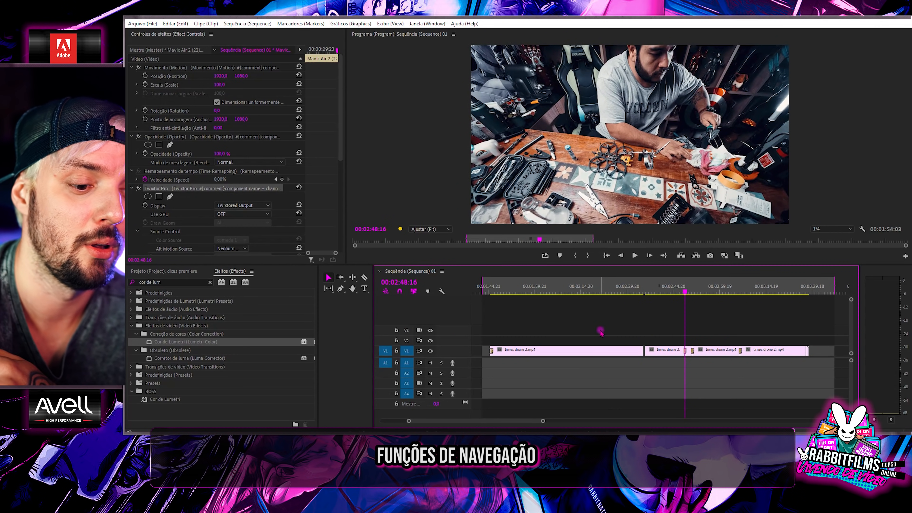
key(Up)
key(Up)
key(Down)
key(Down)
key(Down)
key(Down)
key(Up)
key(Up)
key(Up)
key(Up)
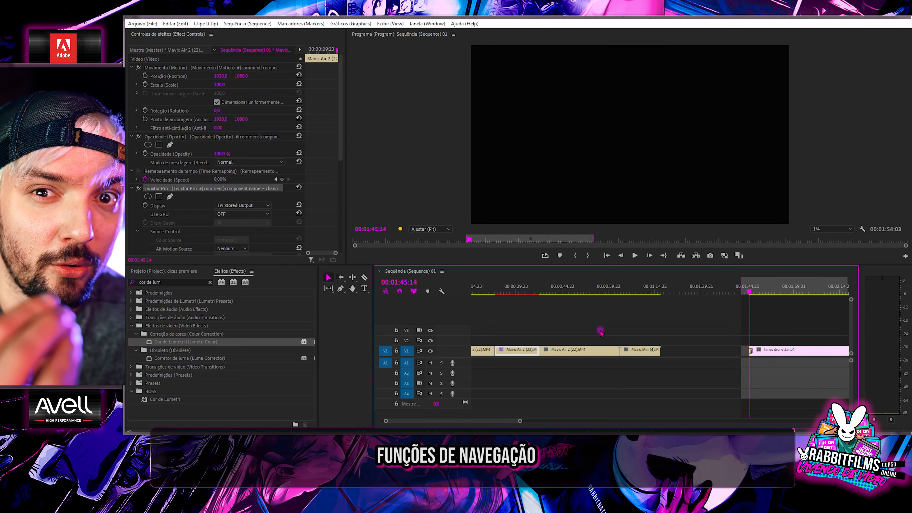
Stack the orange clips on V2 and the magenta clips on V3 above the time-lapse clips
scroll(652, 306, down, 3)
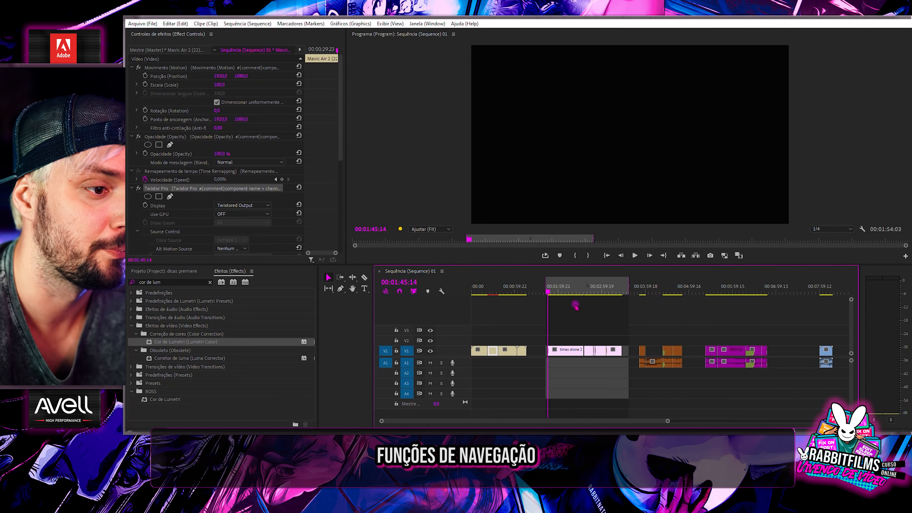
click(570, 287)
scroll(599, 321, up, 1)
scroll(610, 312, down, 2)
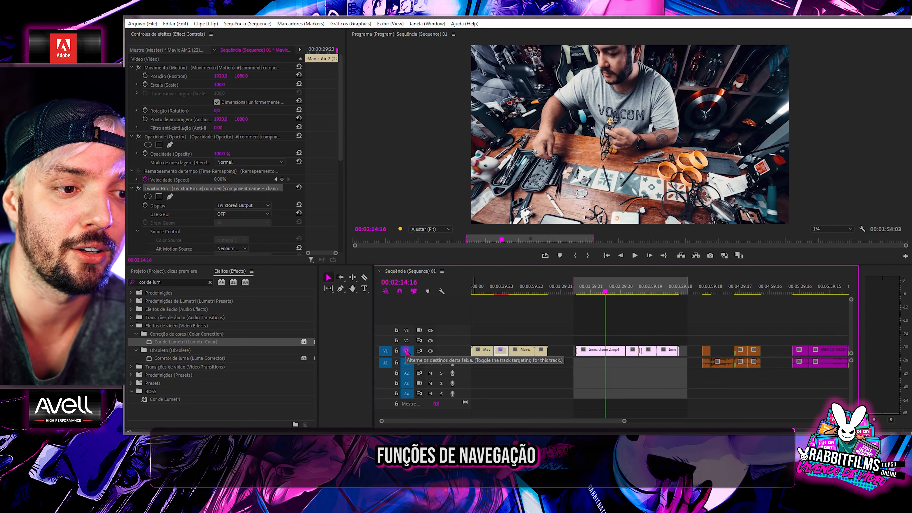
drag(697, 322, 616, 383)
drag(797, 351, 610, 331)
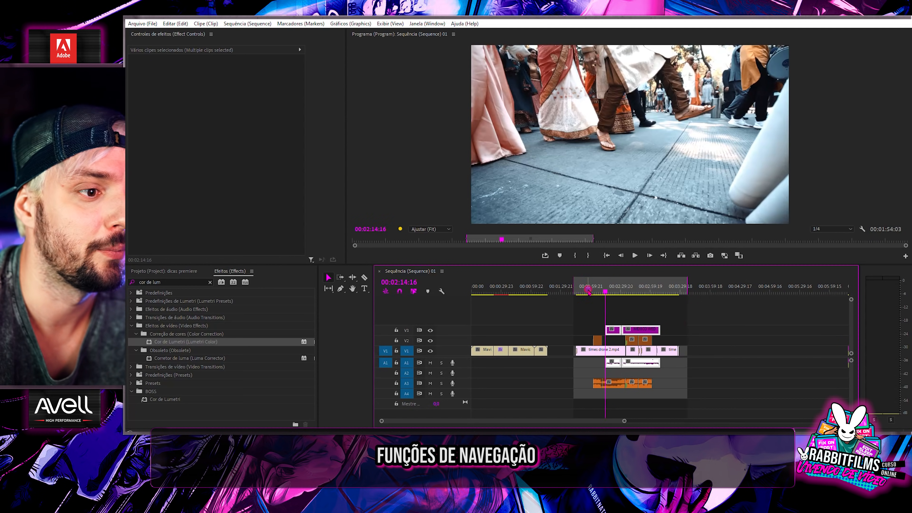
Place the playhead in the first time-lapse clip, select that clip, and jump back to its starting edit point
click(590, 292)
scroll(592, 305, up, 2)
click(592, 324)
click(587, 355)
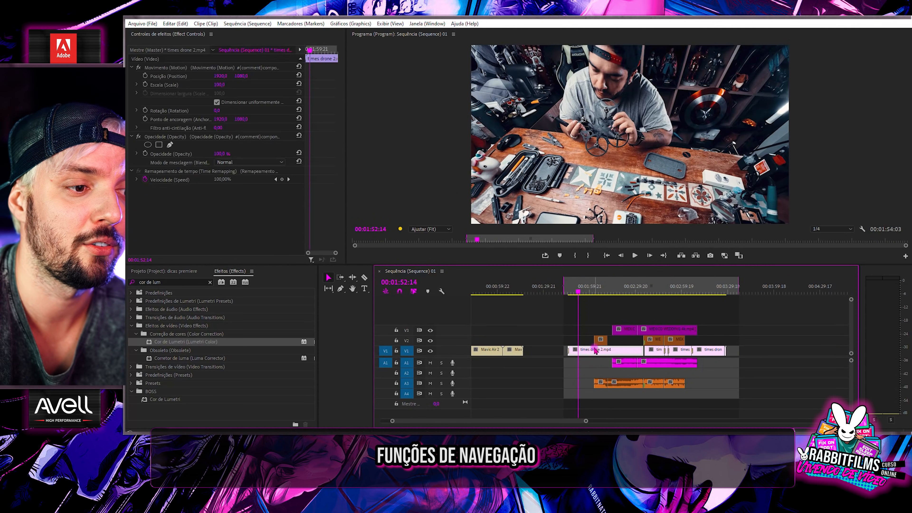
key(Up)
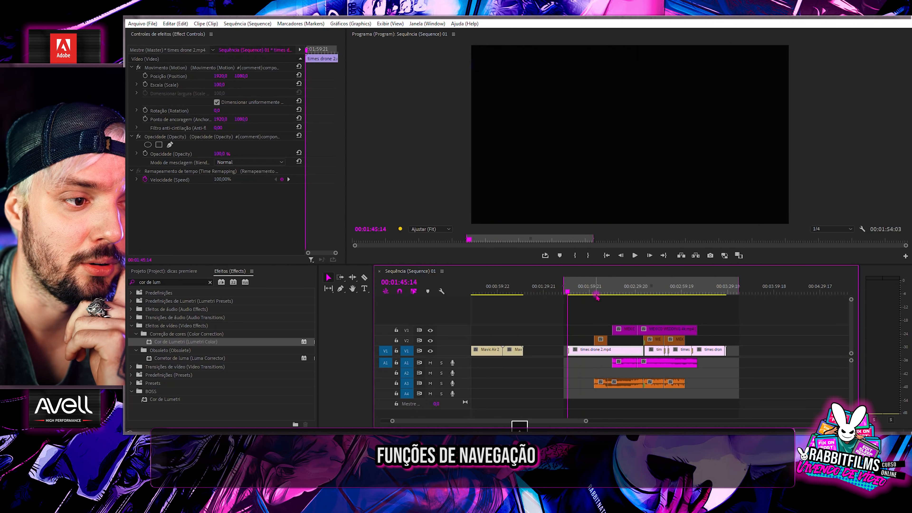
Jump to the start of the first orange clip and turn off track targeting for audio tracks A1 to A4
key(Down)
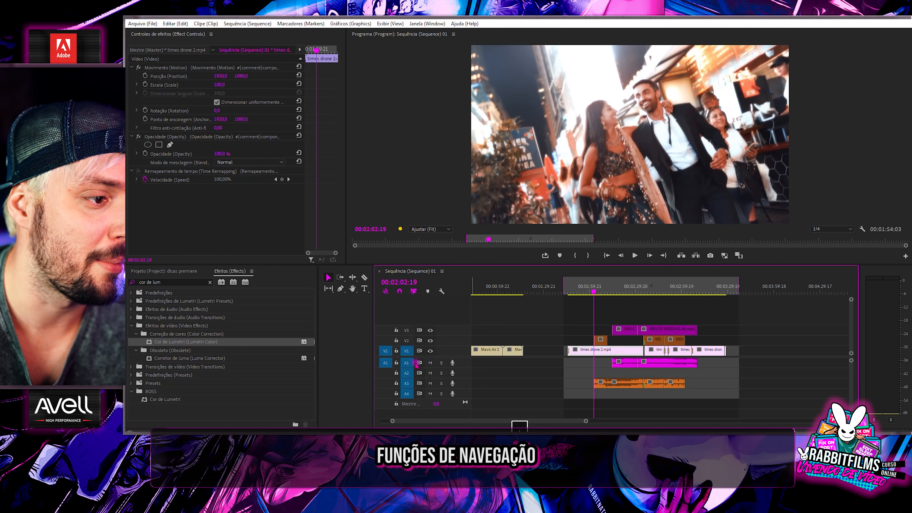
click(407, 373)
click(406, 362)
click(406, 383)
click(406, 393)
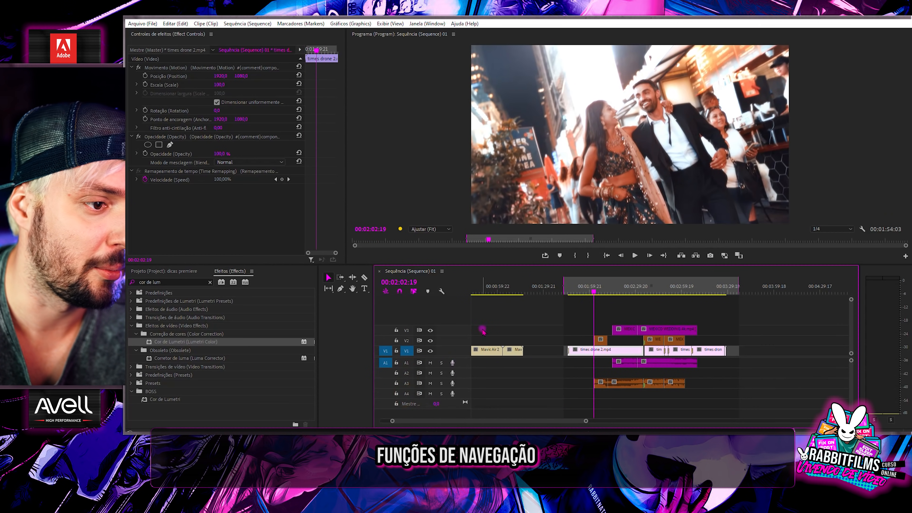
Jump forward through the V1 edit points and back to the end of the second yellow clip
key(Down)
key(Down)
key(Down)
key(Down)
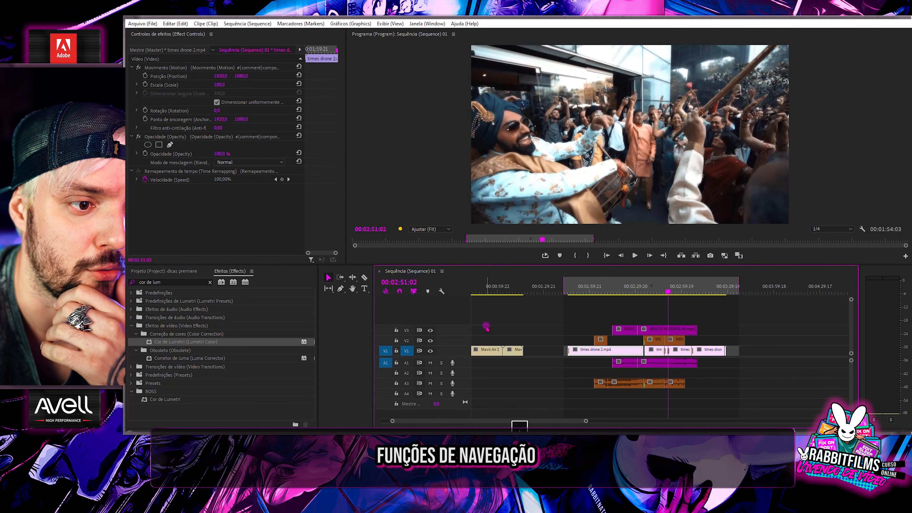
key(Up)
key(Up)
key(Up)
key(Up)
key(Up)
key(Up)
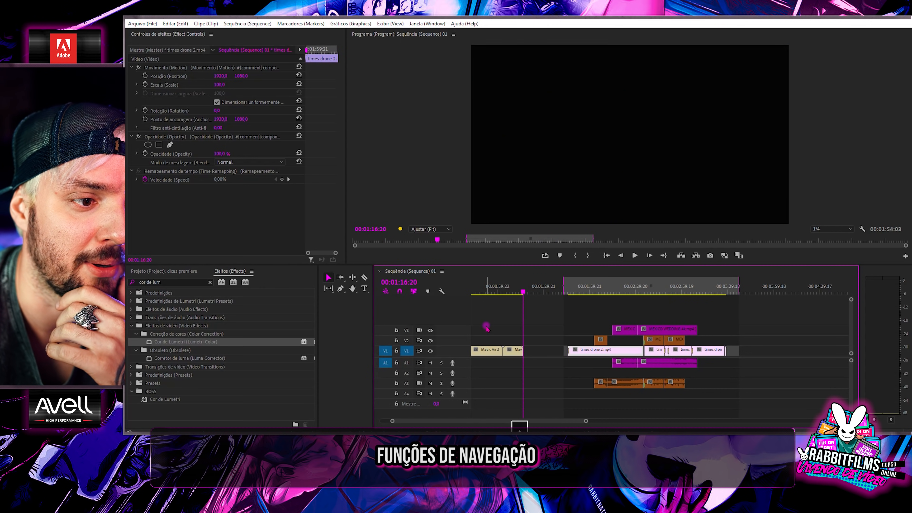
Target audio tracks A1 and A3, leaving A2 unlocked
click(407, 363)
click(396, 373)
click(406, 383)
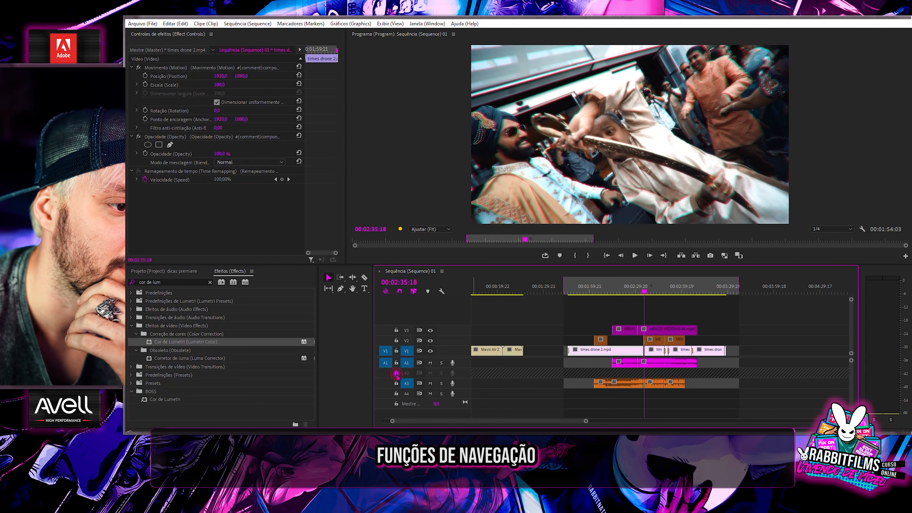
click(396, 373)
Place the playhead in the first time-lapse clip and jump forward through the edit points of V1, A1 and A3
click(584, 286)
key(Down)
key(Down)
key(Down)
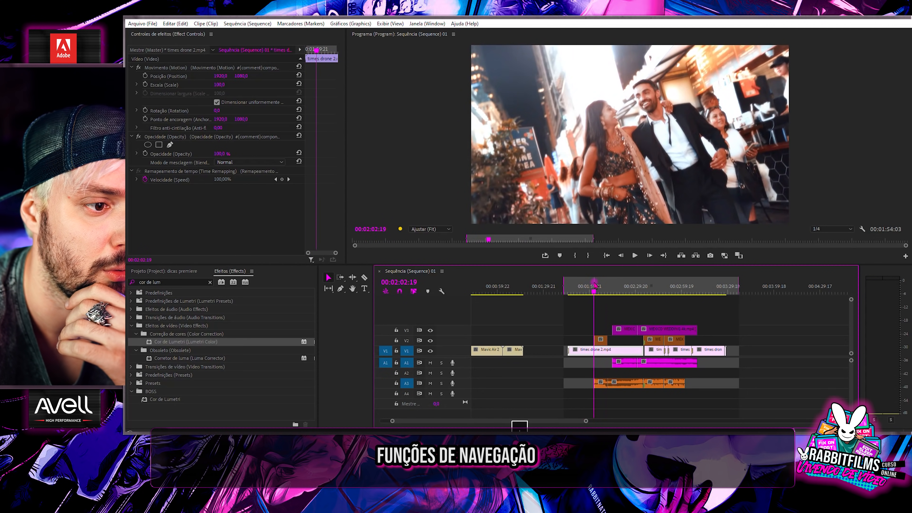
key(Down)
key(Down)
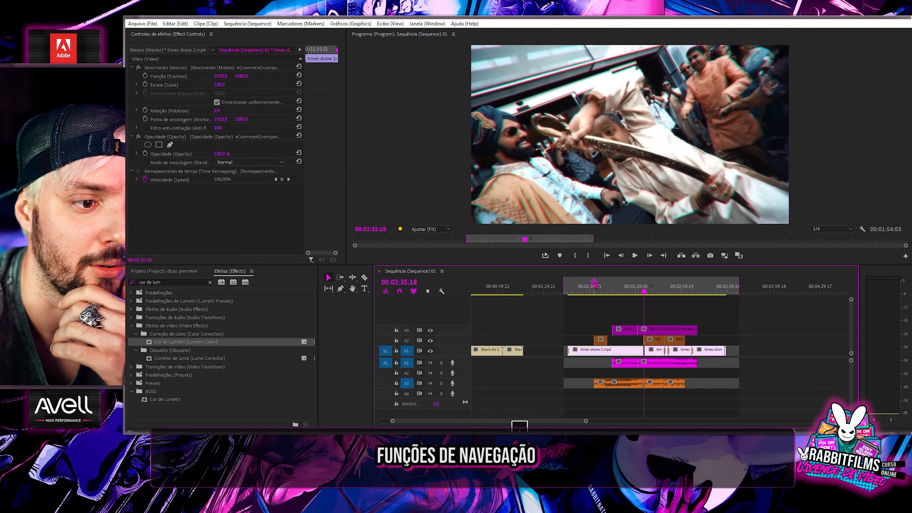
Turn off track targeting for audio tracks A1 and A3
click(406, 363)
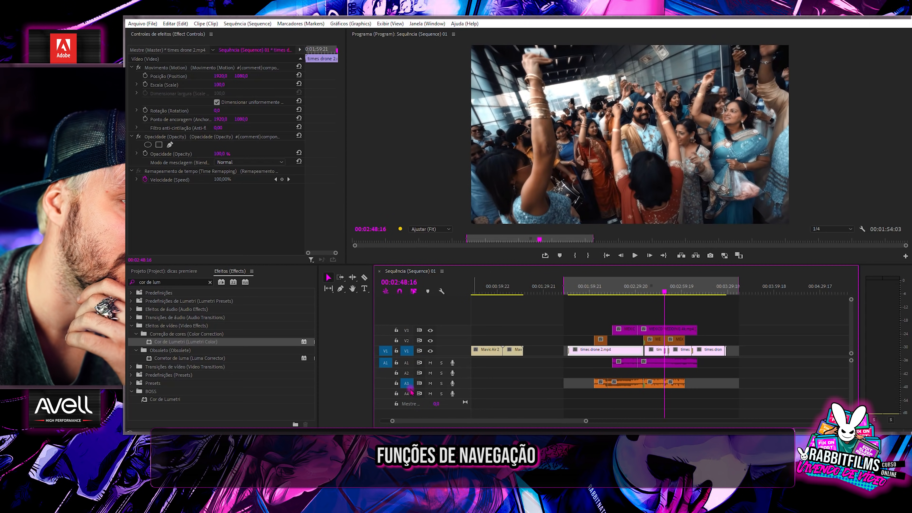
click(406, 393)
click(406, 382)
click(406, 393)
Place the playhead near the first time-lapse clip's start and jump forward through the edit points with only V1 targeted
click(577, 287)
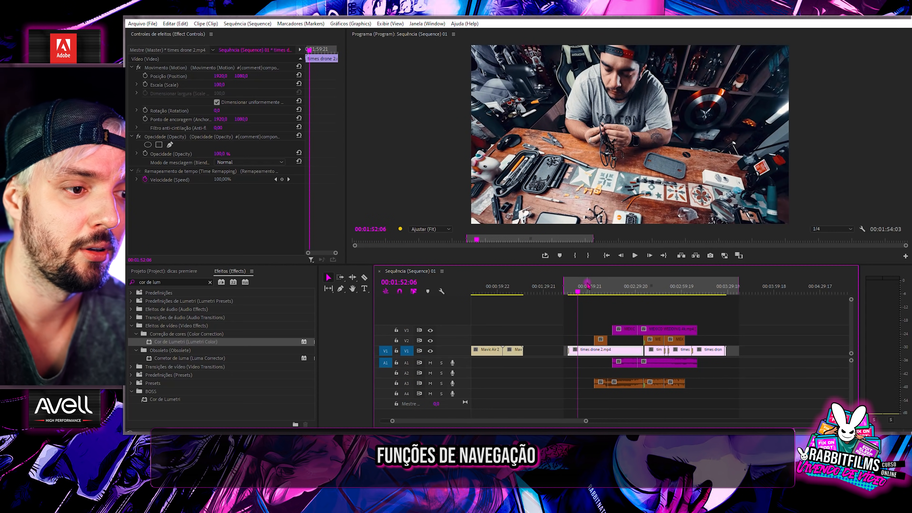
key(Down)
key(Down)
key(Down)
key(Down)
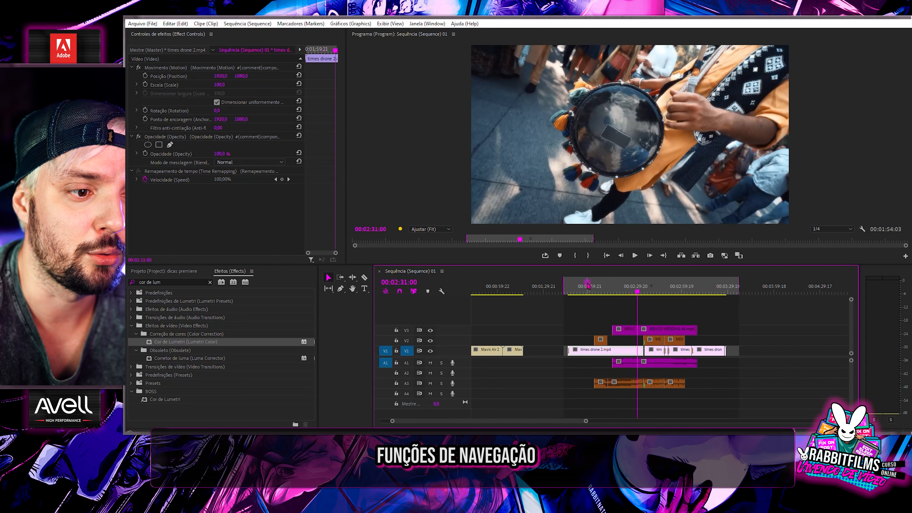
key(Down)
key(Down)
key(Down)
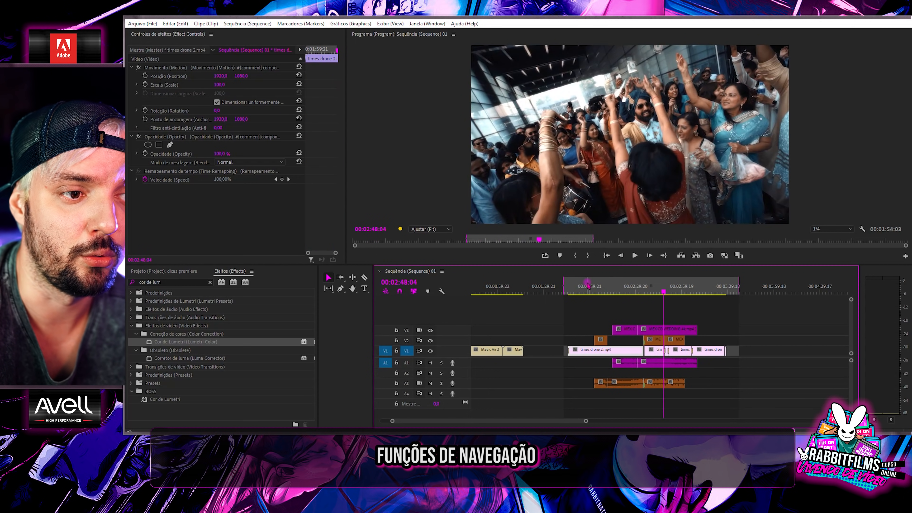
Jump the playhead forward and back through the edit points of all tracks, regardless of track targeting
key(shift+Down)
key(shift+Down)
key(shift+Down)
key(shift+Up)
key(shift+Up)
key(shift+Up)
key(shift+Up)
key(shift+Up)
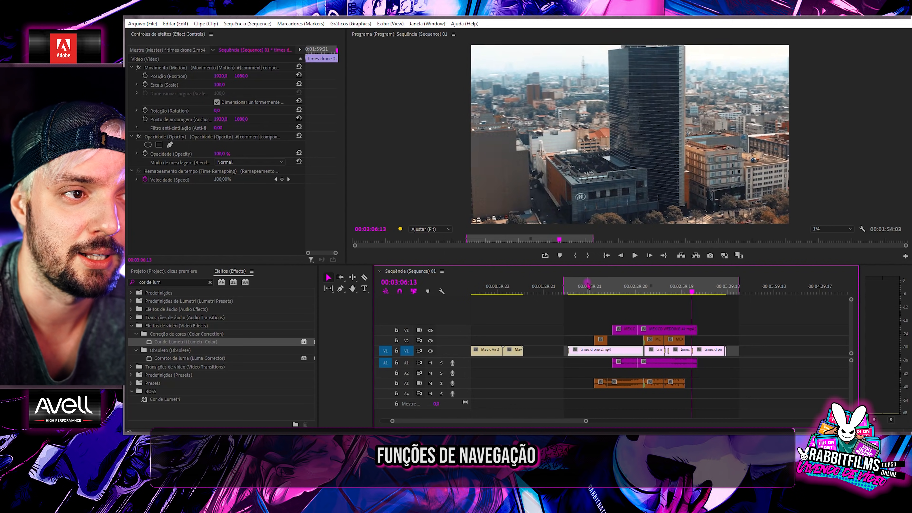
key(shift+Up)
key(shift+Up)
key(shift+Up)
key(shift+Up)
key(shift+Up)
key(shift+Up)
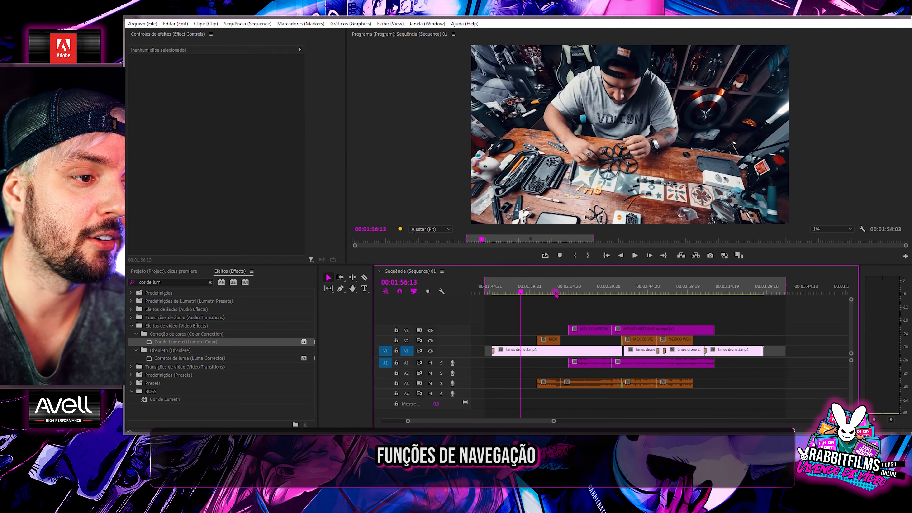
Cut the first time-lapse clip into sections with the Razor tool, leaving a short one between the first orange and magenta clips
scroll(540, 300, down, 2)
scroll(540, 300, up, 2)
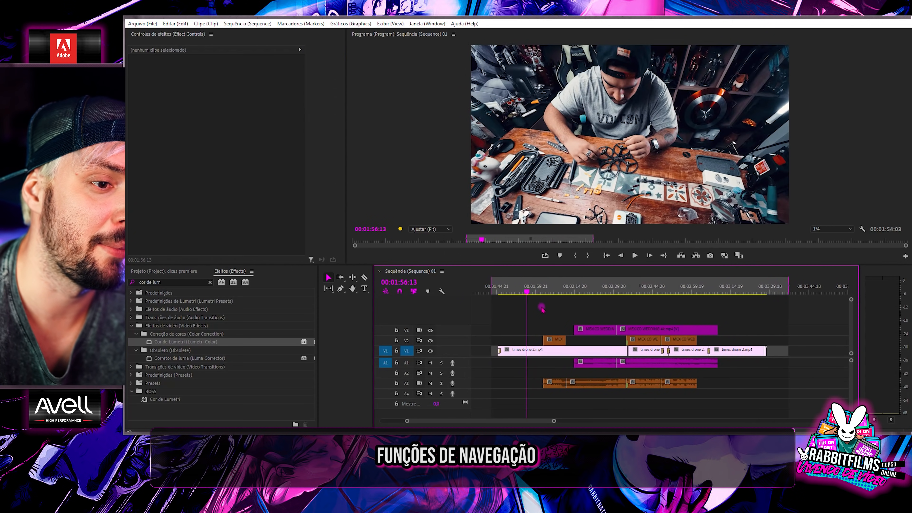
scroll(525, 321, up, 2)
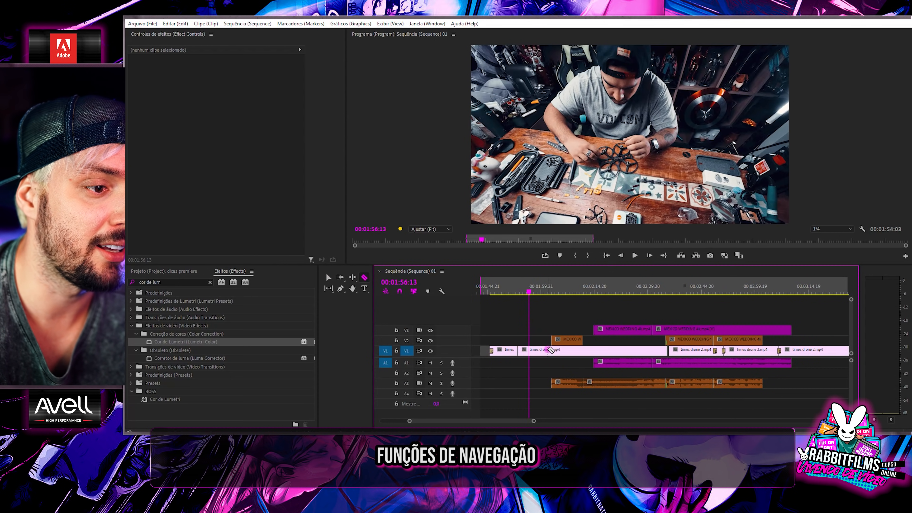
key(c)
click(590, 351)
key(v)
scroll(590, 352, up, 1)
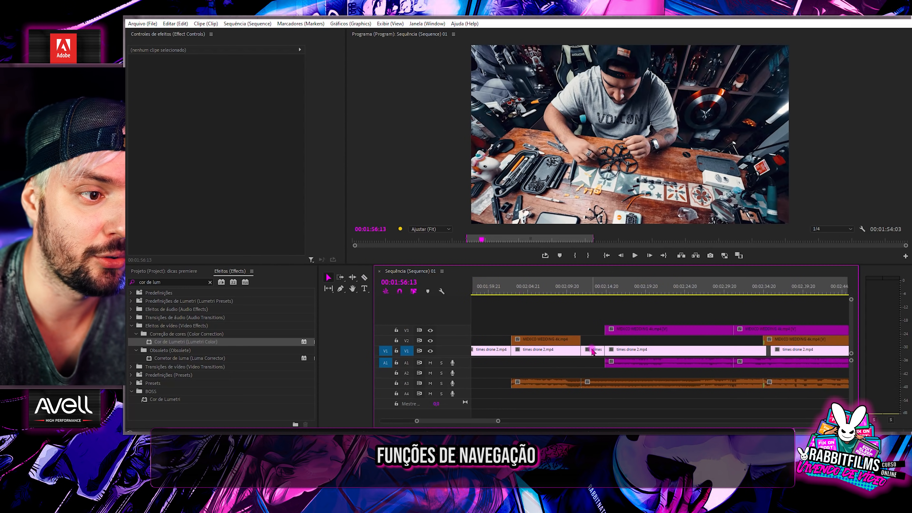
Move the short time-lapse section straight up from V1 to V2 with timeline snapping on
click(588, 350)
mouse_move(587, 350)
mouse_down()
mouse_move(586, 338)
mouse_move(586, 350)
mouse_up()
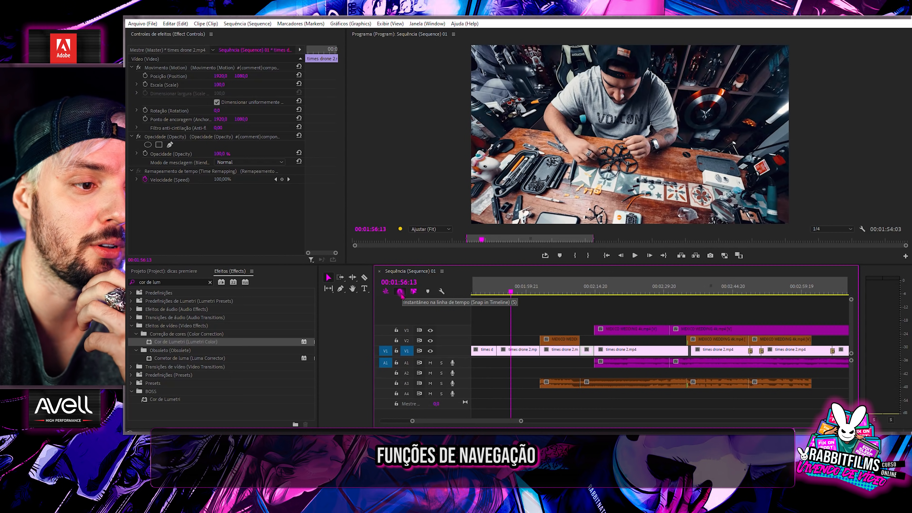
drag(586, 353, 586, 350)
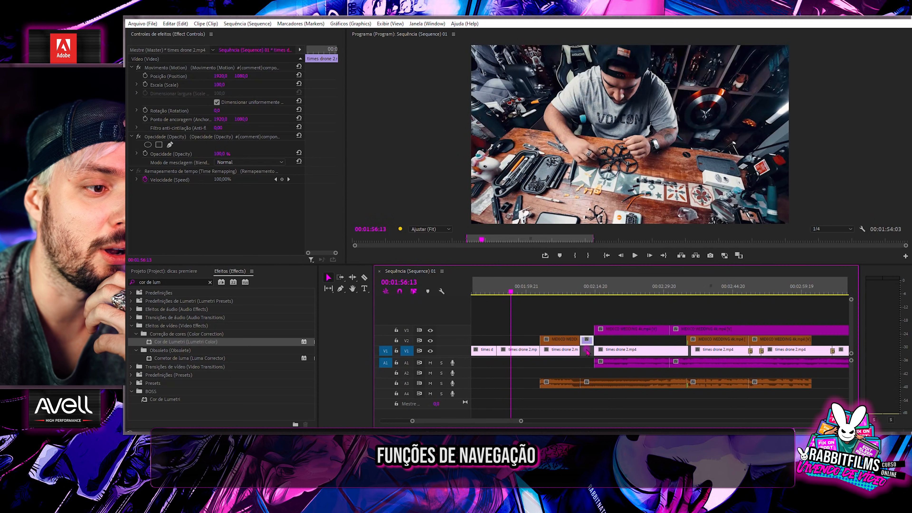
Move the short section back down to V1 with timeline snapping off, and turn snapping back on
click(400, 292)
mouse_move(587, 339)
mouse_down()
mouse_move(606, 346)
mouse_move(590, 354)
mouse_up()
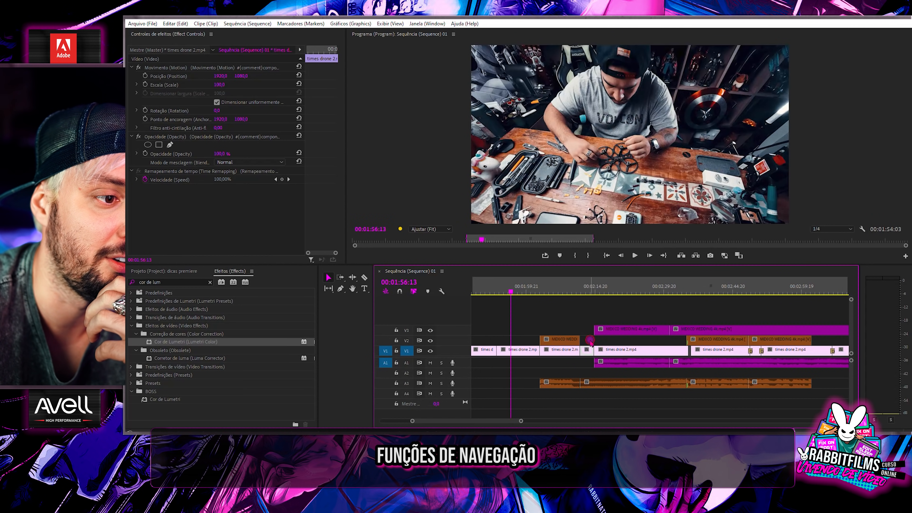
click(399, 292)
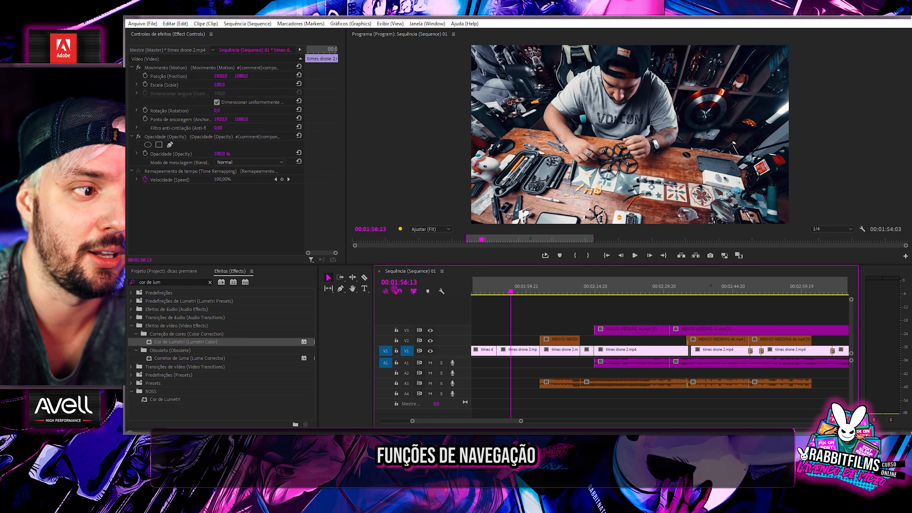
Select the short time-lapse section on V1 and place the playhead near its start at 00:02:11:22
click(525, 329)
click(588, 354)
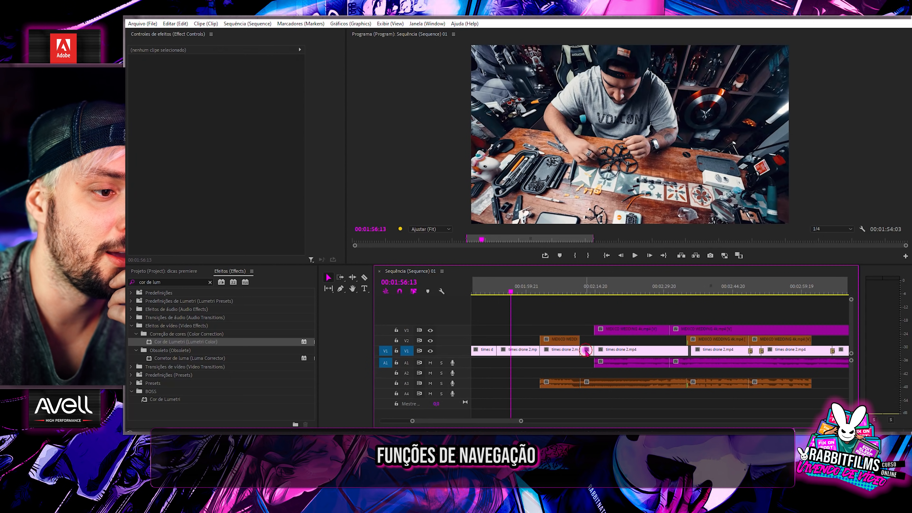
scroll(554, 316, up, 4)
scroll(554, 316, down, 2)
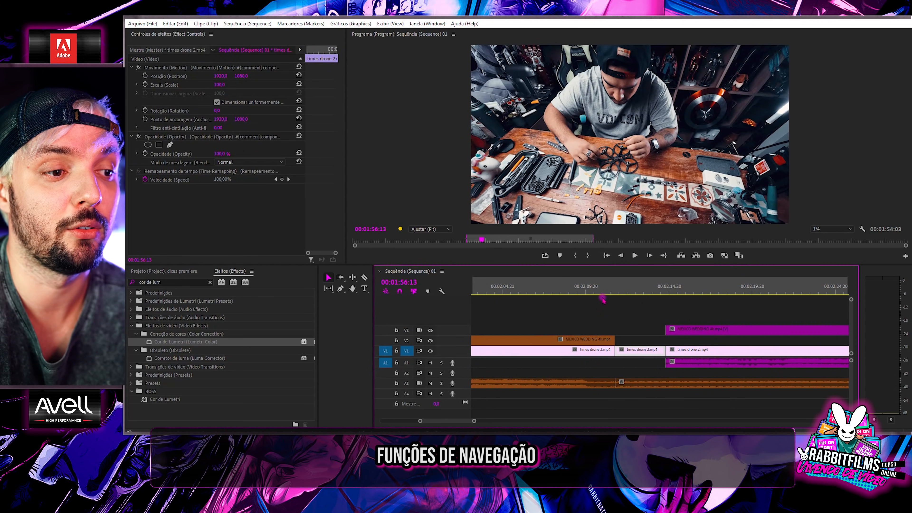
click(619, 292)
scroll(601, 299, down, 3)
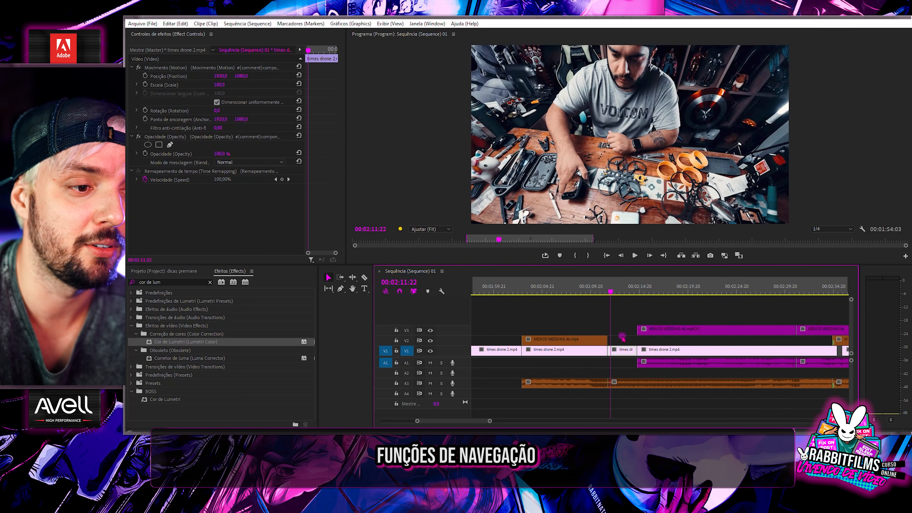
Shift the short section up track by track to V5 without changing its timing, and back down to V4
drag(635, 341, 633, 339)
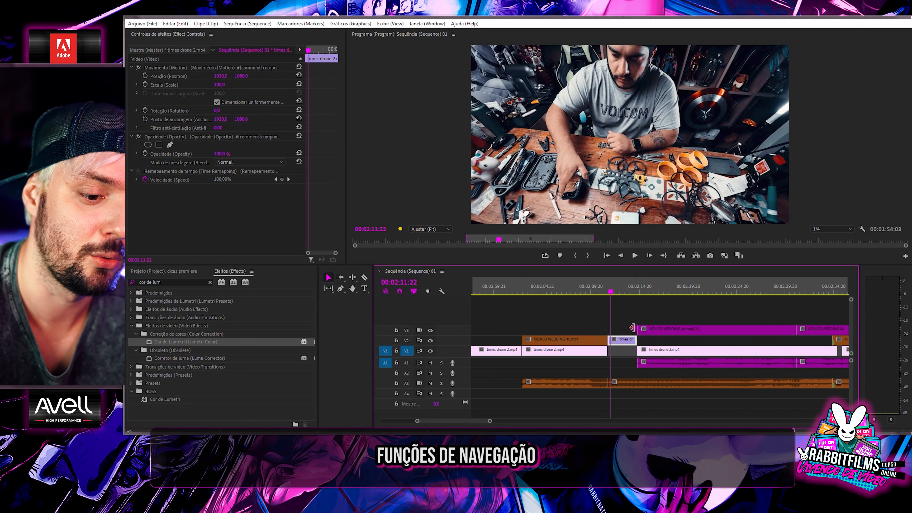
key(ctrl+z)
drag(622, 349, 632, 327)
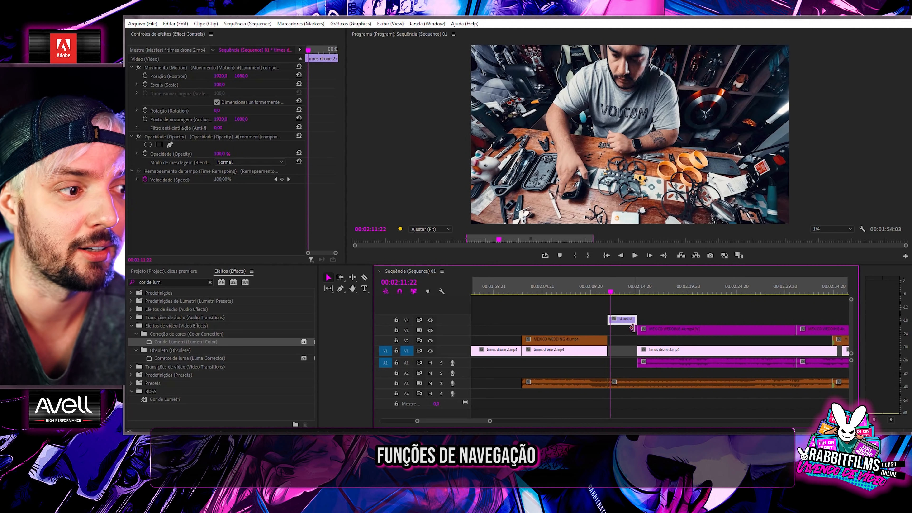
key(alt+Up)
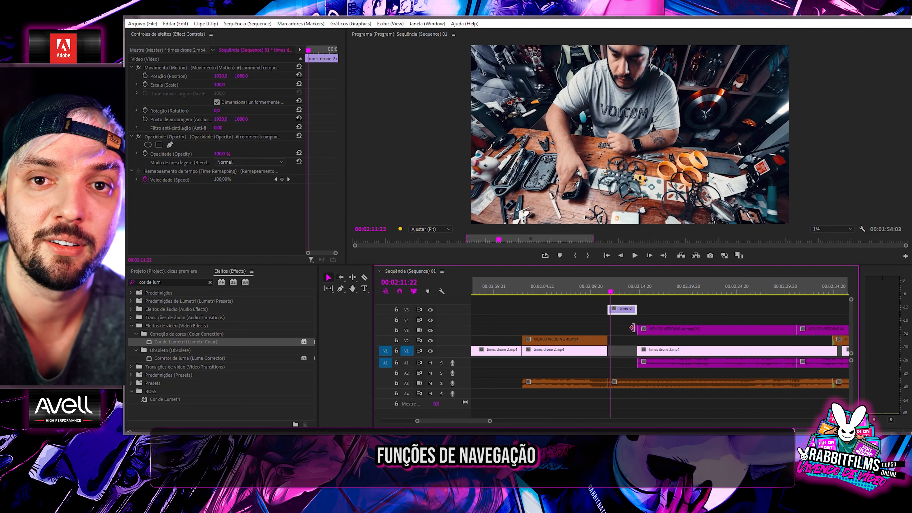
key(alt+Down)
key(alt+Down)
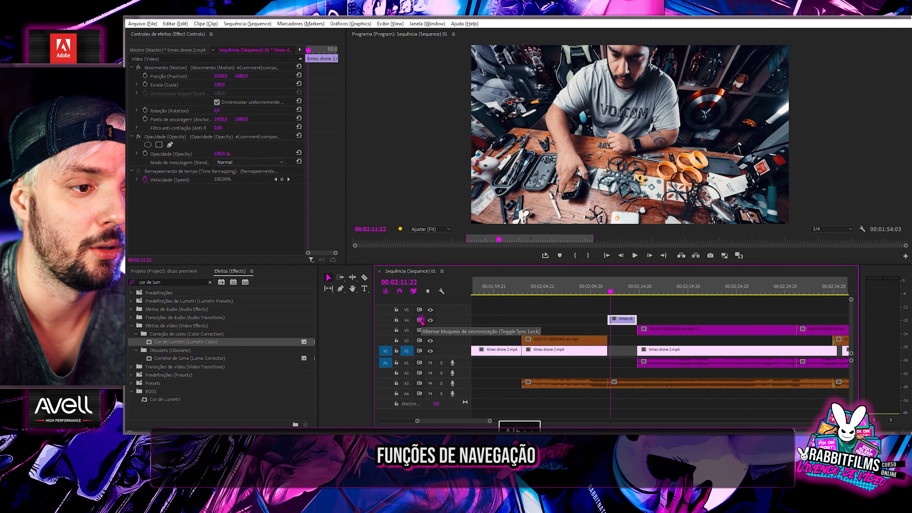
Undo the track shifts and return the short section to its gap on V1
key(ctrl+z)
key(ctrl+z)
key(ctrl+z)
key(alt+Down)
key(alt+Down)
key(alt+Down)
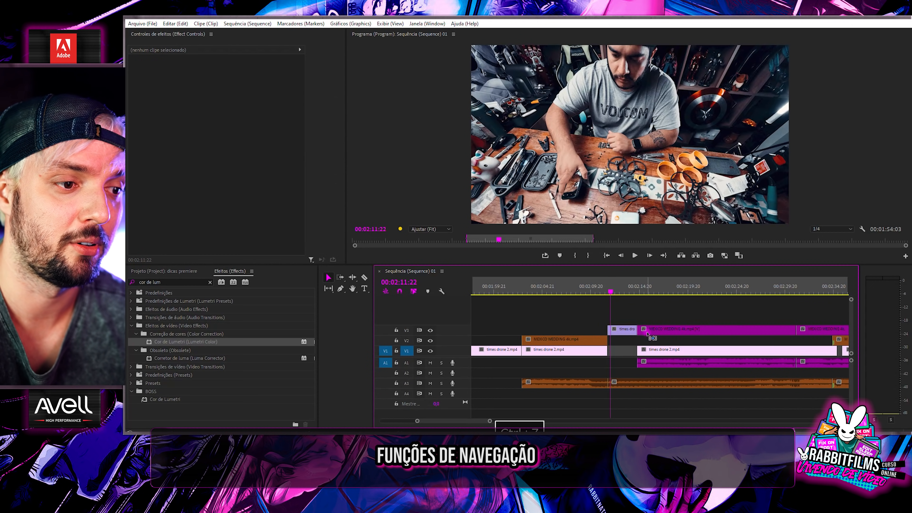
Cut the time-lapse clip beneath the first orange clip in two and try to shift its second half up one track
key(=)
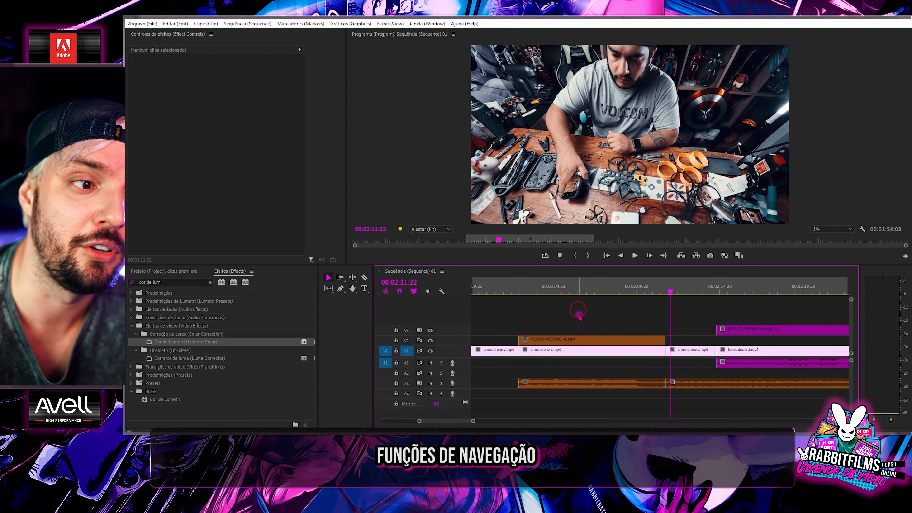
click(584, 352)
key(c)
click(591, 353)
key(v)
click(620, 352)
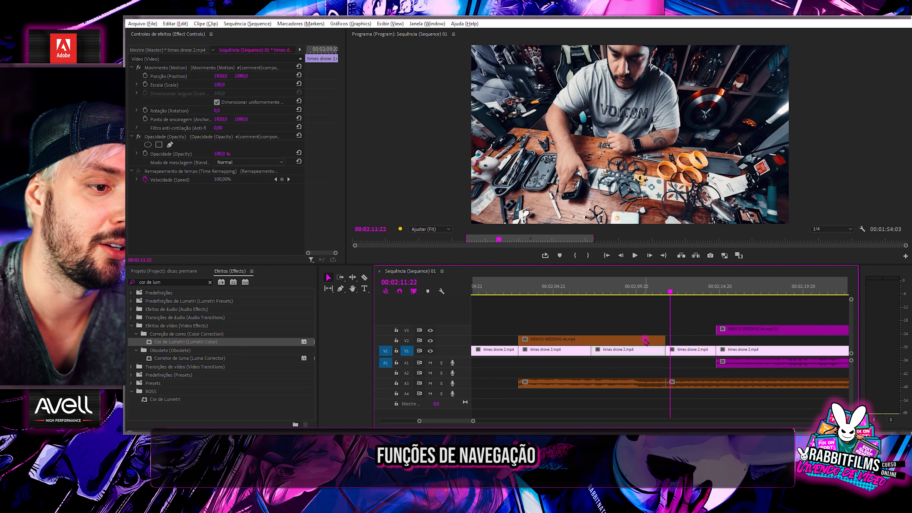
key(alt+Up)
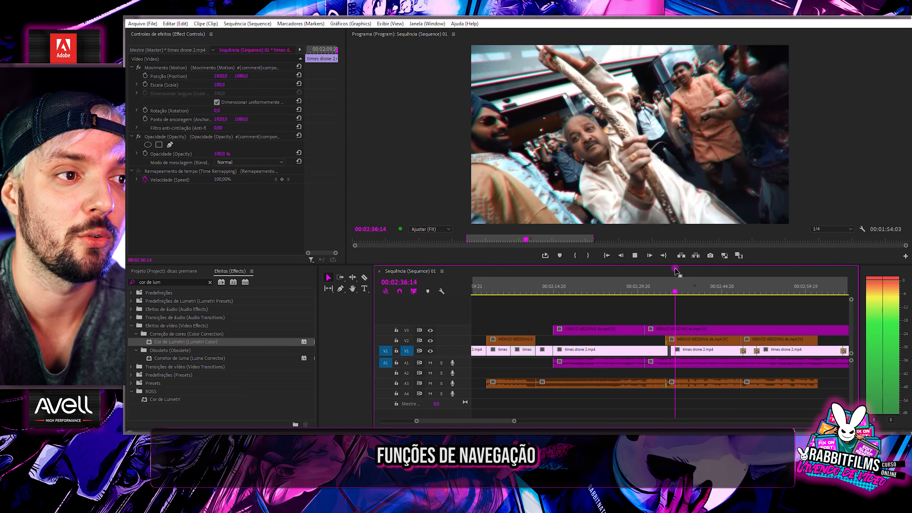
Stop the running playback, play the sequence in reverse, stop it, and play it forward
key(space)
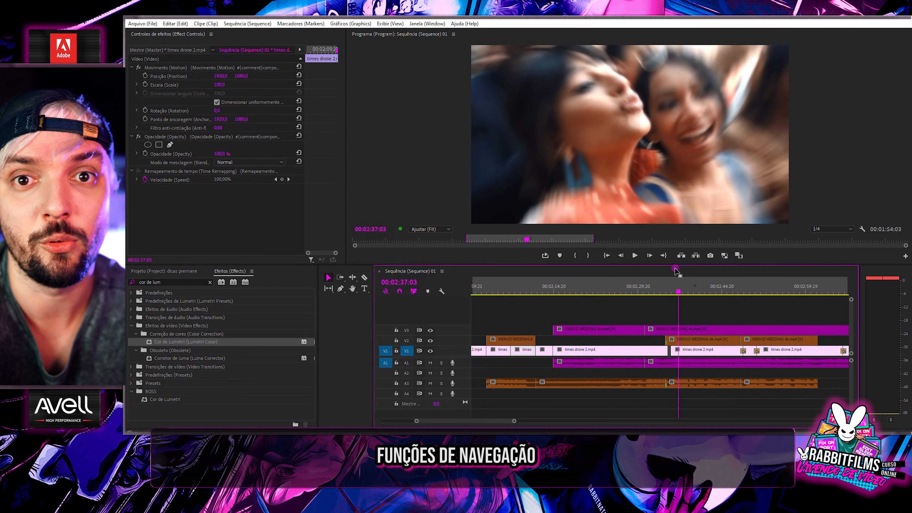
key(j)
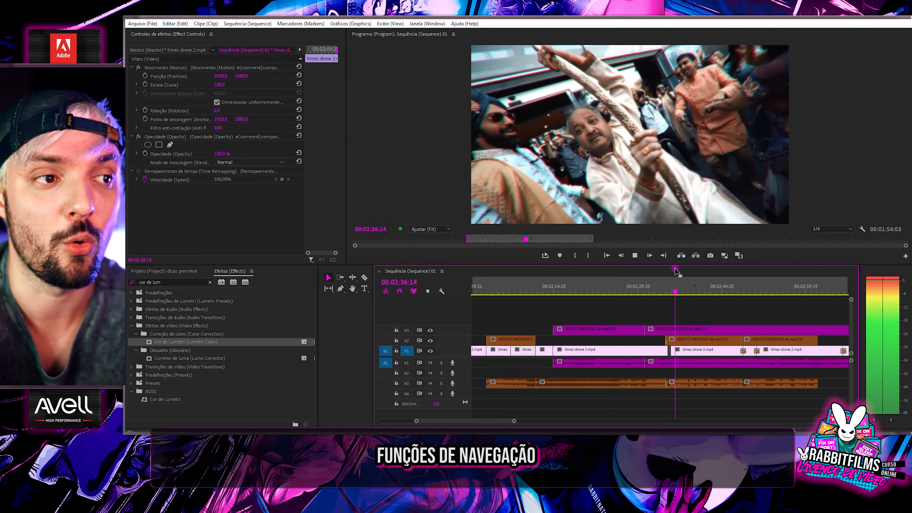
key(k)
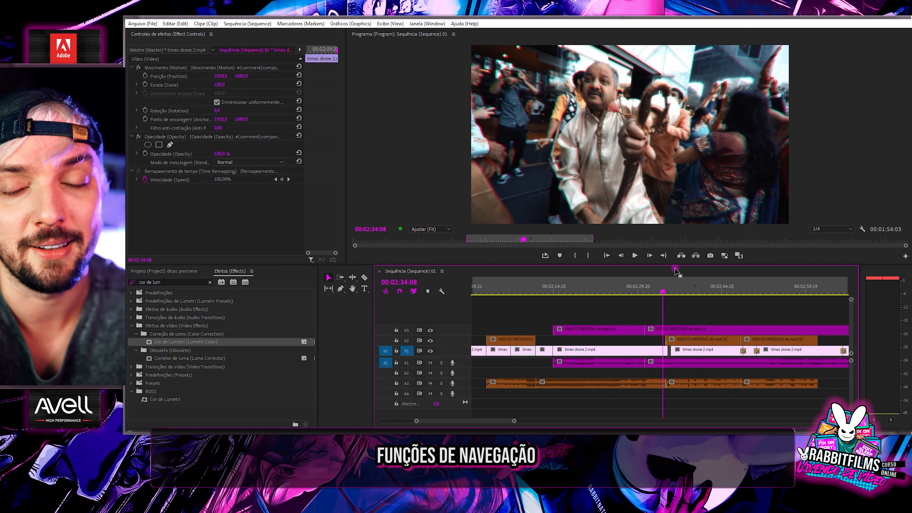
key(l)
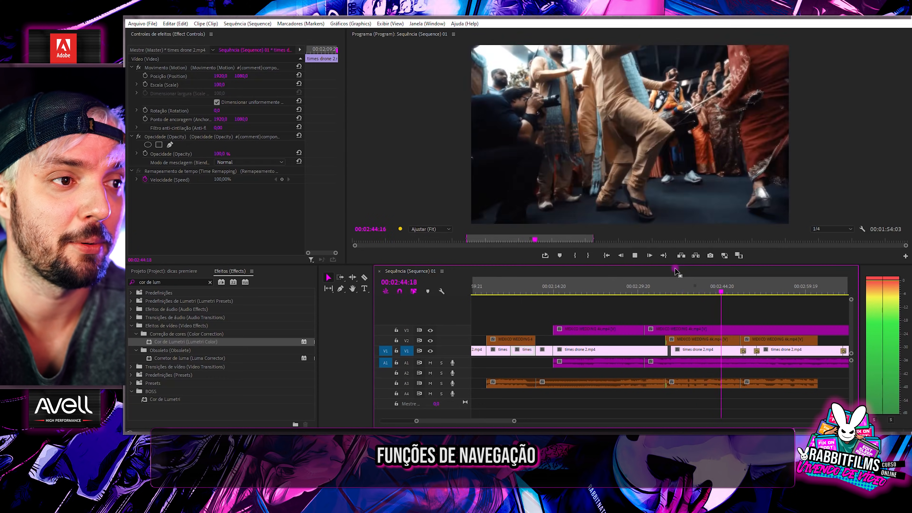
Play the sequence in reverse, speed the reverse playback up, stop it, play forward from 00:01:44:00 and stop
key(j)
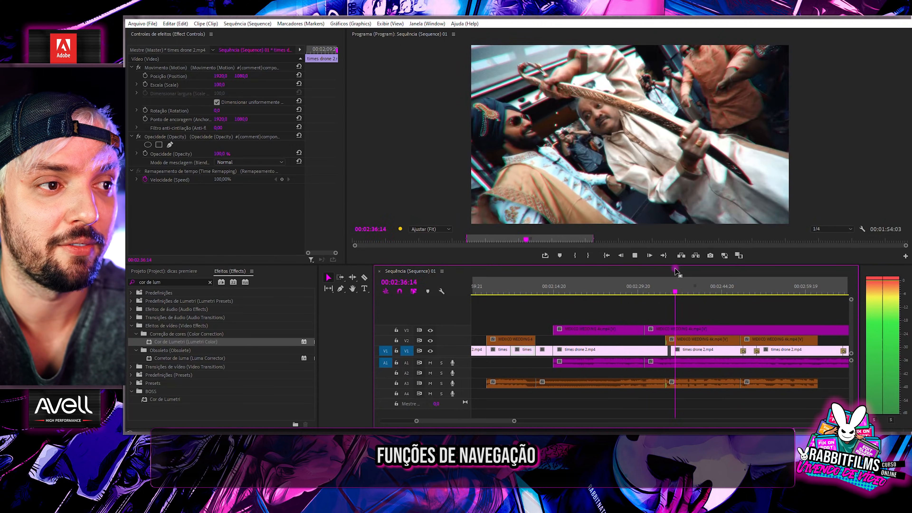
key(j)
key(j)
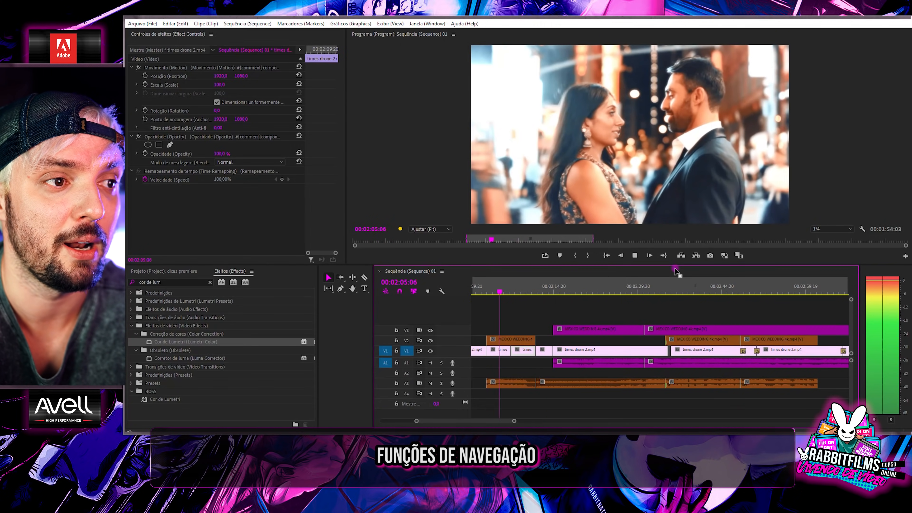
key(k)
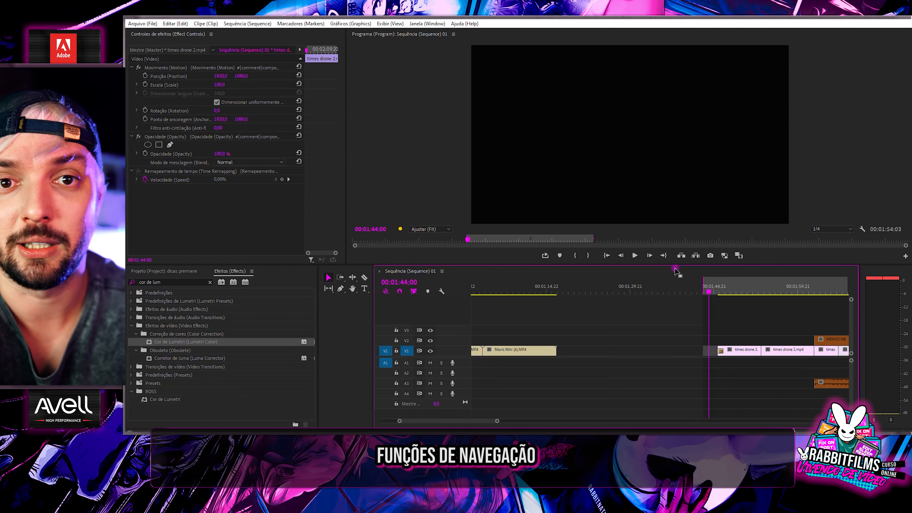
key(space)
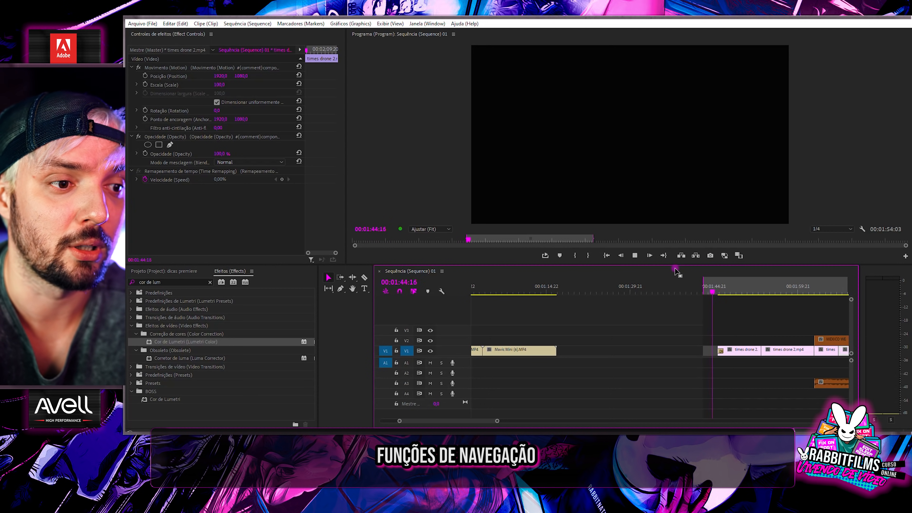
key(space)
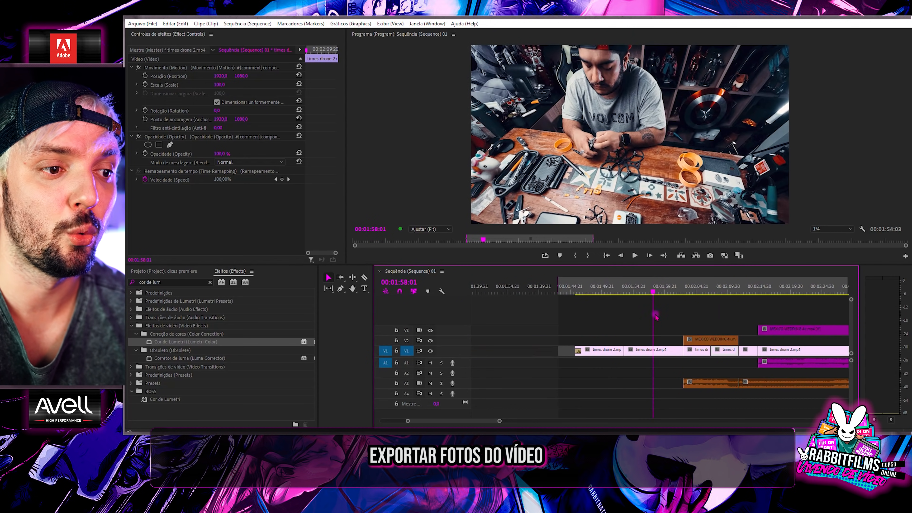
Export the time-lapse frame at 00:01:59:14 as a JPEG to the Desktop, and open and cancel a second frame export
key(equal)
key(space)
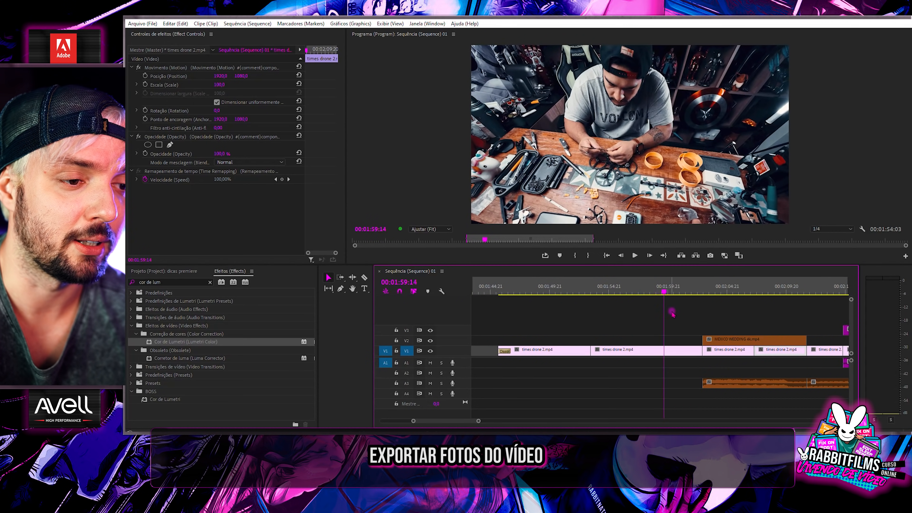
click(679, 322)
click(681, 350)
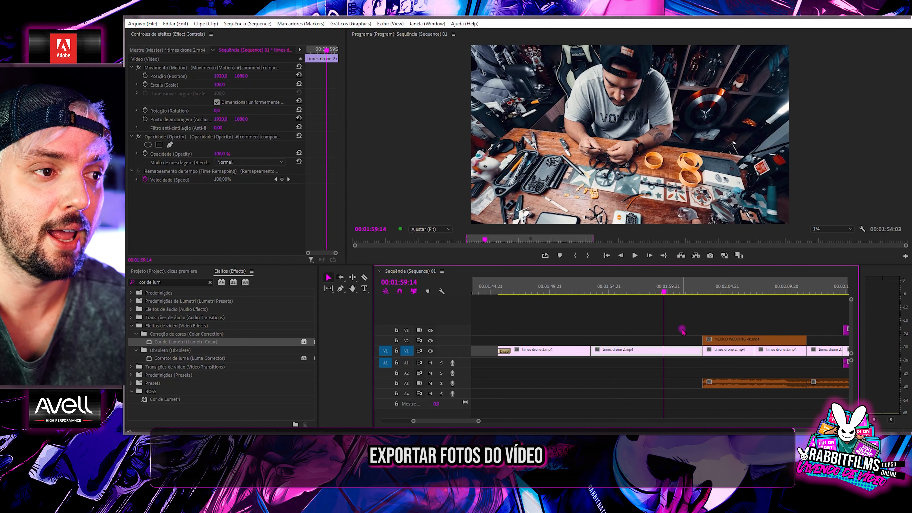
key(ctrl+shift+e)
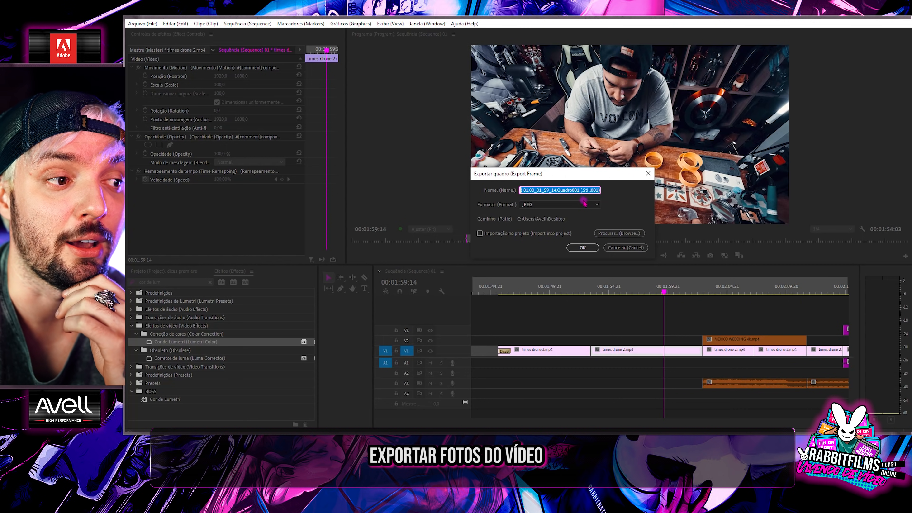
click(548, 205)
click(615, 209)
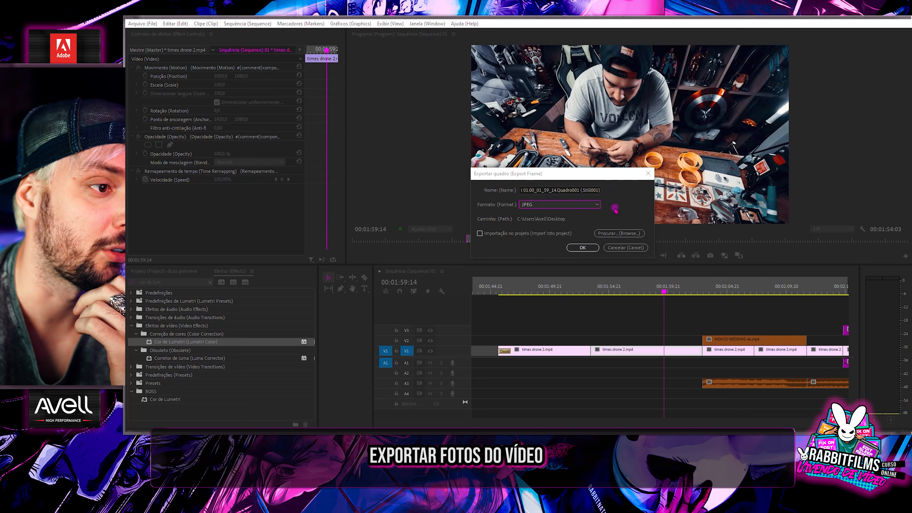
click(584, 250)
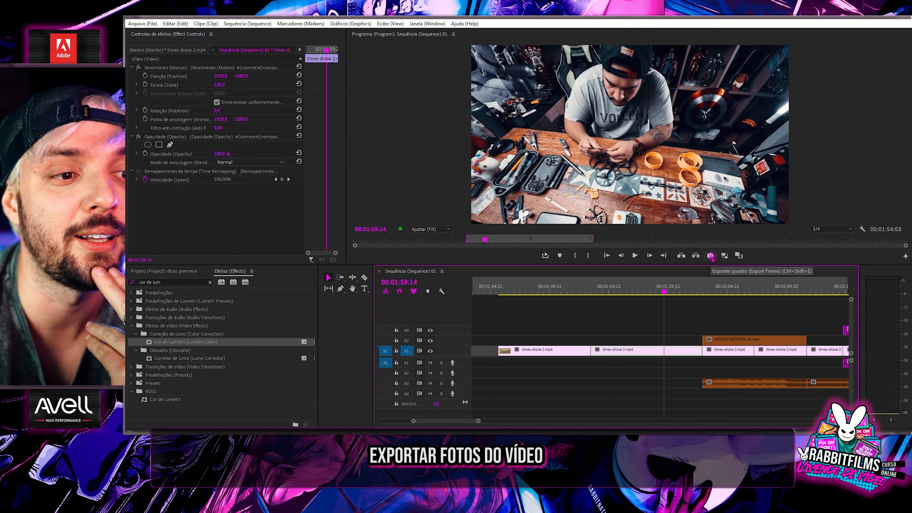
click(710, 255)
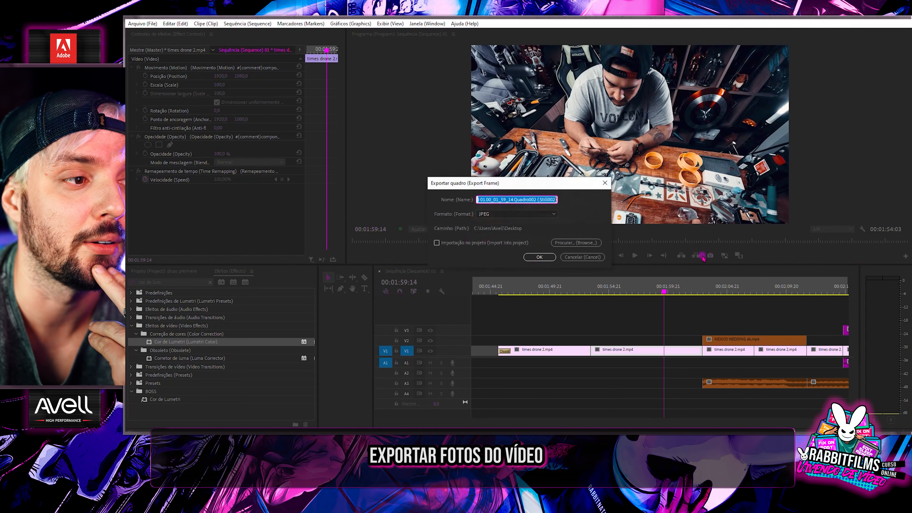
click(583, 257)
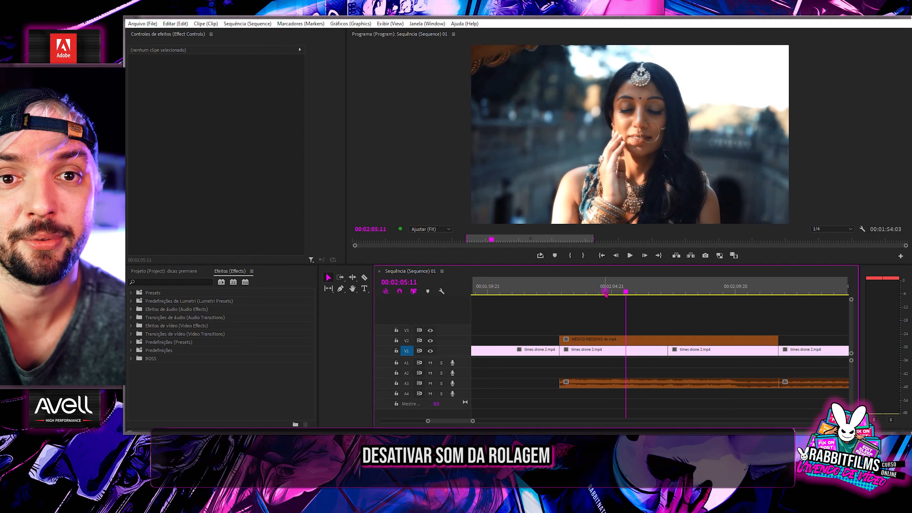
Scrub the playhead back and forth over the first orange clip, play a short stretch, and return to 00:02:05:11
drag(605, 292, 630, 293)
click(598, 294)
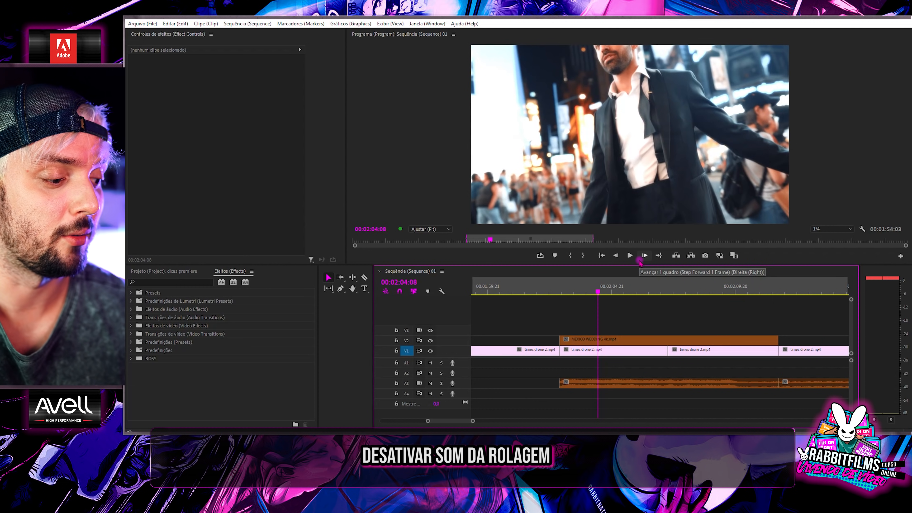
drag(601, 293, 632, 290)
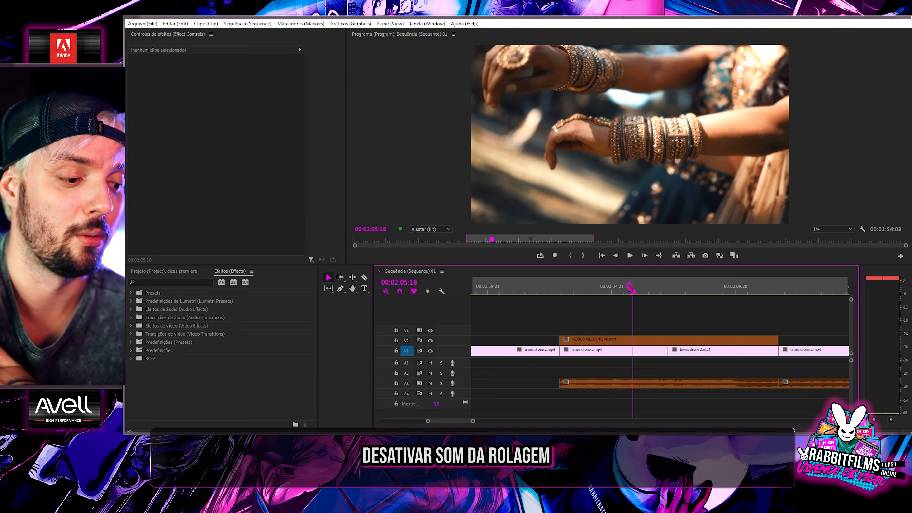
key(space)
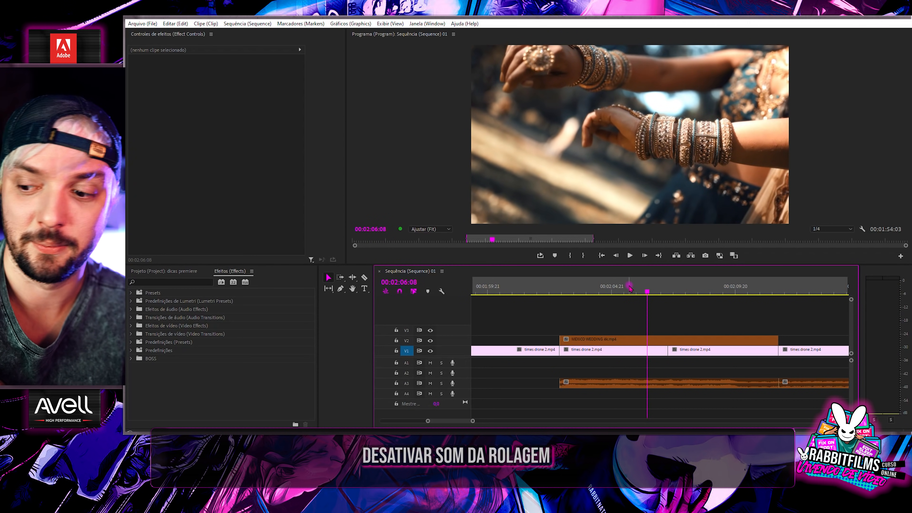
click(626, 286)
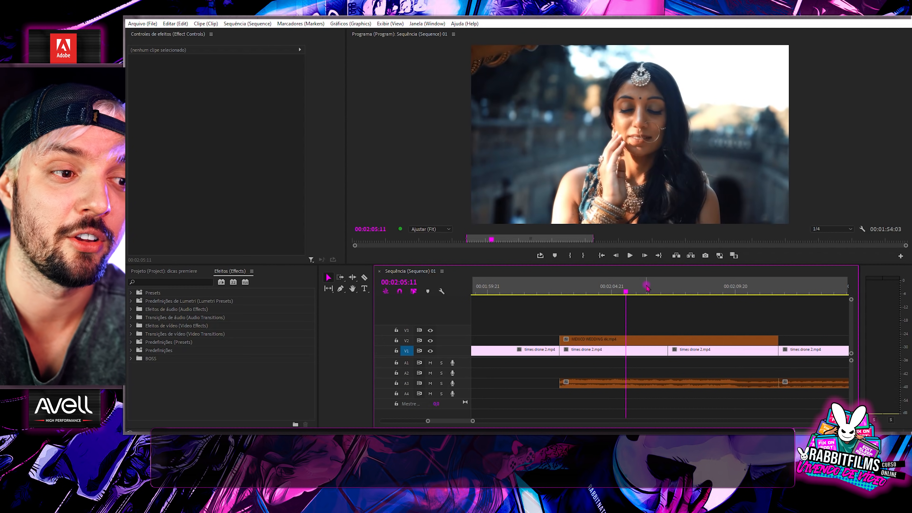
Cut the V1 time-lapse clip shortly before the first orange clip, and cut all tracks near the end of that orange clip
scroll(666, 323, down, 4)
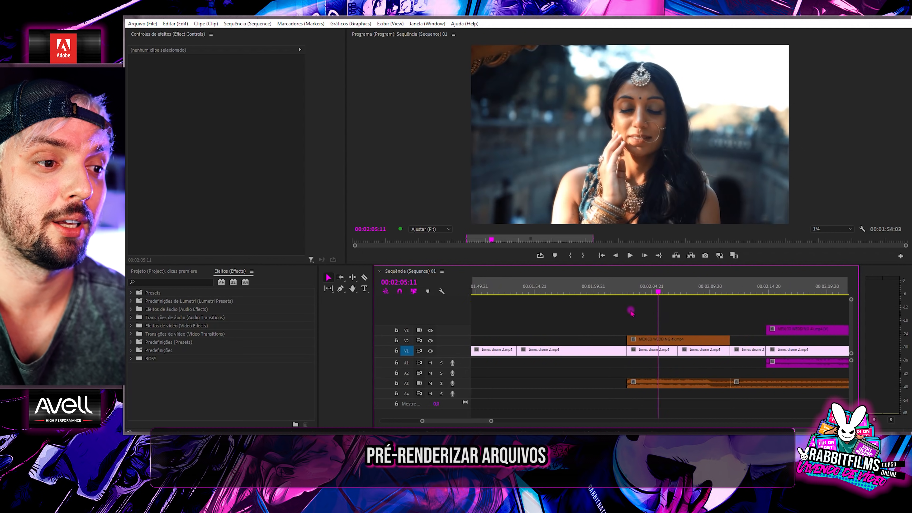
scroll(626, 310, up, 1)
key(c)
click(586, 350)
shift+click(711, 343)
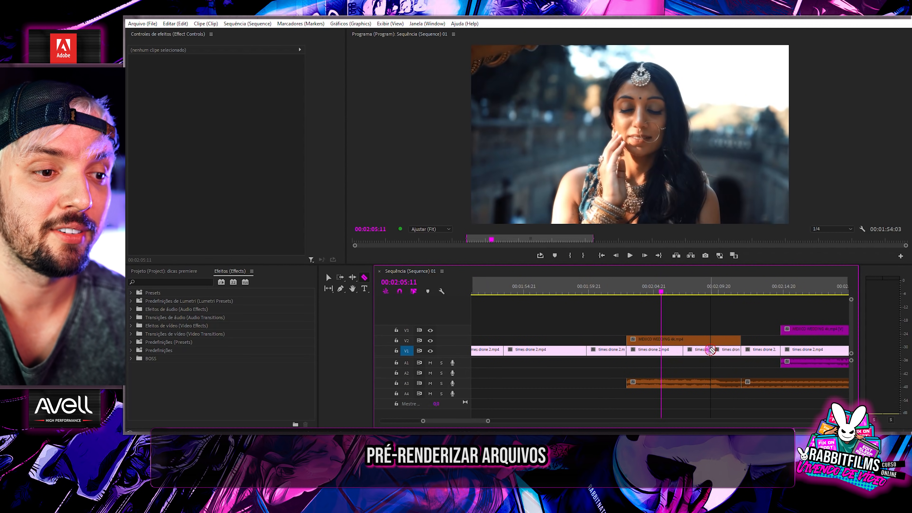
Mark an in point at the first new cut and an out point at 00:02:09:16
key(v)
scroll(632, 307, up, 3)
scroll(632, 307, down, 2)
drag(572, 291, 714, 289)
key(i)
key(o)
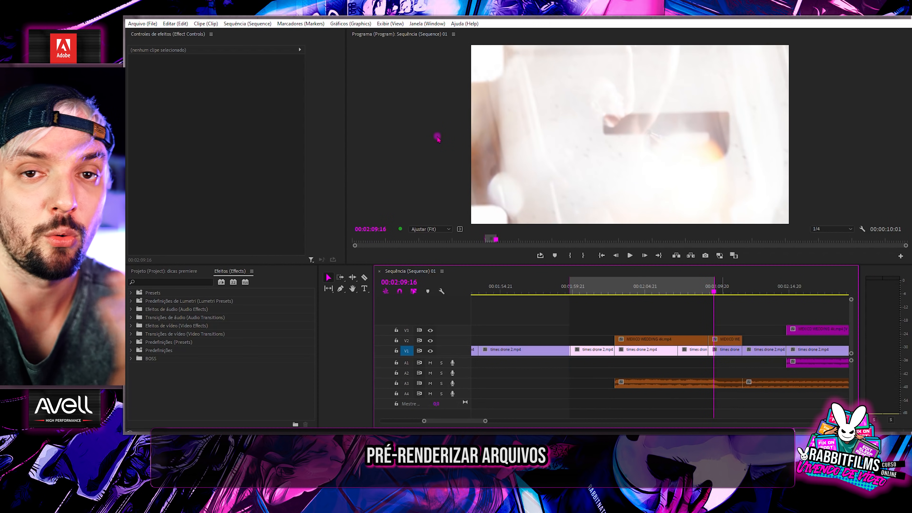
Pre-render the marked range of the sequence with Render In to Out
scroll(649, 351, up, 3)
scroll(626, 325, down, 3)
click(565, 292)
mouse_move(566, 292)
mouse_down()
mouse_move(665, 290)
mouse_move(576, 290)
mouse_up()
click(588, 338)
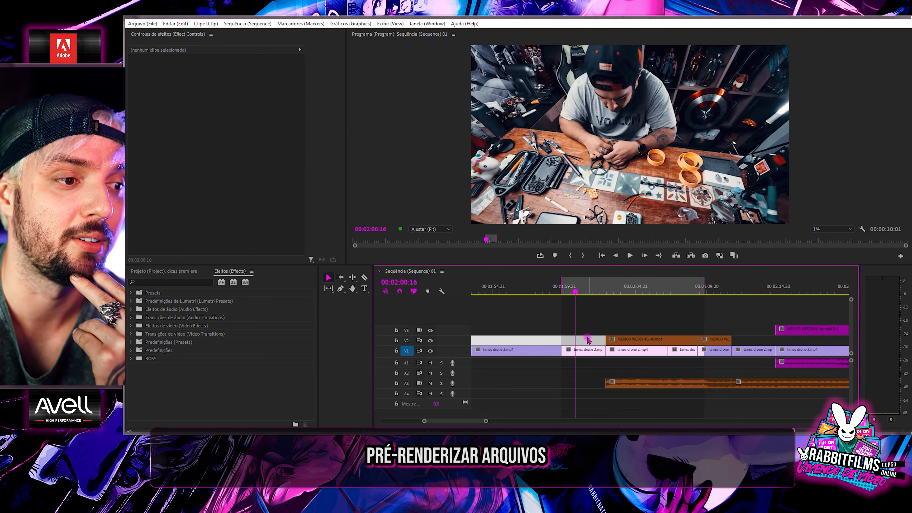
click(248, 23)
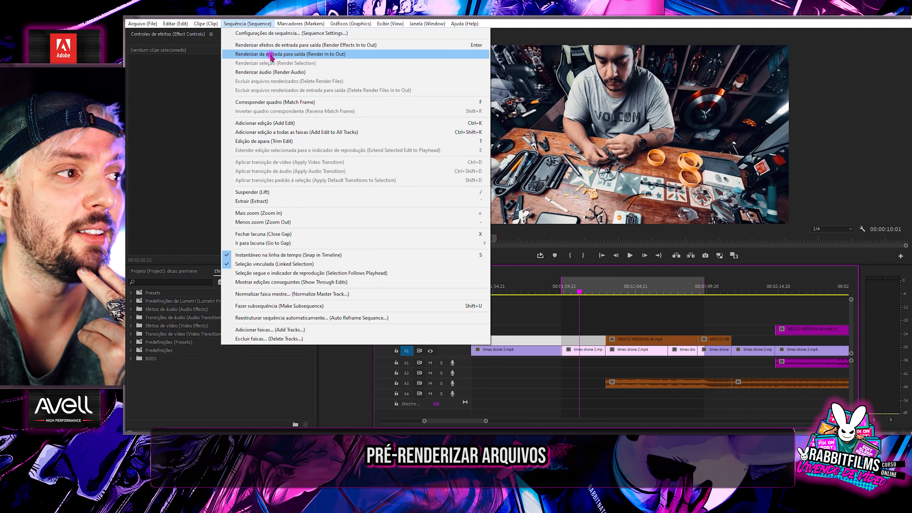
click(330, 59)
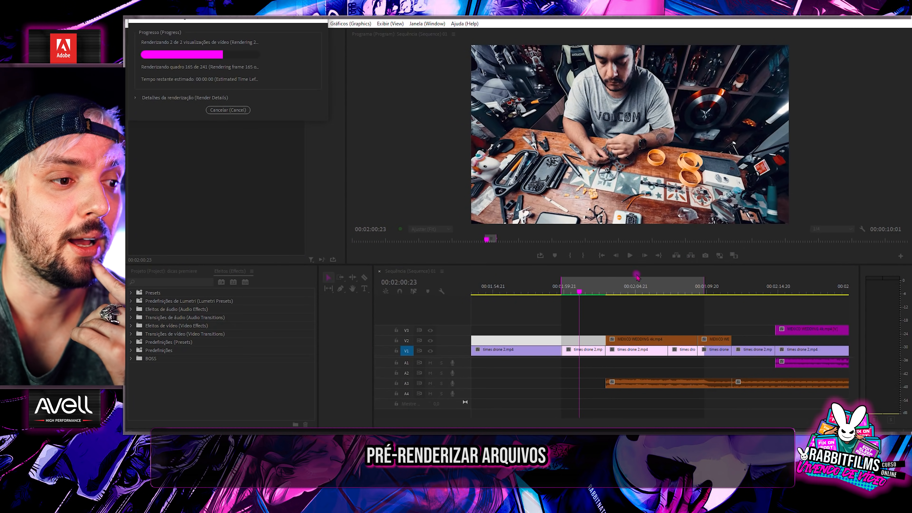
Enlarge the scale of the short time-lapse clip just before the first orange clip in the rendered range
click(580, 290)
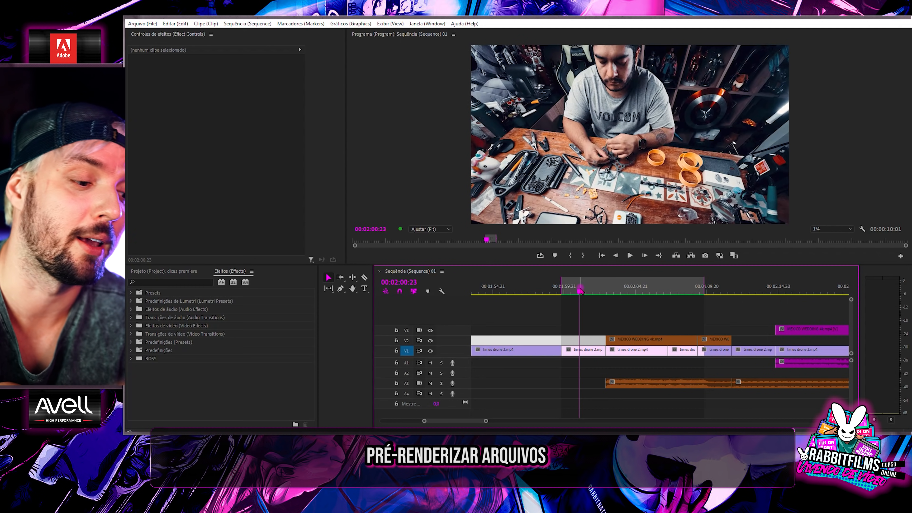
click(567, 291)
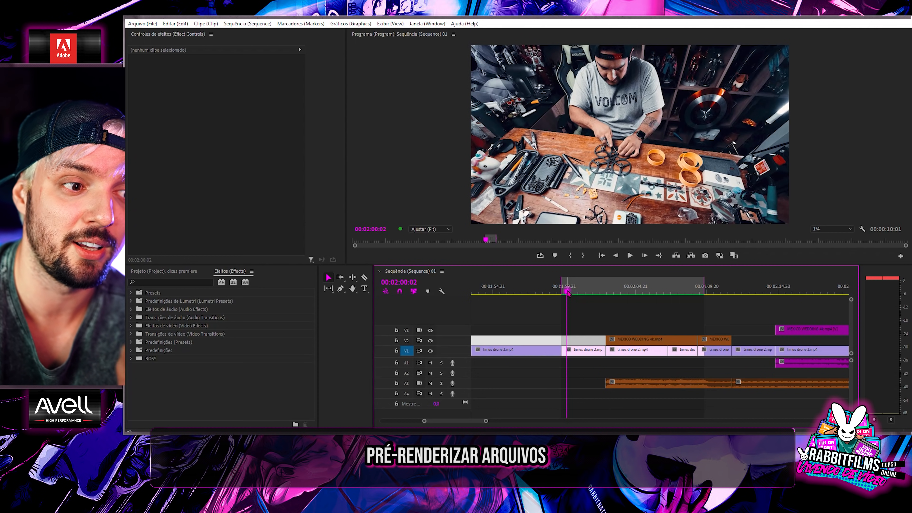
click(586, 351)
click(581, 291)
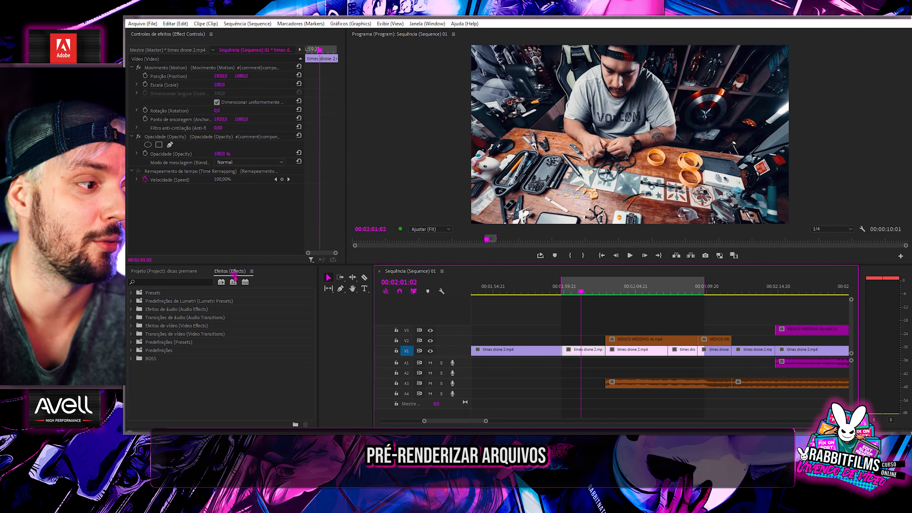
drag(220, 86, 289, 88)
click(588, 340)
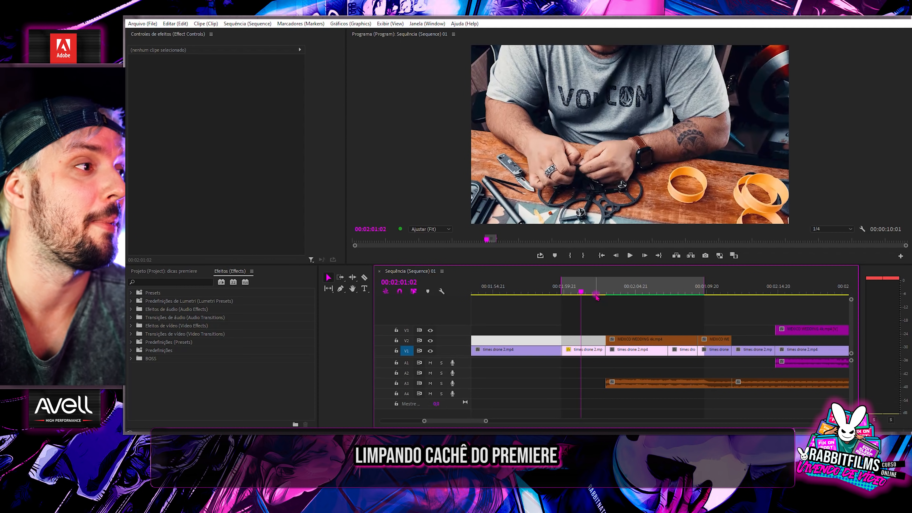
Delete the unused media cache files through the Media Cache preferences, and close the preferences
click(173, 24)
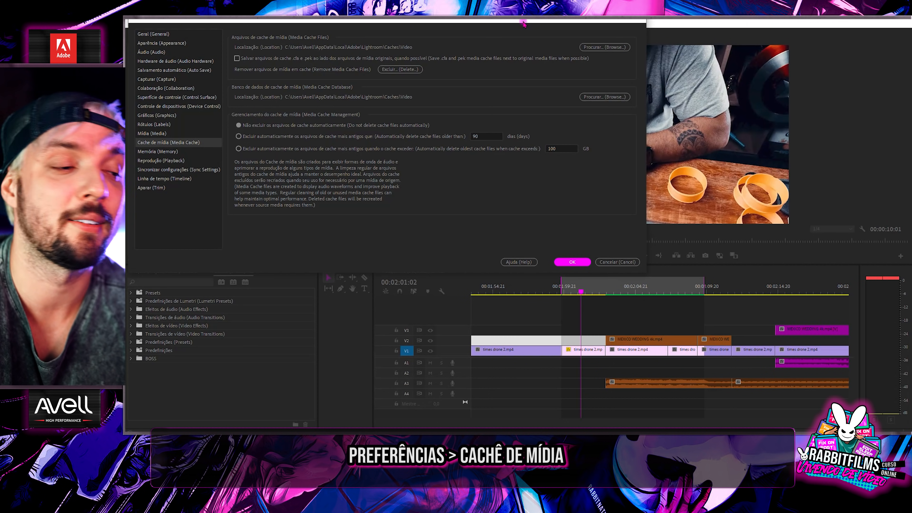
drag(523, 24, 533, 38)
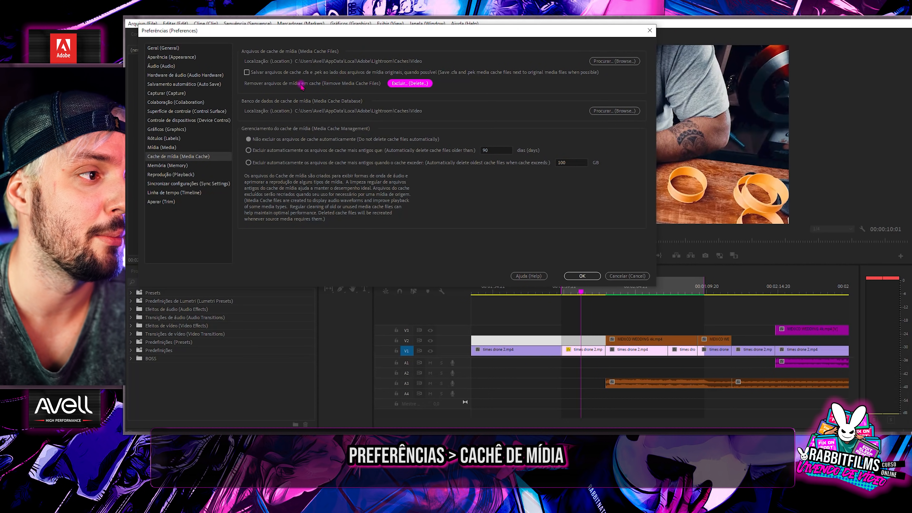
click(408, 84)
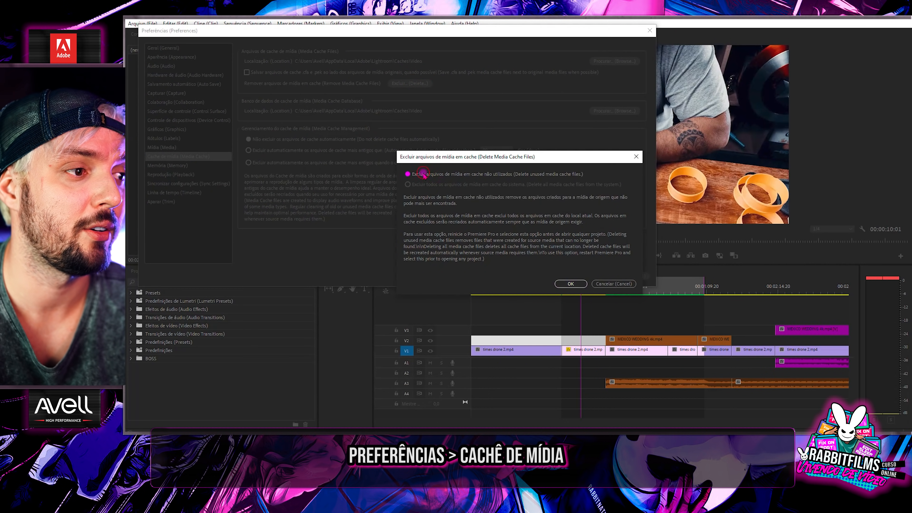
click(571, 284)
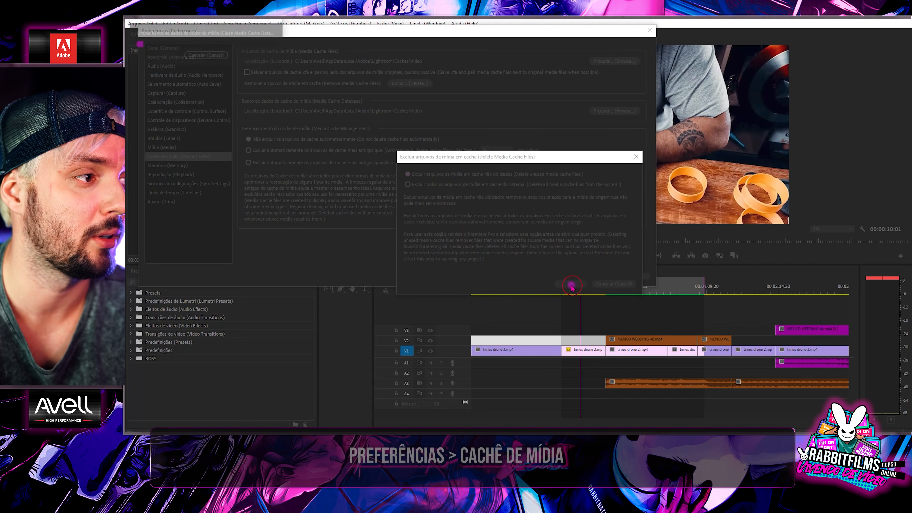
click(617, 276)
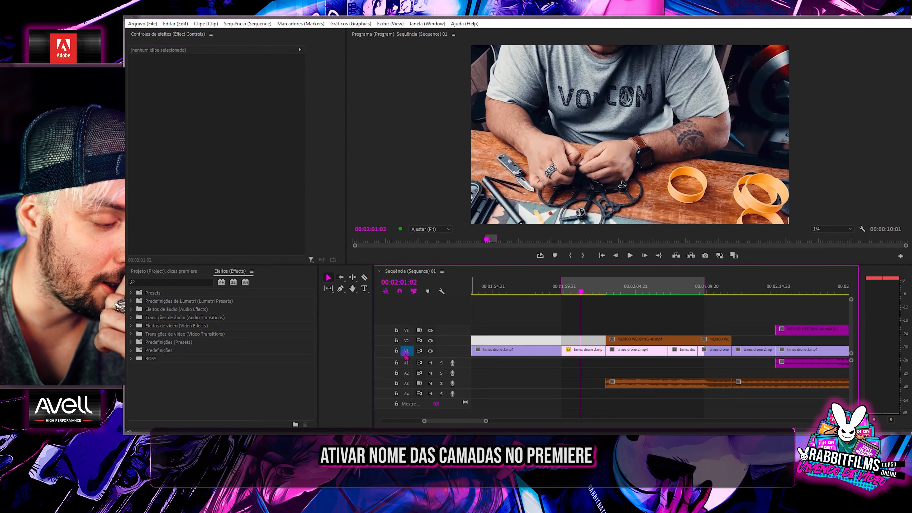
Target tracks V1–V3 and A1–A3, and add the track name field to the video track headers with the button editor
mouse_move(408, 355)
mouse_down()
mouse_move(407, 334)
mouse_move(408, 385)
mouse_up()
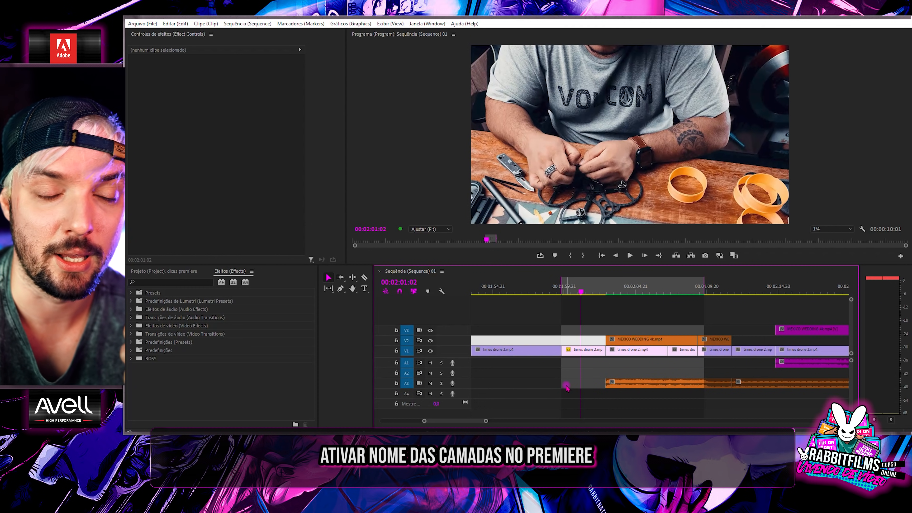
right_click(444, 352)
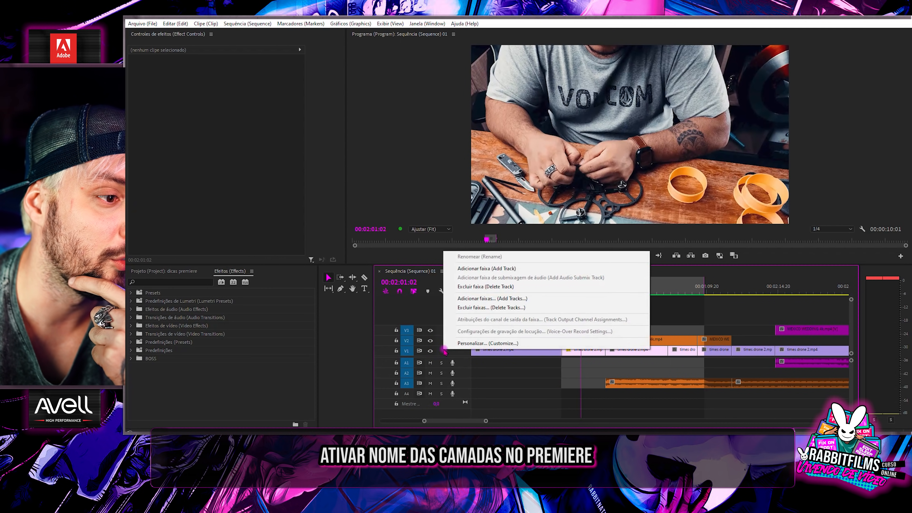
click(479, 344)
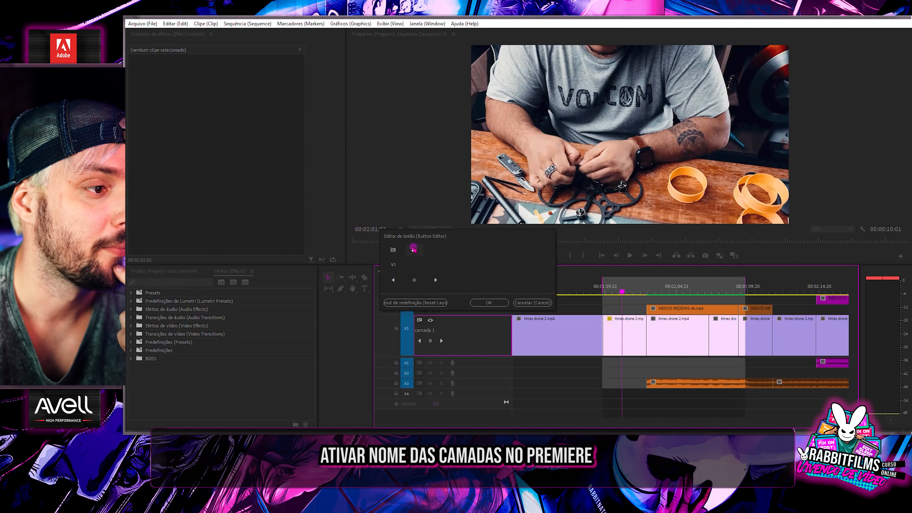
drag(393, 267, 434, 323)
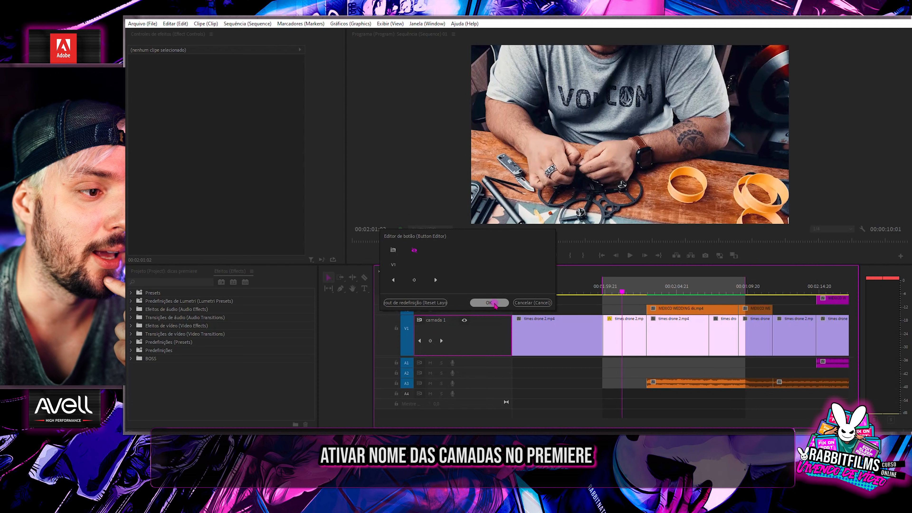
click(495, 303)
Rename the V1 track as "camda da cerimonia" and widen the track headers to fit the full name
click(485, 287)
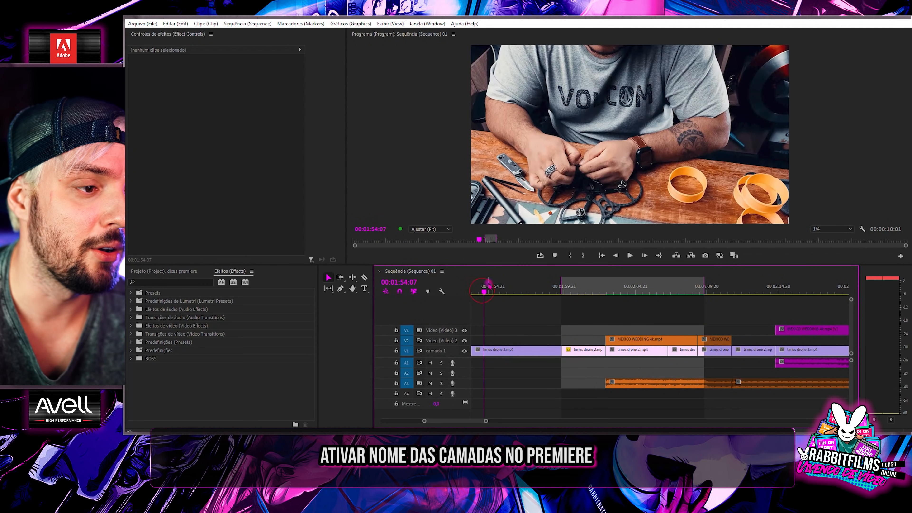
click(569, 290)
scroll(538, 312, up, 3)
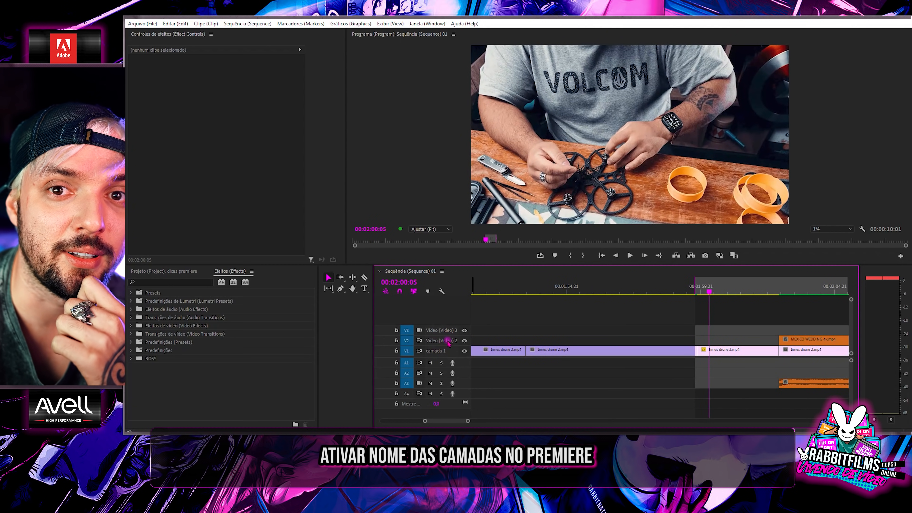
right_click(438, 352)
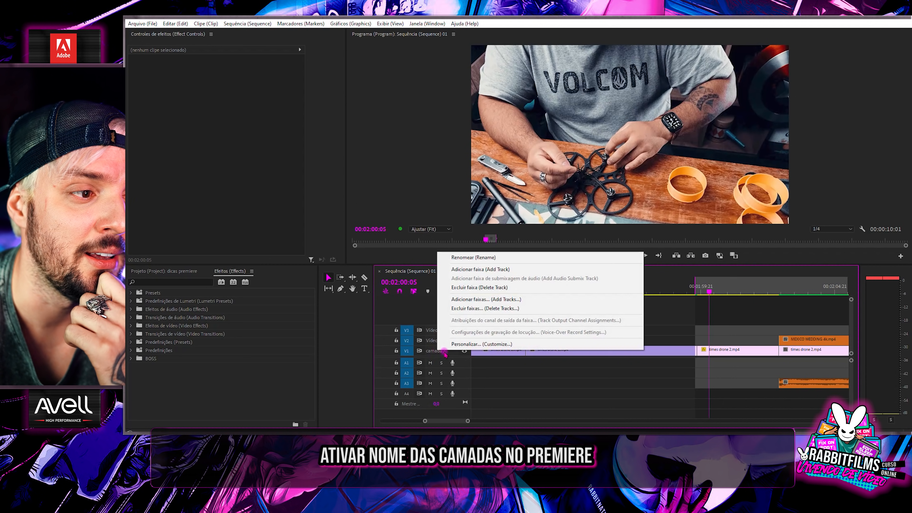
click(468, 258)
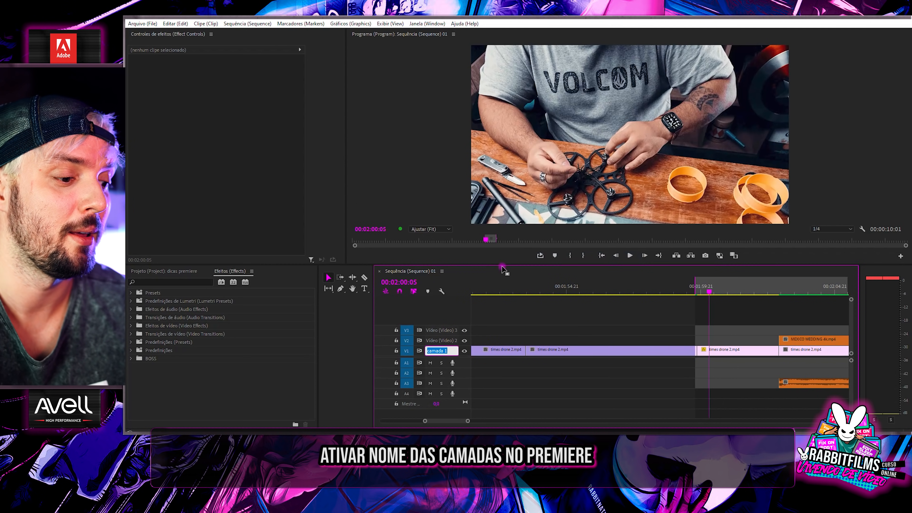
text(camda )
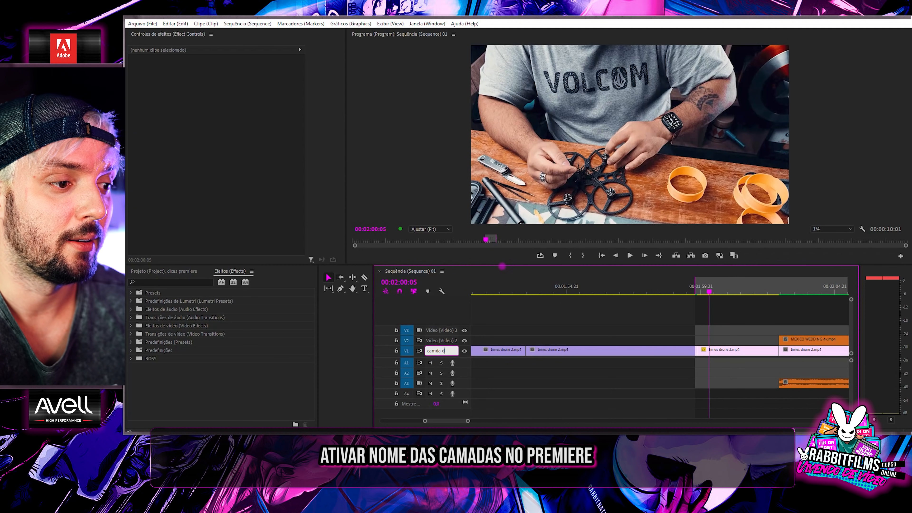
text(da cerimonia)
key(Return)
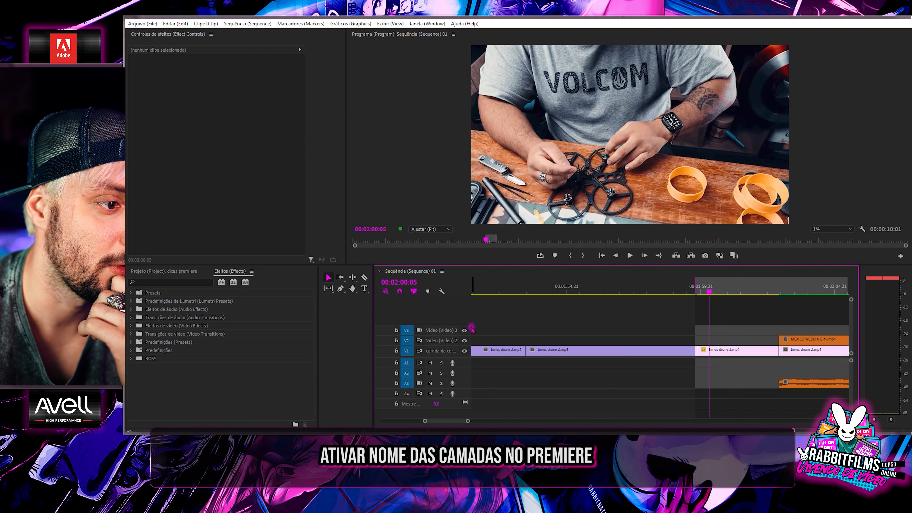
drag(471, 330, 500, 327)
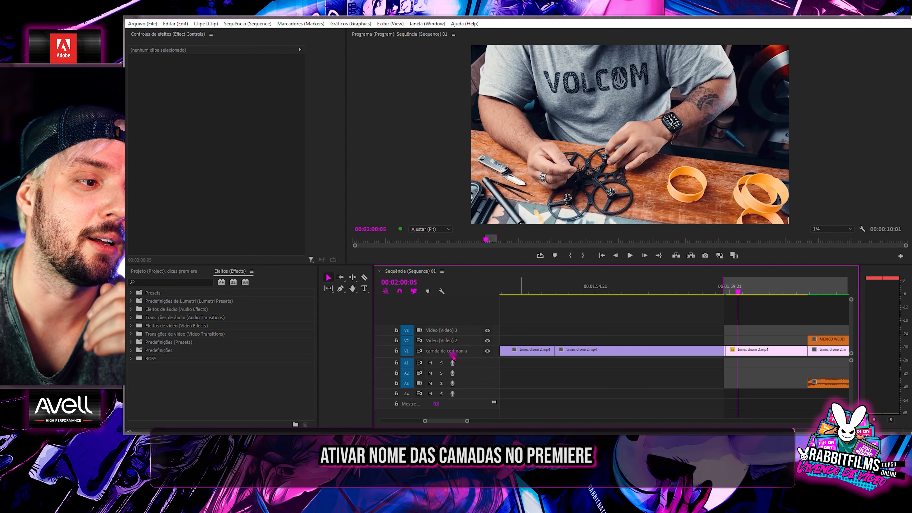
click(447, 341)
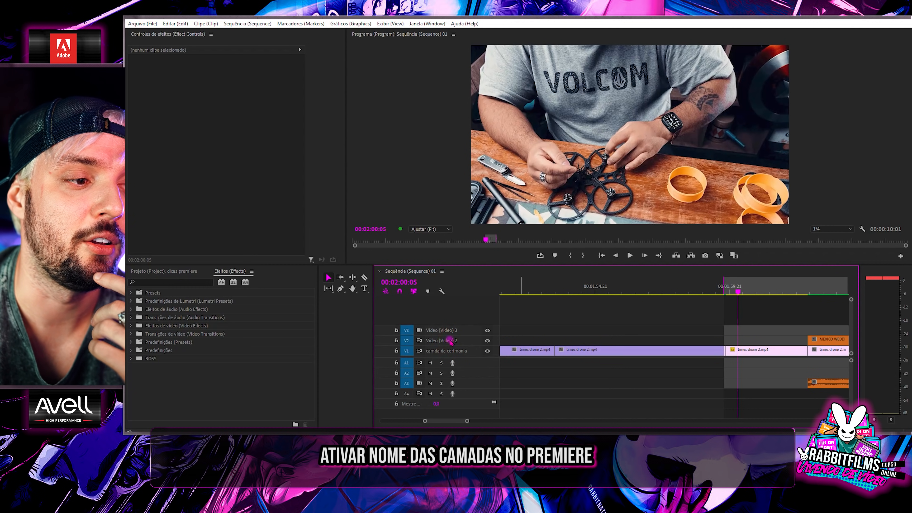
click(450, 329)
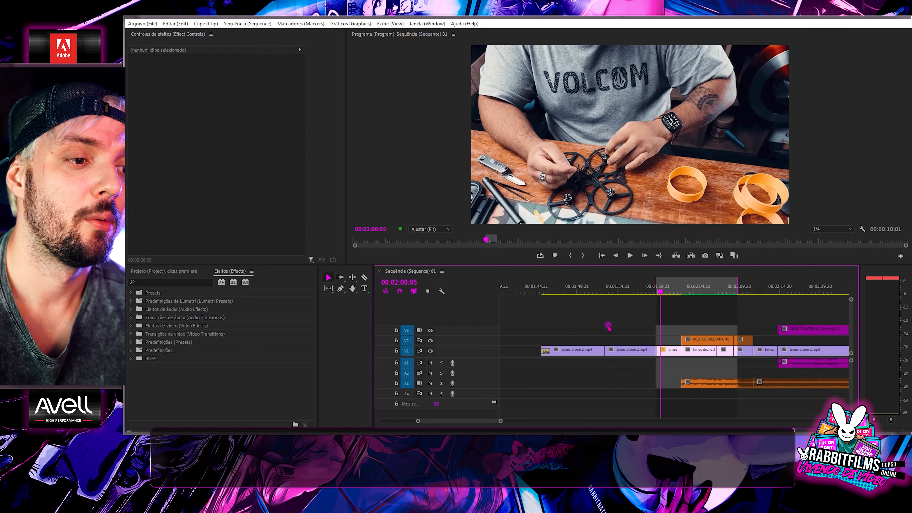
Scrub the scale of the short V1 time-lapse clip at 00:02:12:03 to 139, and move the playhead to 00:02:13:05
scroll(611, 326, down, 2)
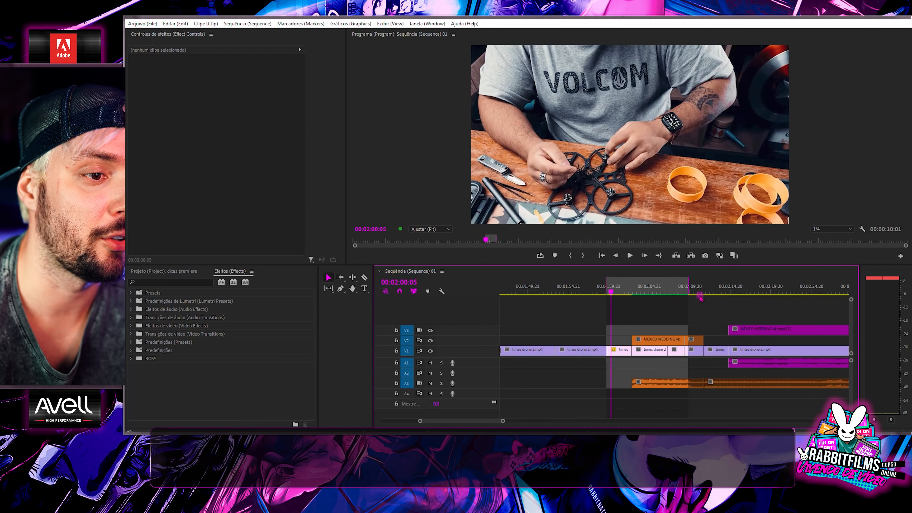
click(707, 291)
click(717, 352)
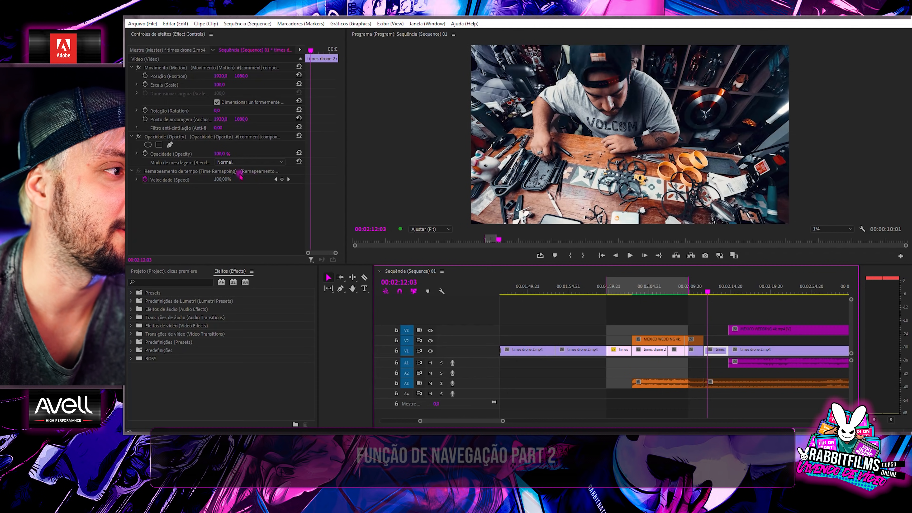
drag(216, 85, 247, 54)
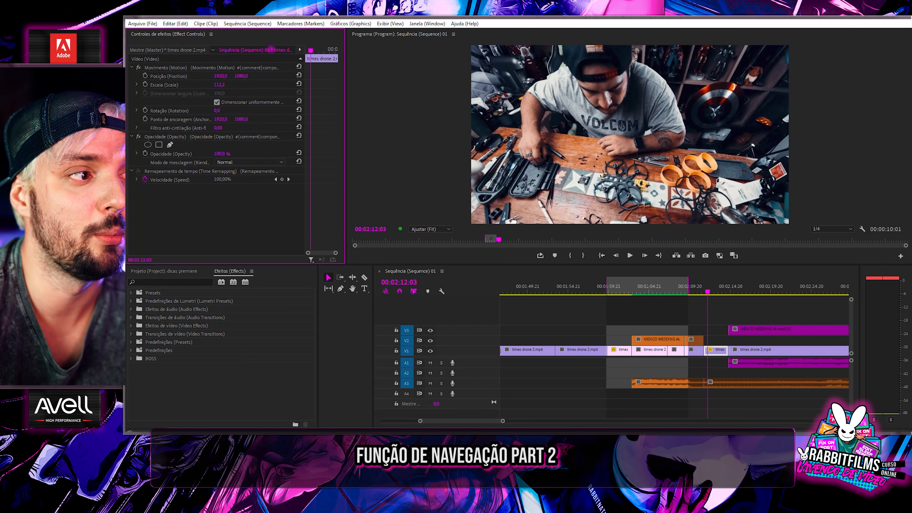
drag(272, 49, 177, 28)
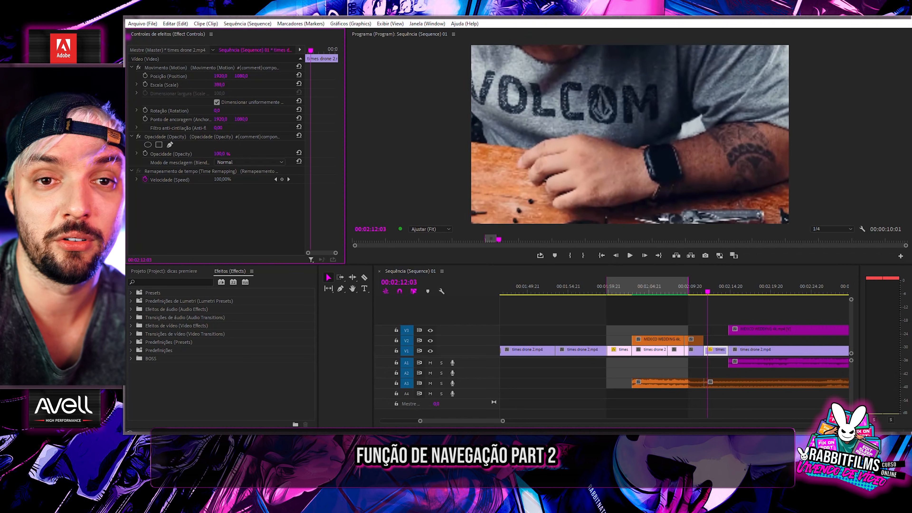
mouse_move(194, 96)
mouse_down()
mouse_move(256, 84)
mouse_move(220, 77)
mouse_move(244, 82)
mouse_move(159, 85)
mouse_move(193, 85)
mouse_up()
click(717, 291)
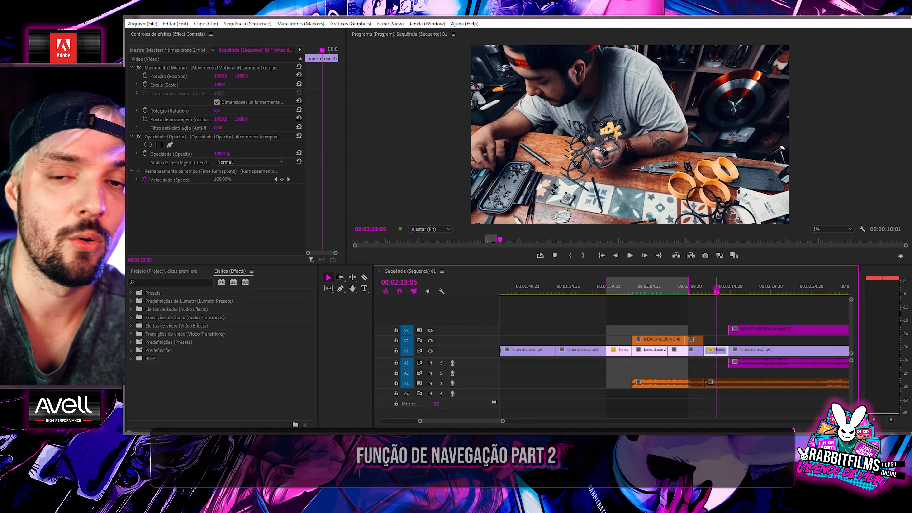
Enable Show Duplicate Frame Markers in the timeline display settings
scroll(658, 320, down, 2)
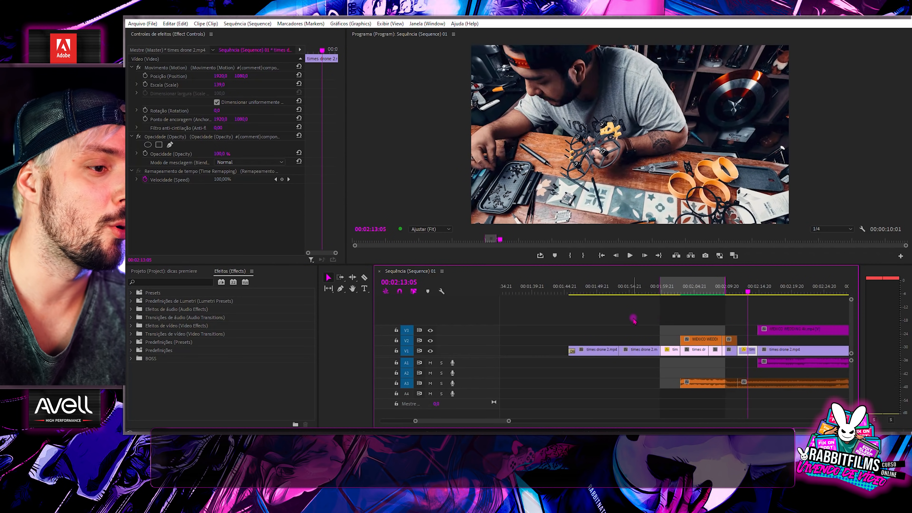
scroll(615, 315, up, 2)
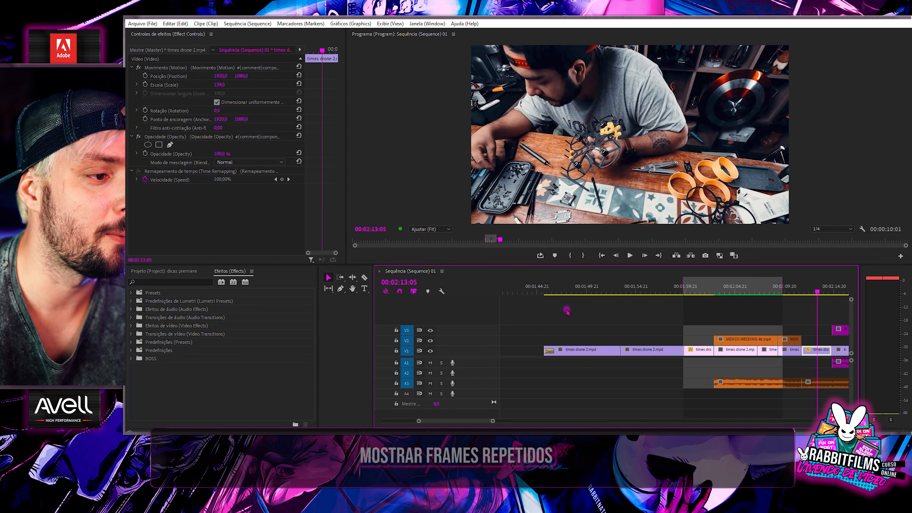
click(444, 295)
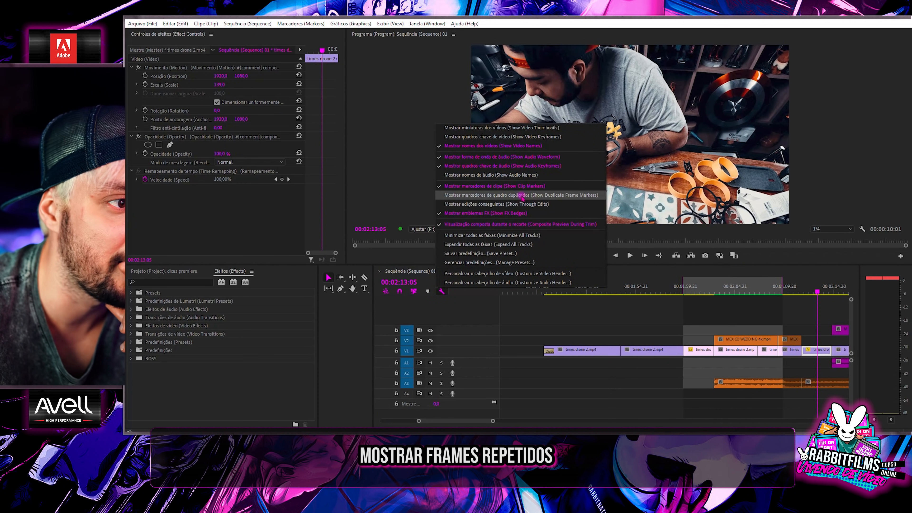
click(555, 196)
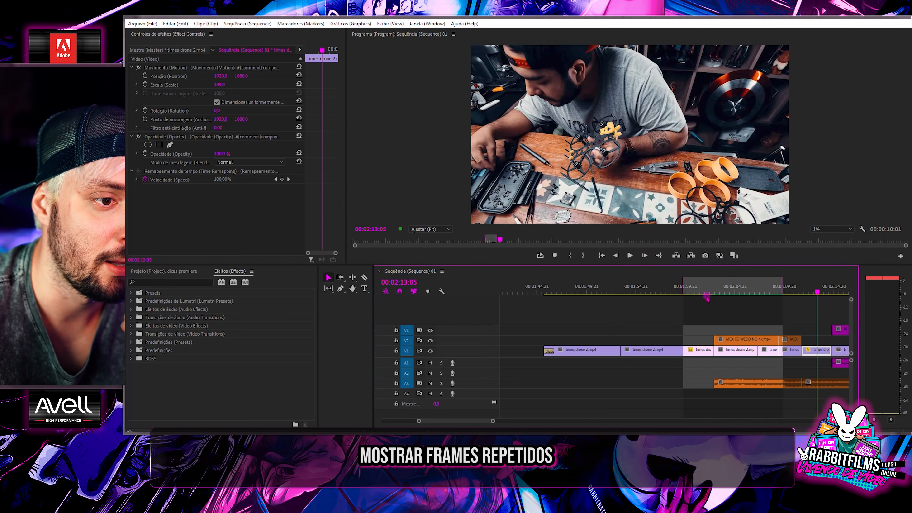
Copy the selected short time-lapse clip and paste it on V1 in the empty area well after the last clip
click(704, 292)
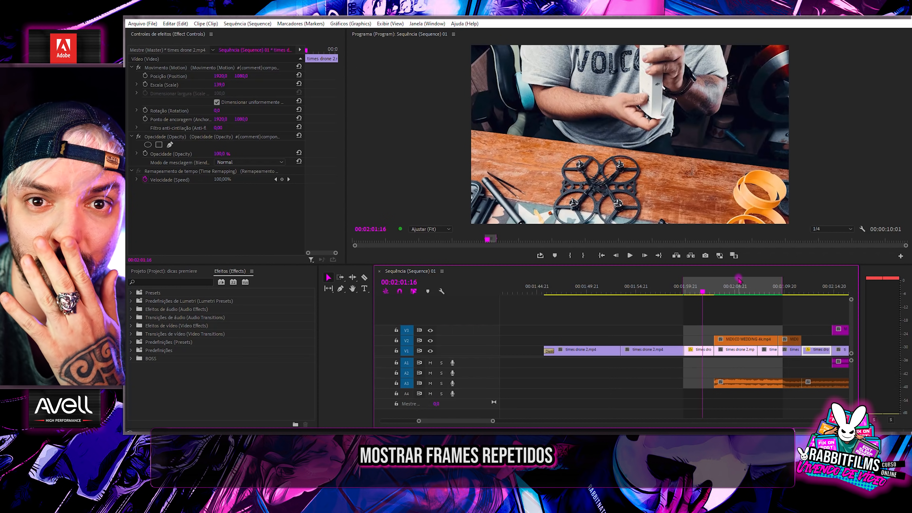
scroll(678, 308, down, 2)
scroll(653, 315, up, 1)
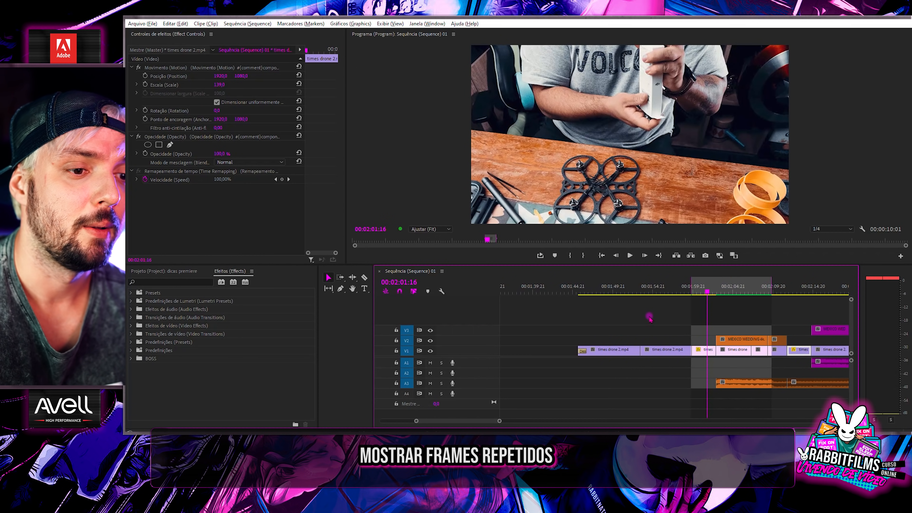
key(alt)
click(793, 291)
scroll(750, 310, down, 5)
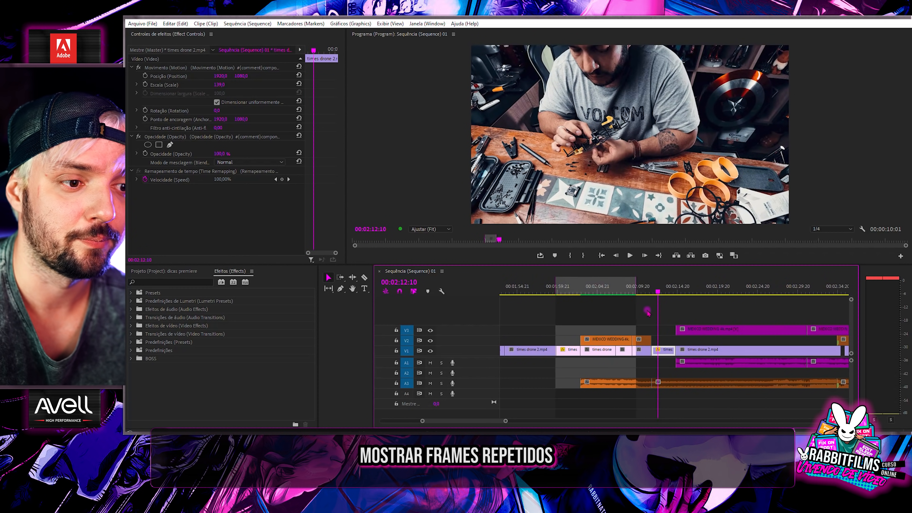
key(ctrl+c)
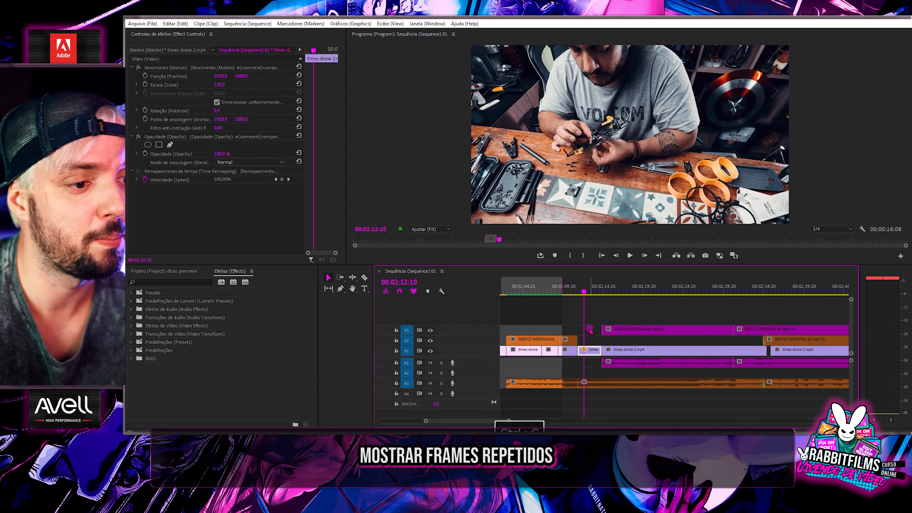
scroll(592, 325, down, 2)
scroll(576, 325, down, 3)
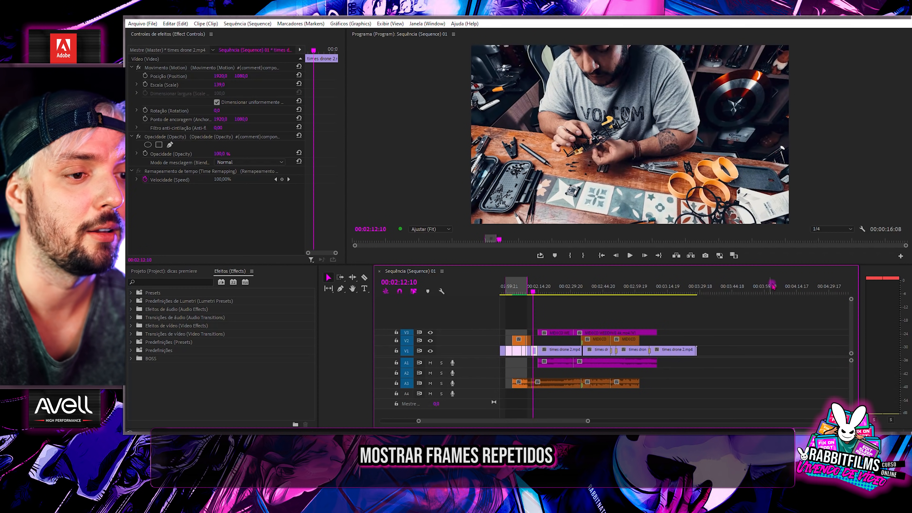
click(787, 287)
key(ctrl+v)
Compare the original short clip around 00:02:13:12 with its pasted copy near 00:04:10:19, checking both for duplicate frame markers
click(535, 289)
scroll(534, 305, up, 6)
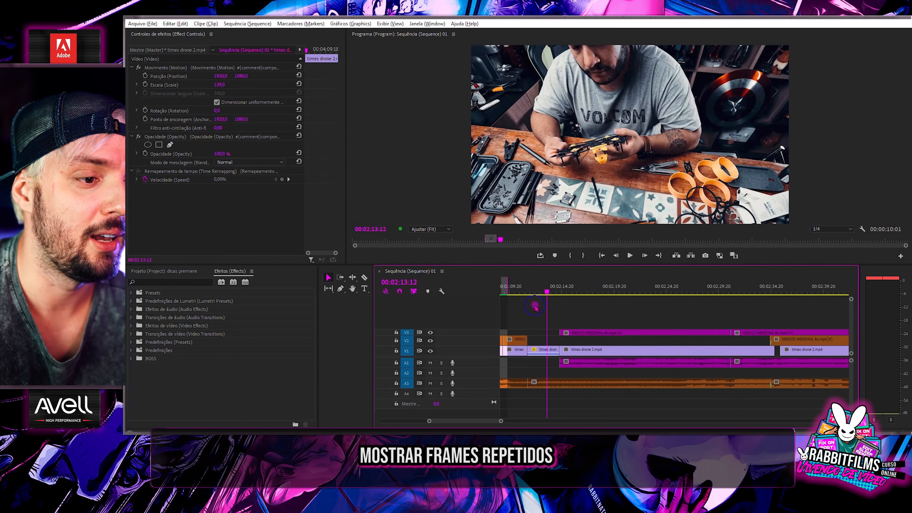
click(543, 354)
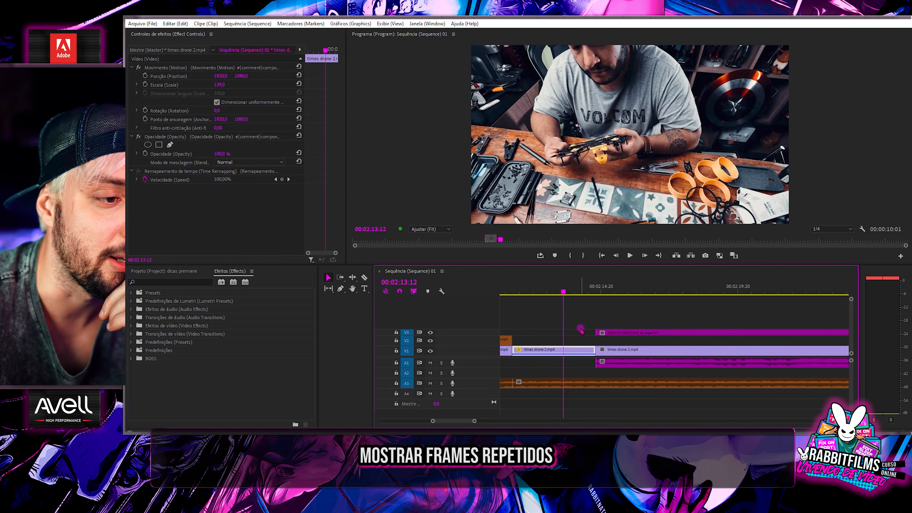
scroll(581, 331, down, 5)
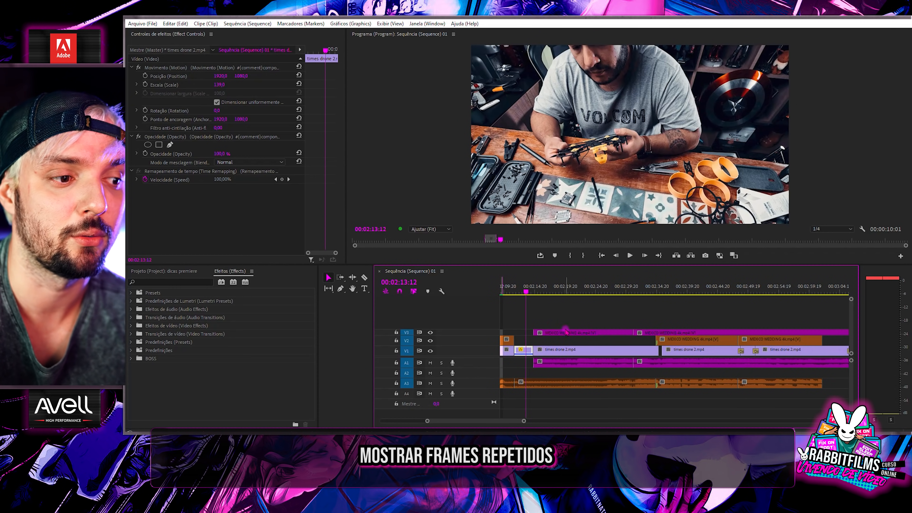
scroll(538, 319, down, 2)
scroll(537, 318, down, 2)
click(749, 292)
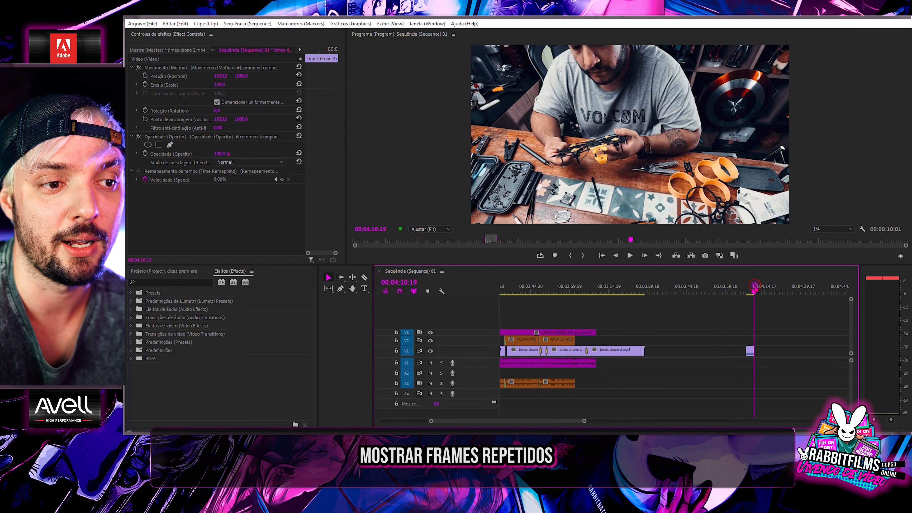
scroll(762, 320, up, 3)
scroll(759, 330, down, 5)
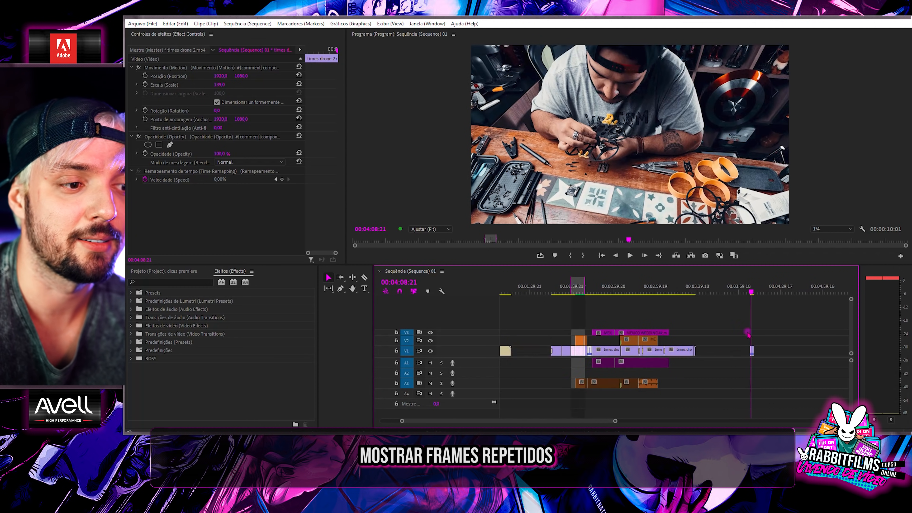
Add the MEXICO WEDDING clip from the project bin to V1 and A1, after the pasted time-lapse clip
click(181, 272)
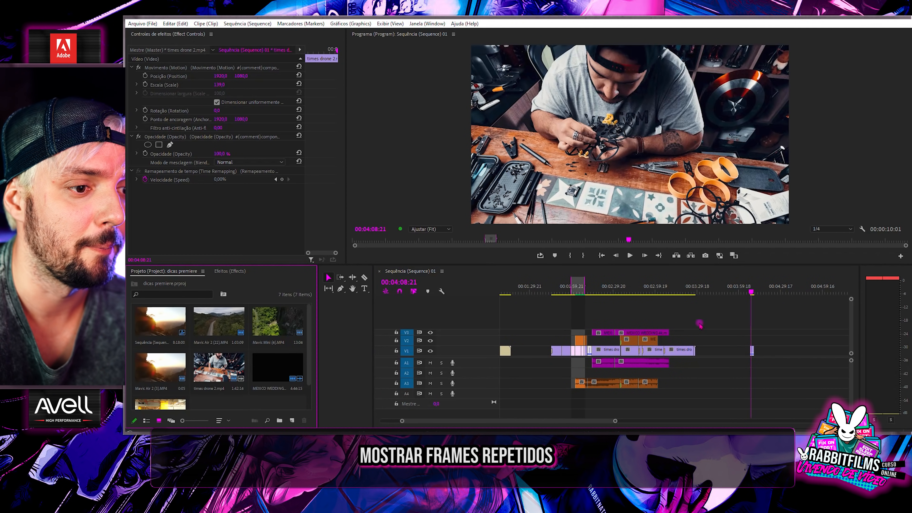
scroll(278, 376, down, 1)
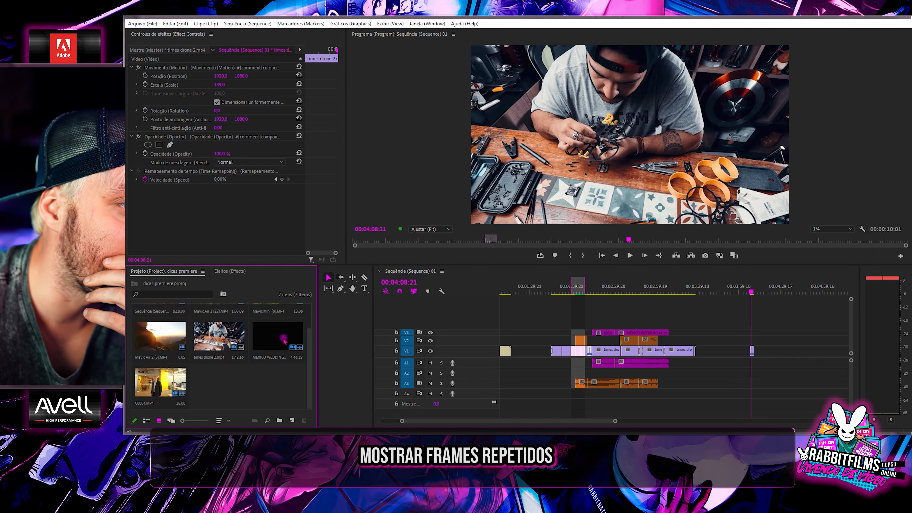
drag(278, 336, 785, 350)
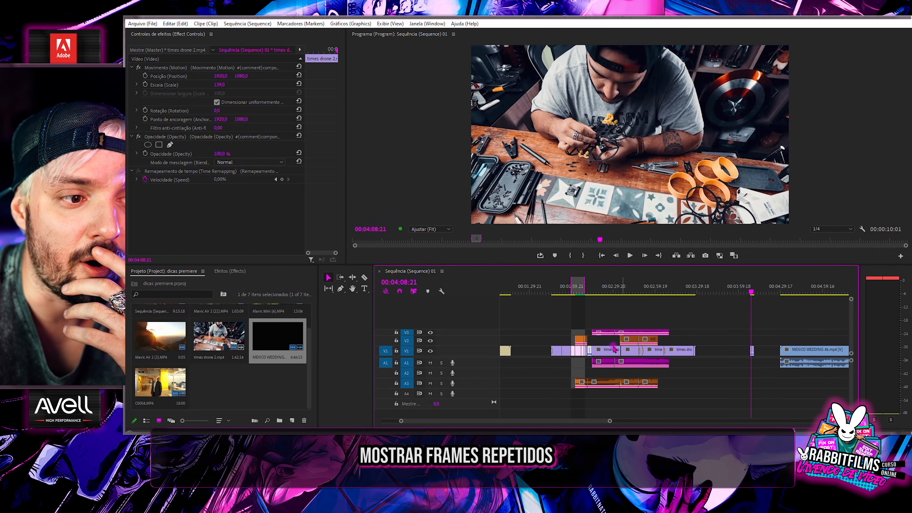
Compare the MEXICO WEDDING clip on V3 around 00:03:05:02 with its newly added copy, checking for duplicate frame markers
click(634, 334)
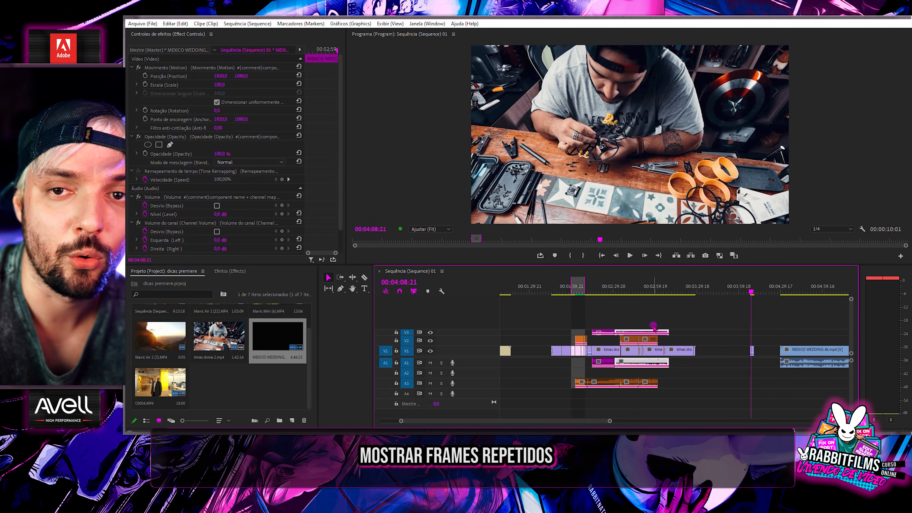
click(663, 292)
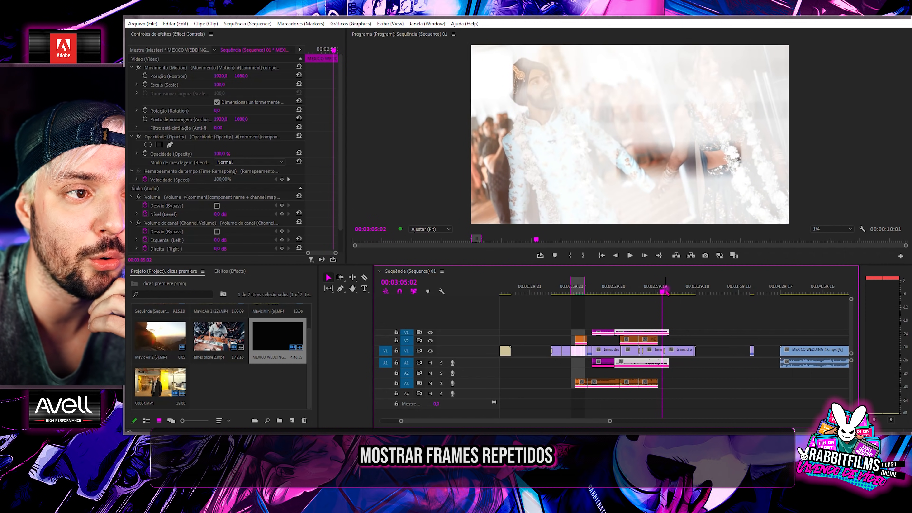
scroll(771, 333, right, 5)
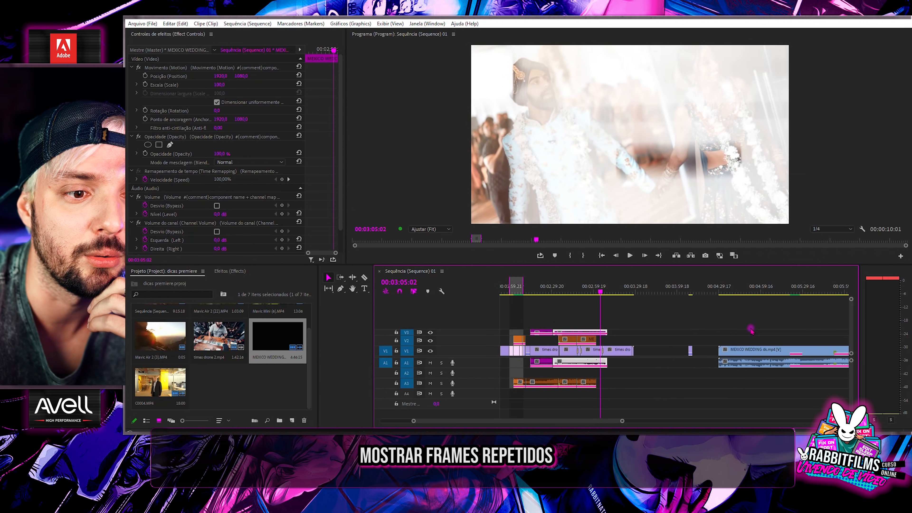
scroll(732, 331, down, 3)
scroll(753, 354, right, 5)
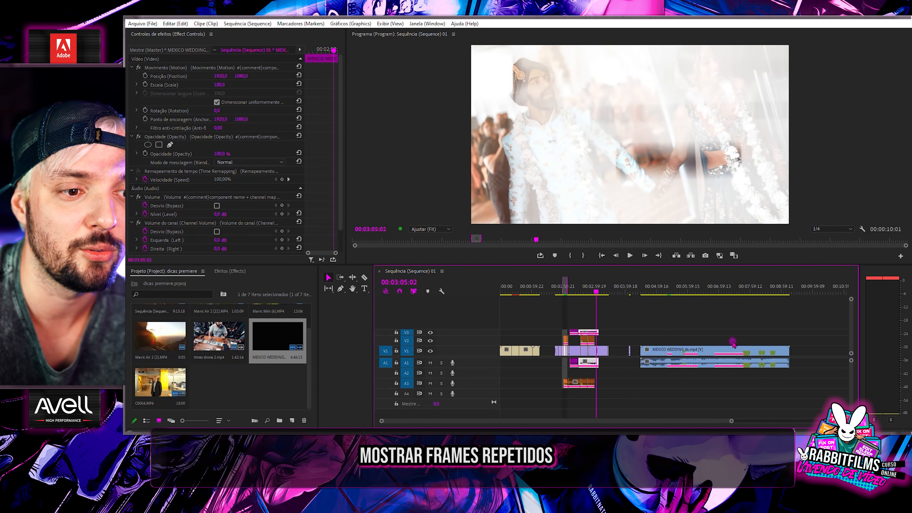
scroll(688, 339, down, 2)
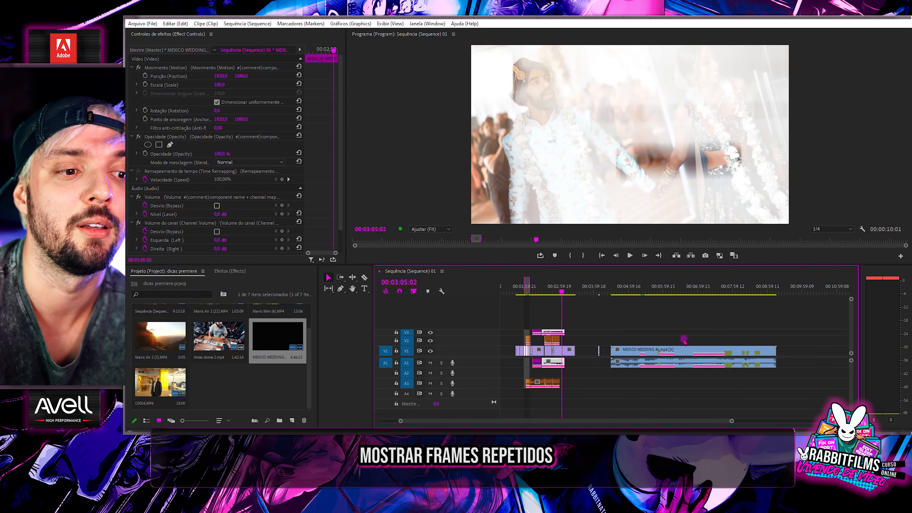
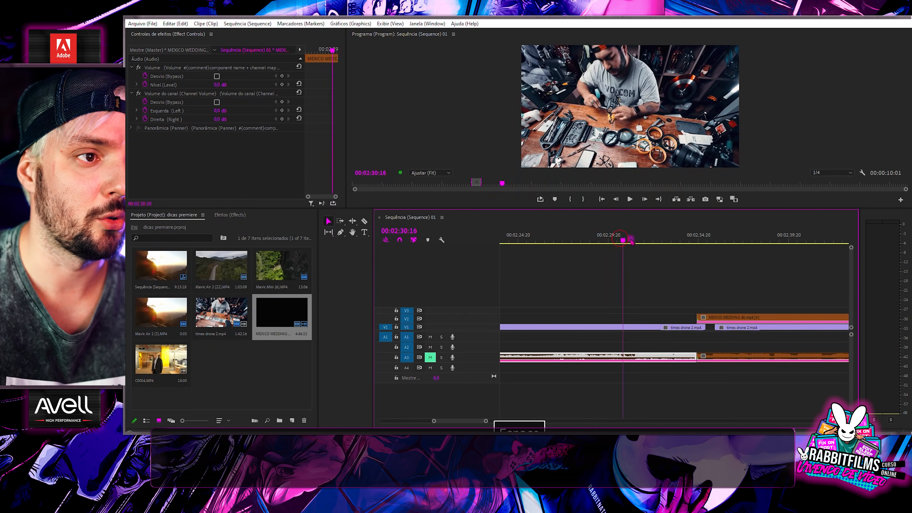
Cut times drone 2.mp4 on V1 at about 00:02:31, before the gap, and place the playhead at 00:02:33:06 over the short segment
scroll(413, 325, up, 4)
scroll(592, 291, down, 3)
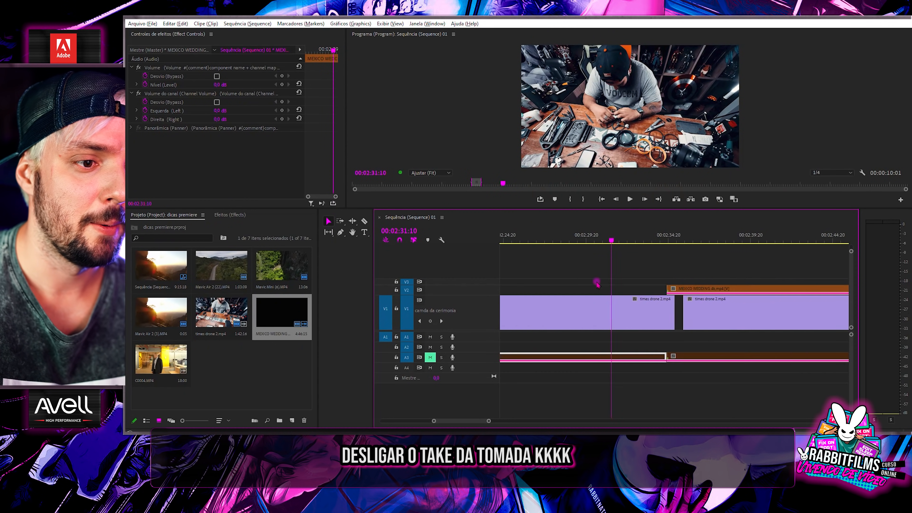
key(c)
key(v)
click(611, 308)
drag(608, 240, 629, 241)
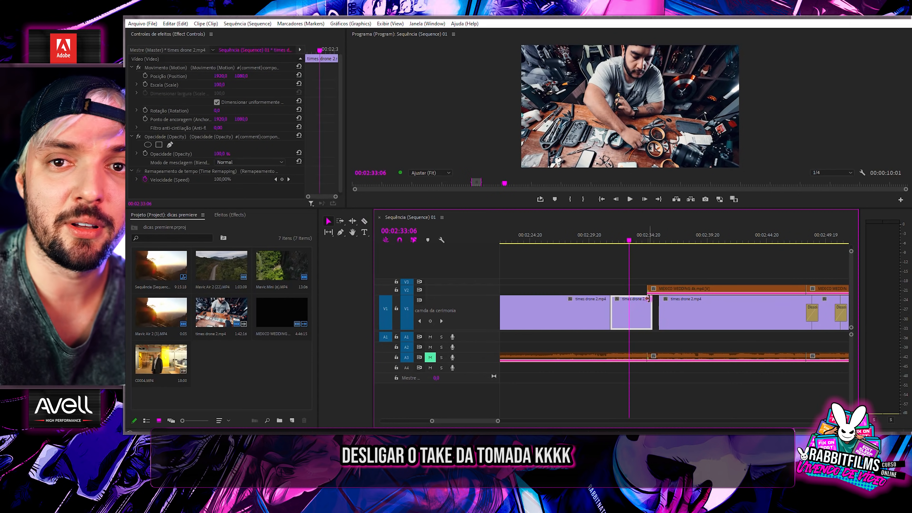
Disable the short times drone 2.mp4 segment before the gap and scrub over it to preview the effect
right_click(639, 308)
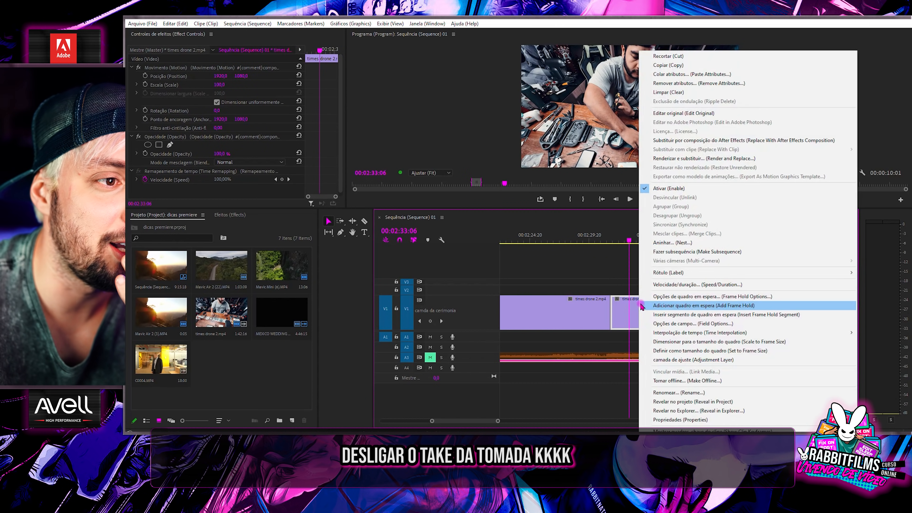
click(667, 190)
drag(612, 237, 601, 252)
click(624, 316)
click(632, 290)
click(634, 306)
key(=)
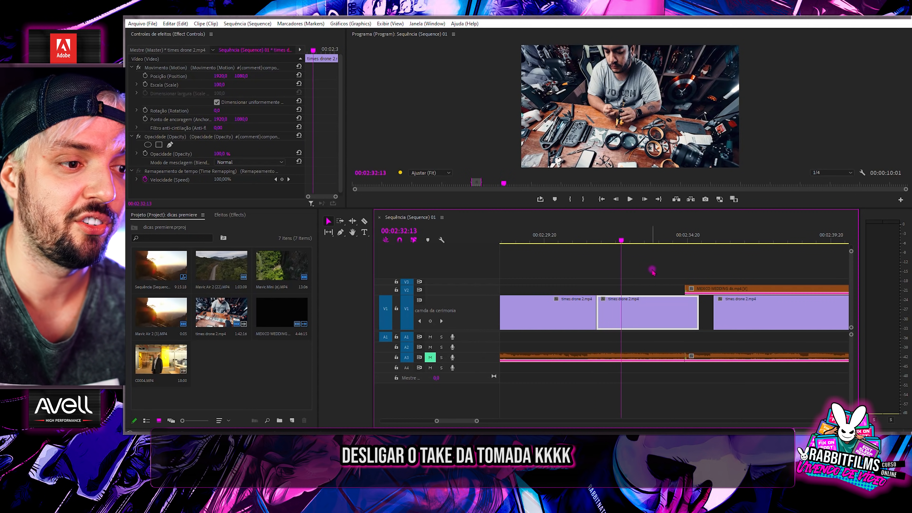
Toggle the short times drone 2.mp4 segment on and off repeatedly, leaving it disabled
key(shift+e)
key(shift+e)
key(shift+e)
key(shift+e)
key(shift+e)
key(shift+e)
key(shift+e)
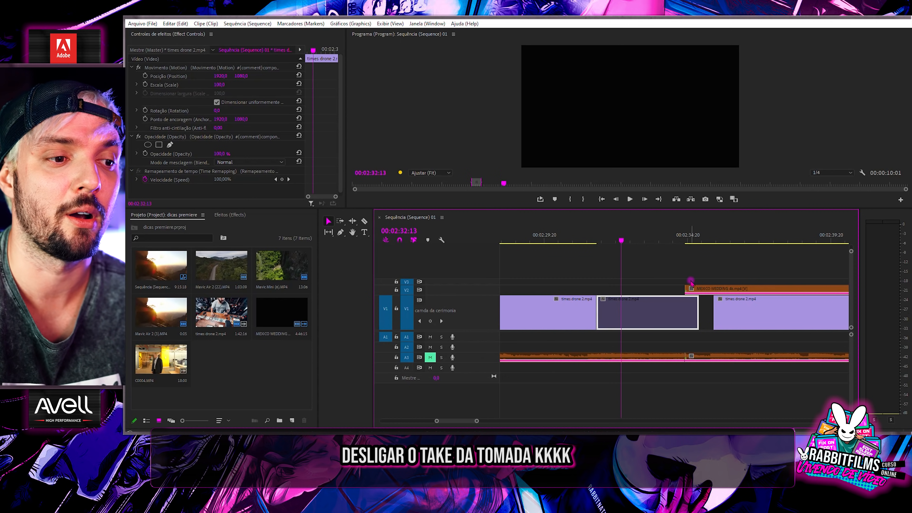
Cut a short segment out of times drone 2.mp4 on V1 from 00:03:18:11, and select it with the playhead at 00:03:19:16
scroll(613, 274, down, 3)
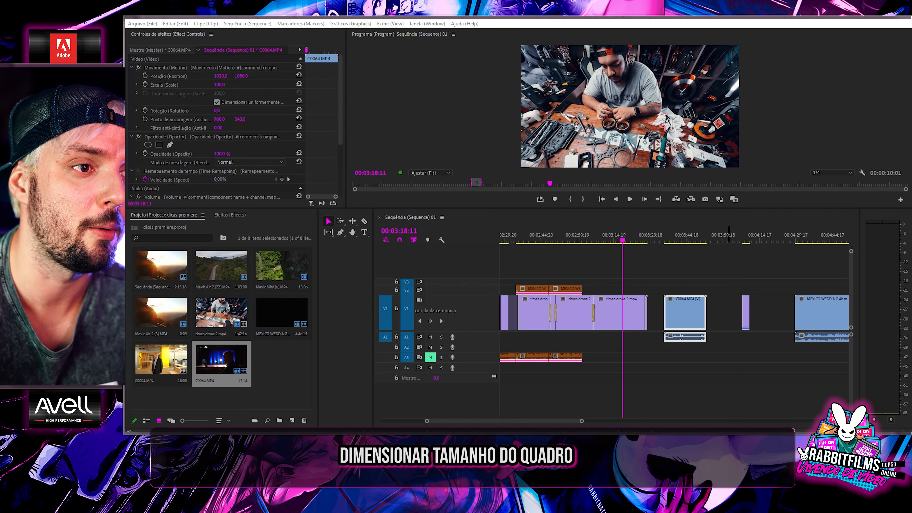
scroll(614, 282, up, 5)
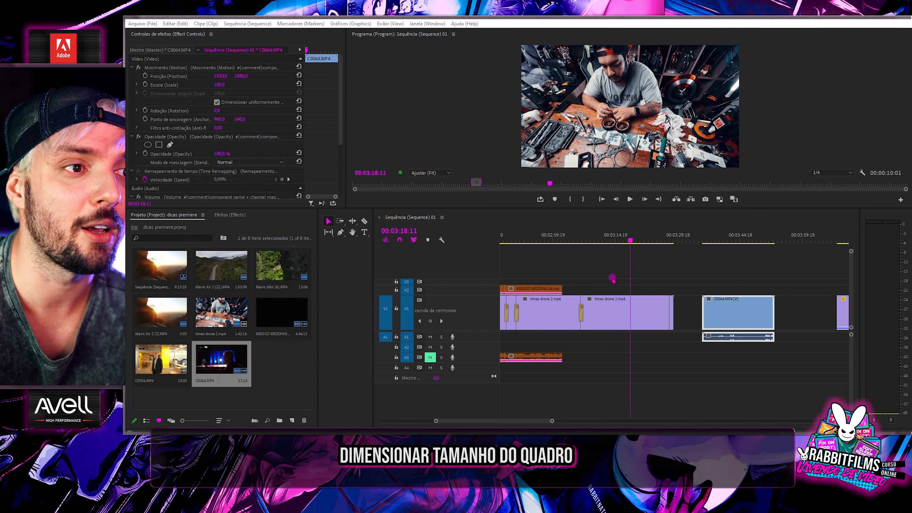
click(643, 306)
key(ctrl+k)
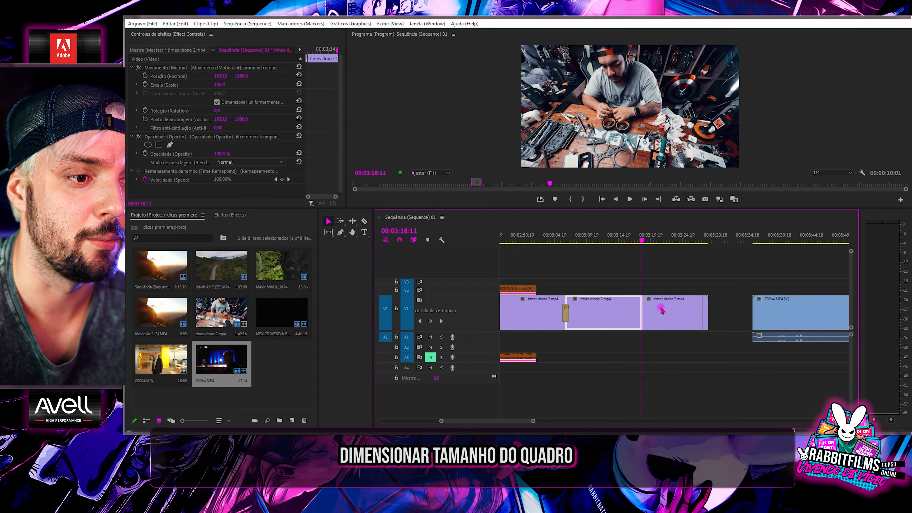
scroll(662, 310, up, 3)
key(c)
click(658, 307)
key(v)
click(626, 239)
click(642, 309)
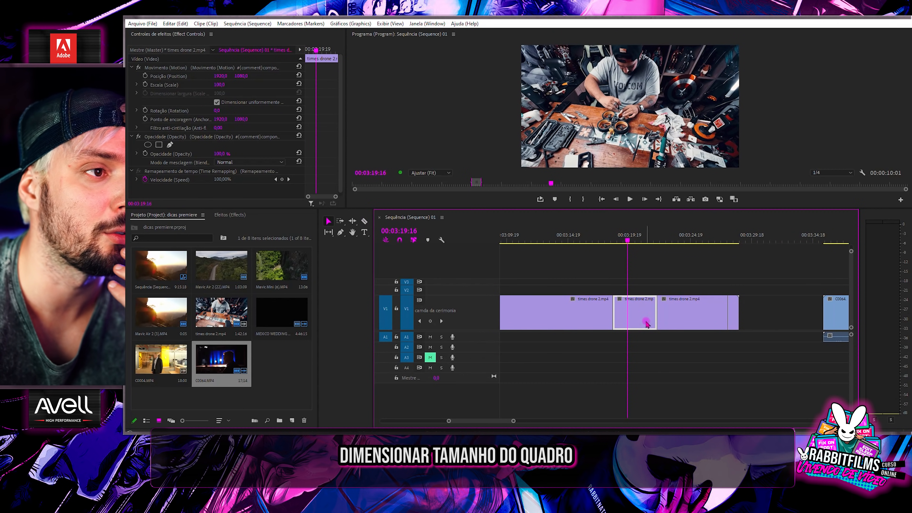
Set the selected segment's Scale to 50 and apply Scale to Frame Size to it
drag(220, 85, 210, 84)
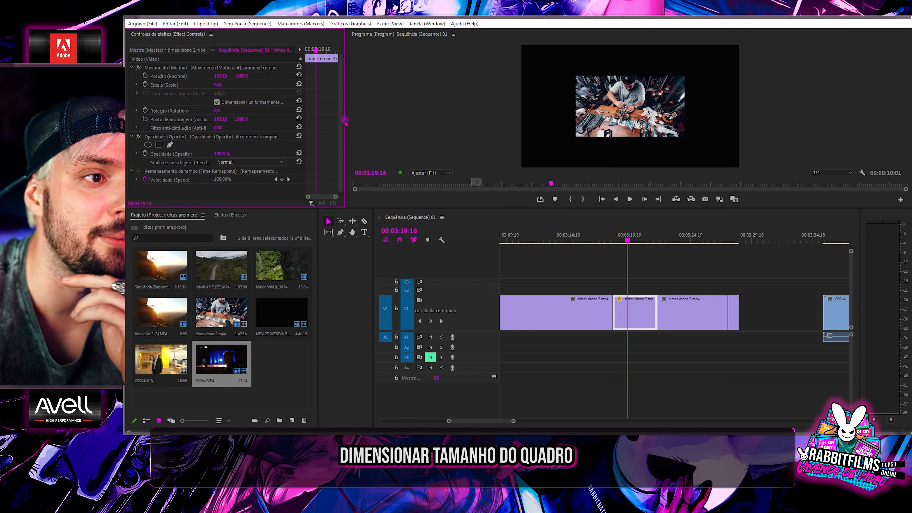
click(643, 279)
click(637, 306)
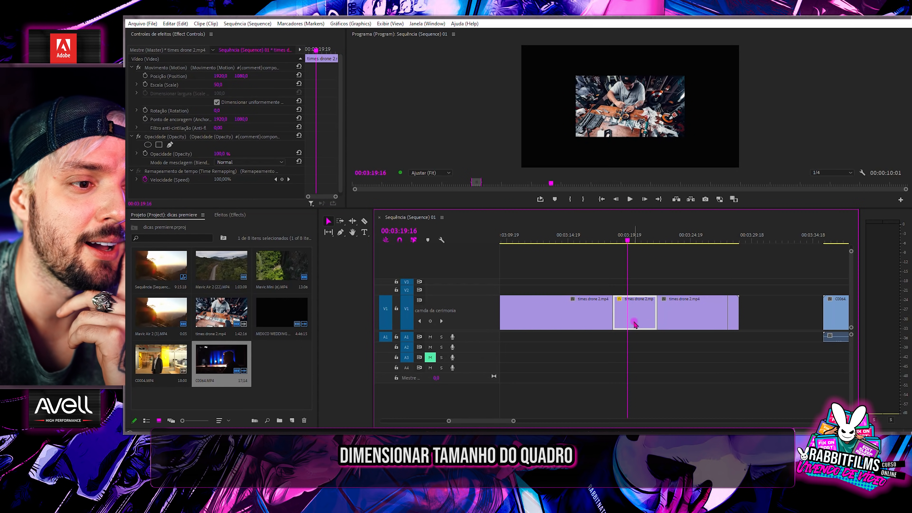
right_click(646, 308)
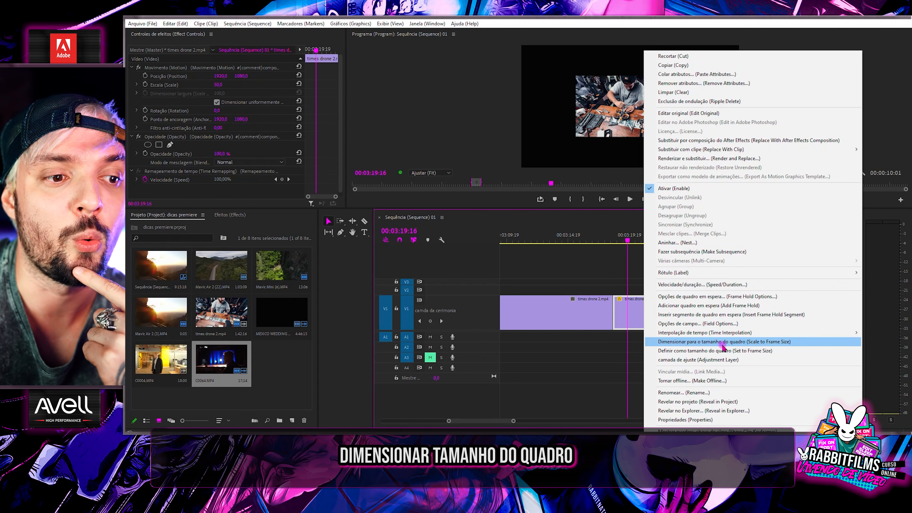
click(757, 342)
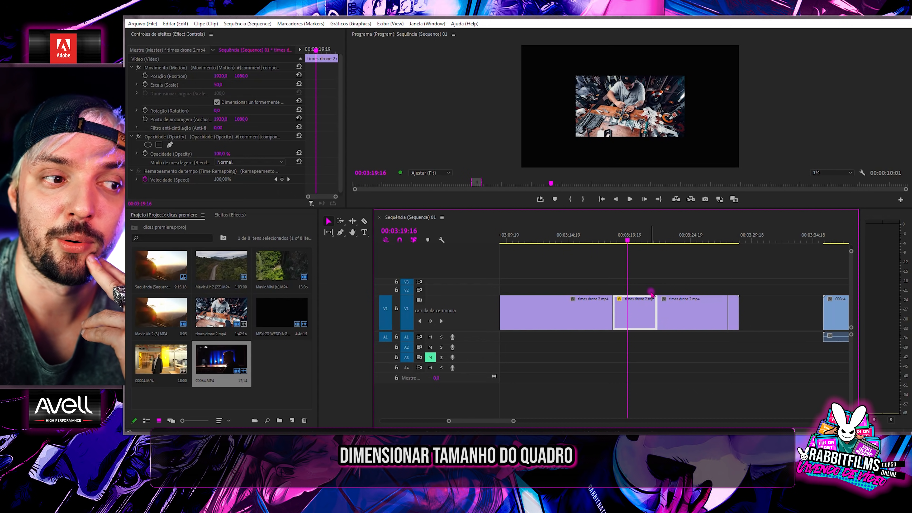
Set the selected times drone 2.mp4 segment's Scale to 100
click(217, 84)
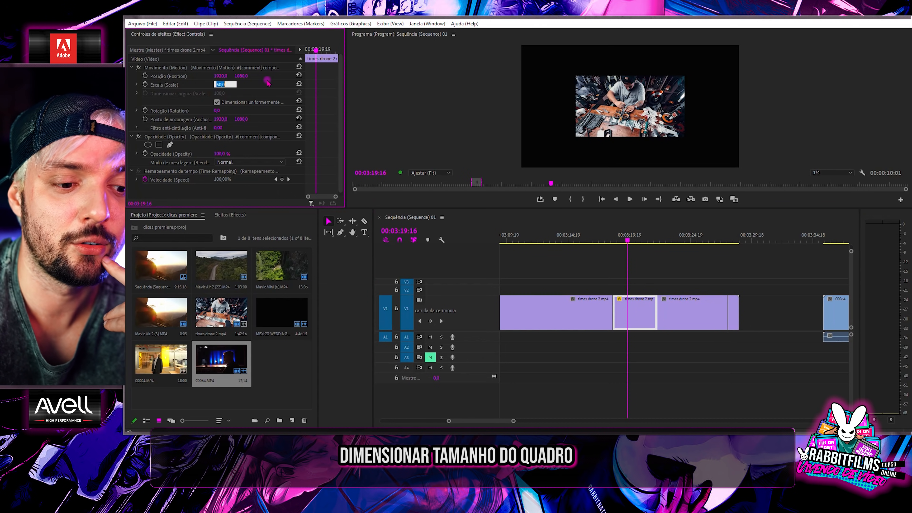
text(100)
key(Return)
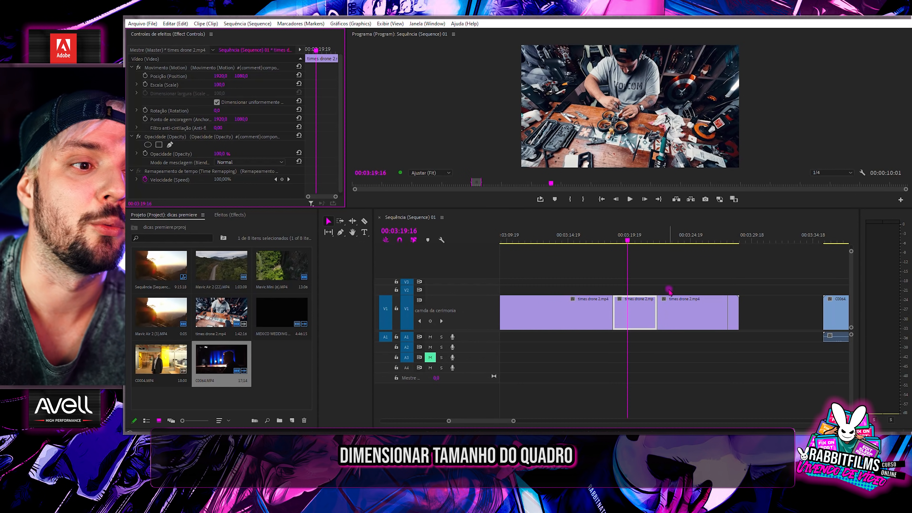
Trim the C0064.MP4 clip on V1 to the part from about 00:03:40 to 00:03:44 by cutting it twice and deleting the outer pieces
scroll(652, 284, right, 3)
scroll(604, 276, down, 2)
click(687, 239)
key(c)
click(687, 309)
click(721, 311)
key(v)
drag(658, 289, 669, 311)
key(Delete)
click(734, 305)
key(Delete)
Apply Scale to Frame Size to the trimmed C0064.MP4 clip and scrub through it to preview the framing
click(701, 239)
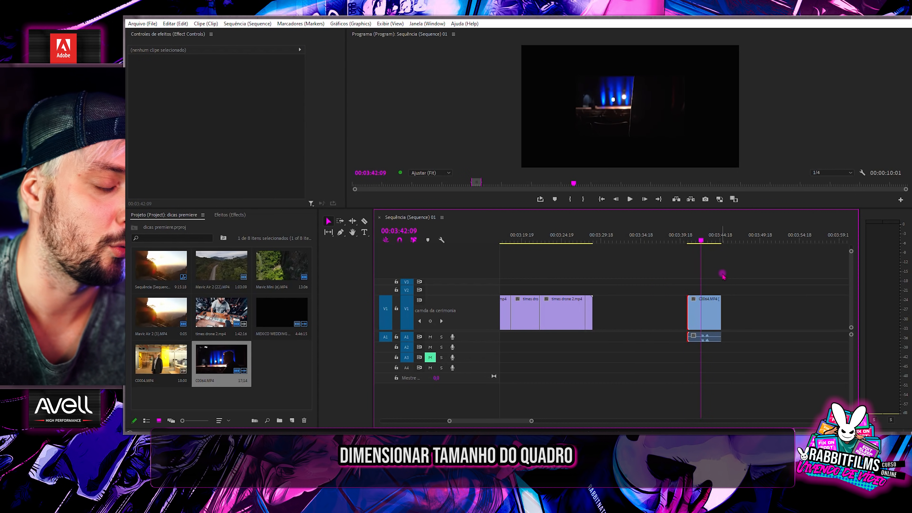
scroll(721, 273, up, 3)
click(651, 240)
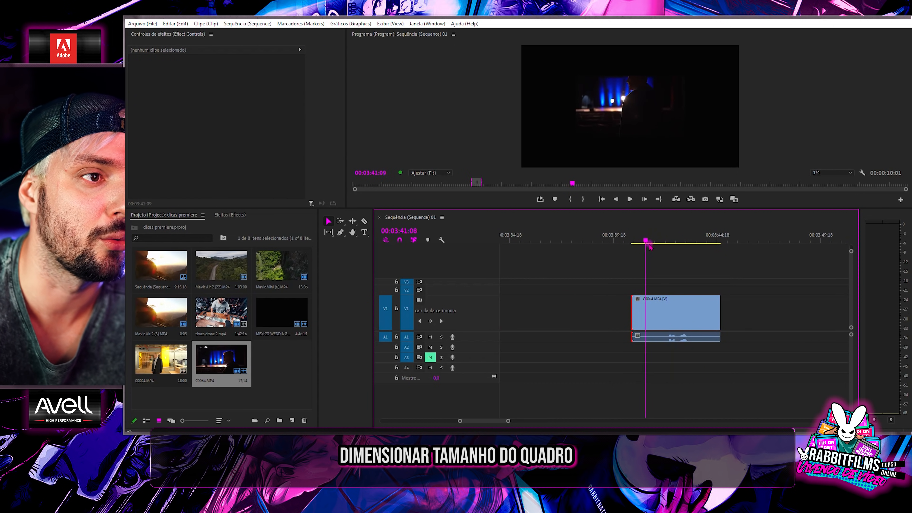
right_click(673, 310)
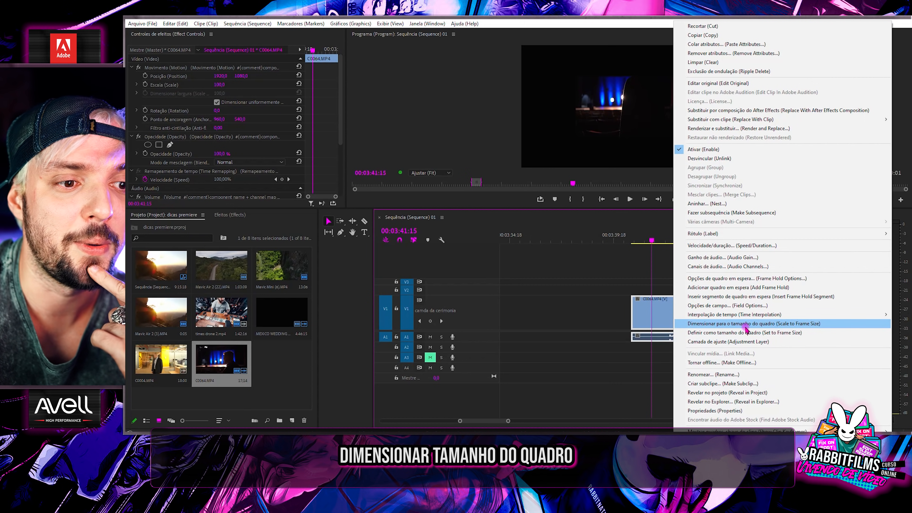
click(744, 324)
drag(660, 238, 688, 238)
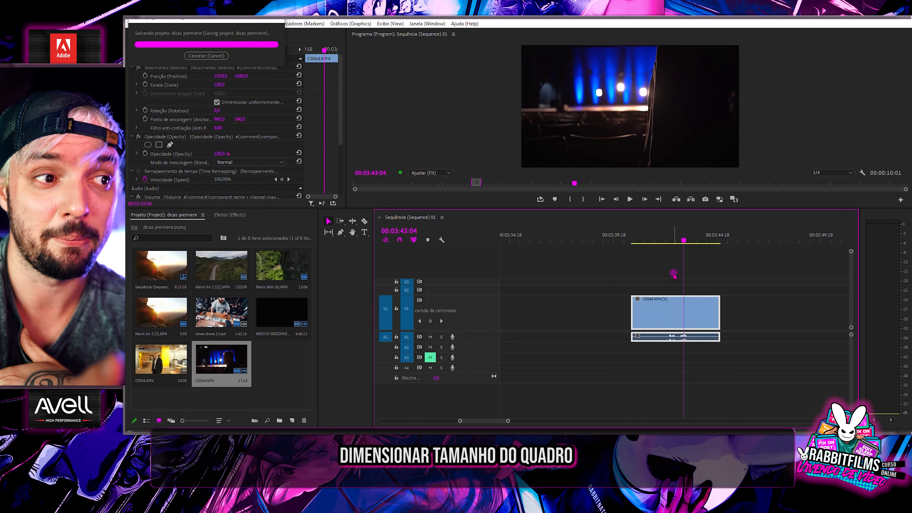
Undo the Scale to Frame Size change and the cuts and deletions on the C0064.MP4 clip
key(ctrl+z)
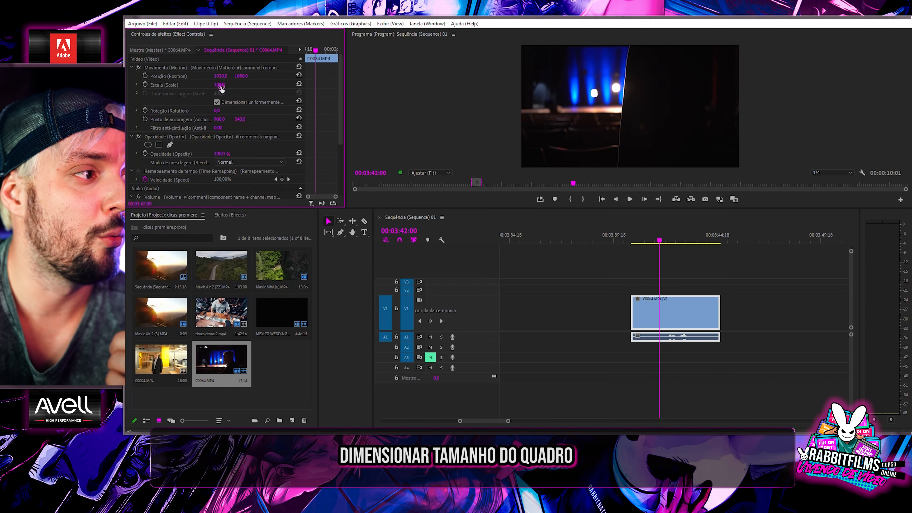
key(ctrl+z)
key(ctrl+z)
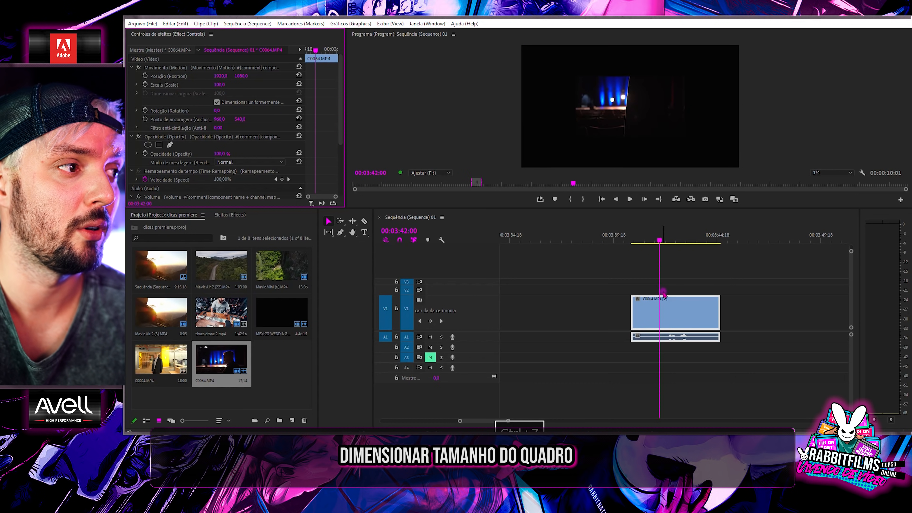
key(ctrl+z)
key(ctrl+z)
key(ctrl+z)
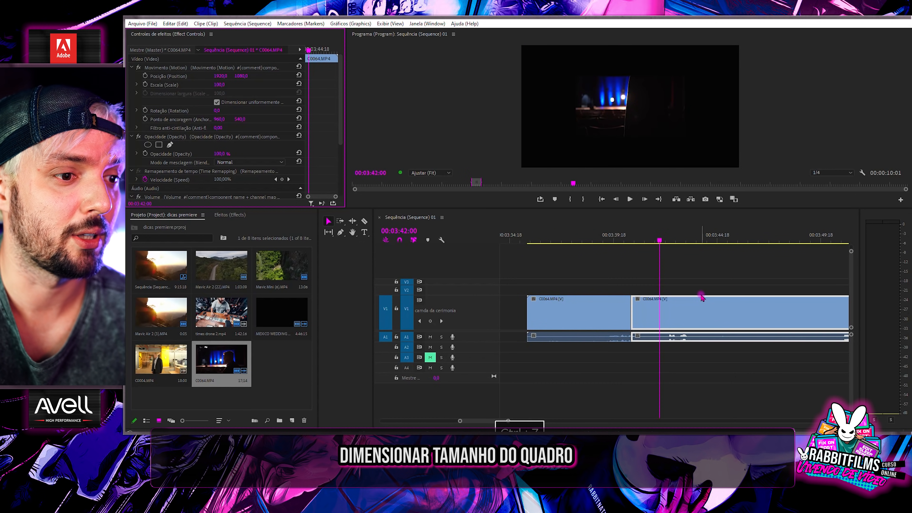
Set the full C0064.MP4 clip's Scale to 200 and scrub to 00:03:46:07 to check the framing
click(681, 303)
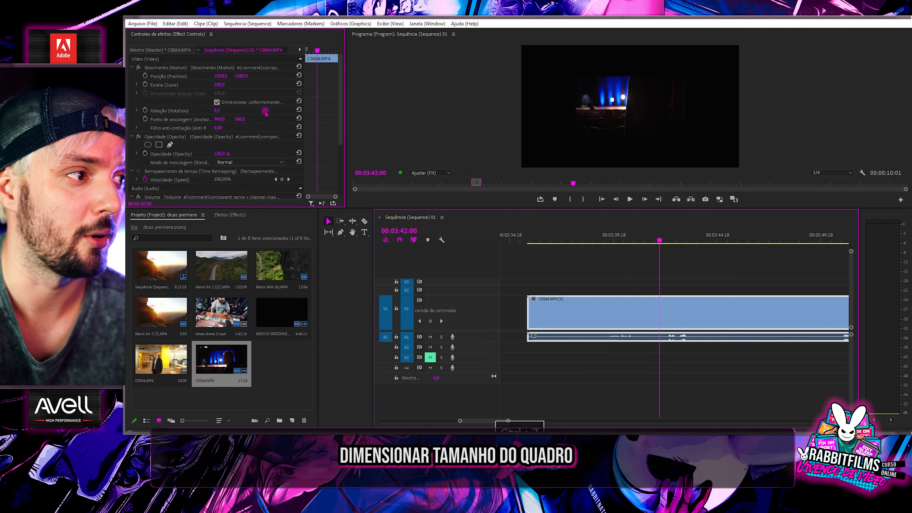
drag(219, 85, 236, 85)
click(220, 84)
text(200)
key(Return)
drag(678, 248, 749, 240)
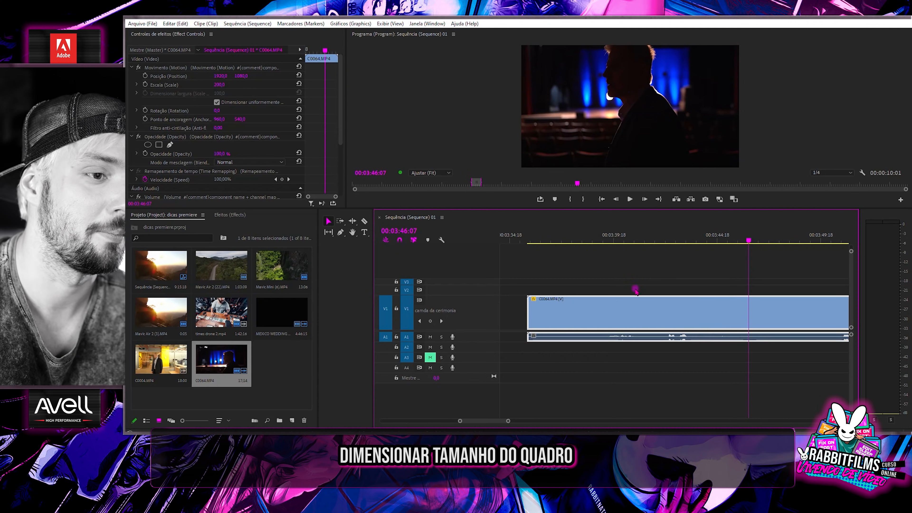
Delete the first, selected segment of the split C0064.MP4 clip from V1 and A1
scroll(578, 290, down, 5)
click(676, 235)
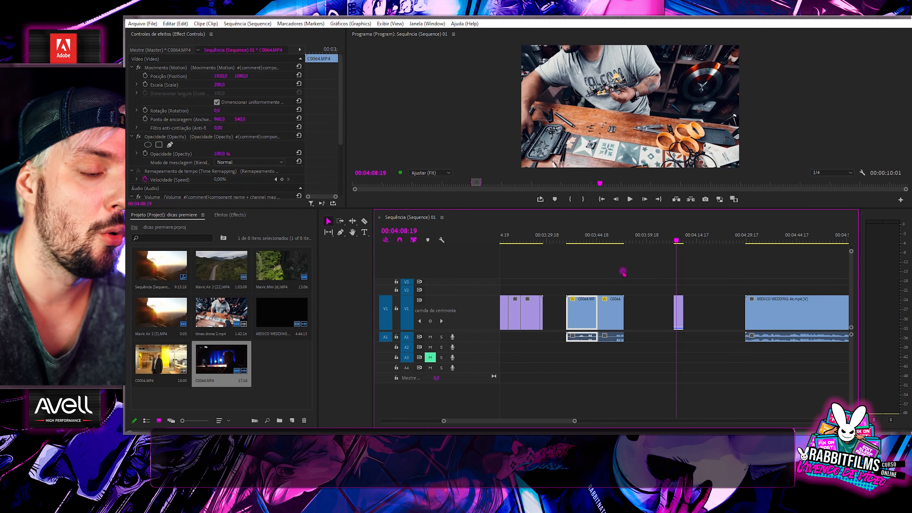
click(602, 237)
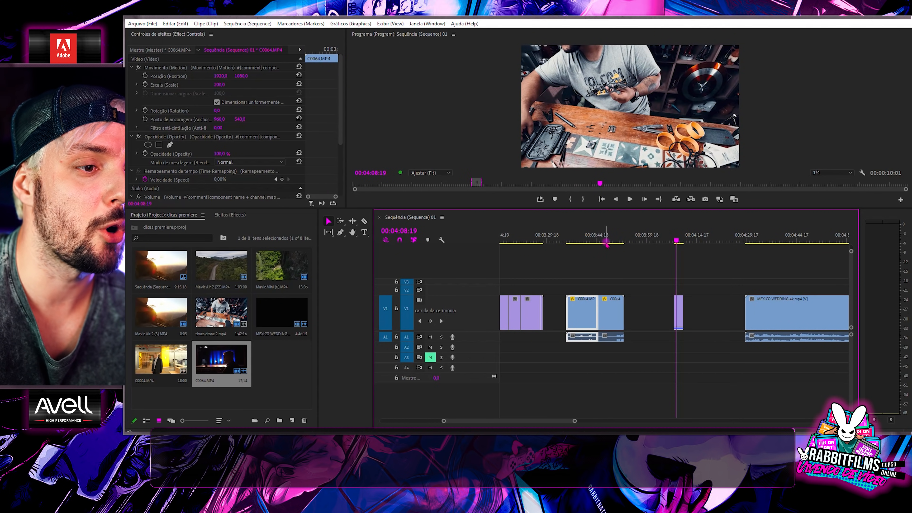
scroll(597, 293, up, 3)
scroll(598, 293, up, 2)
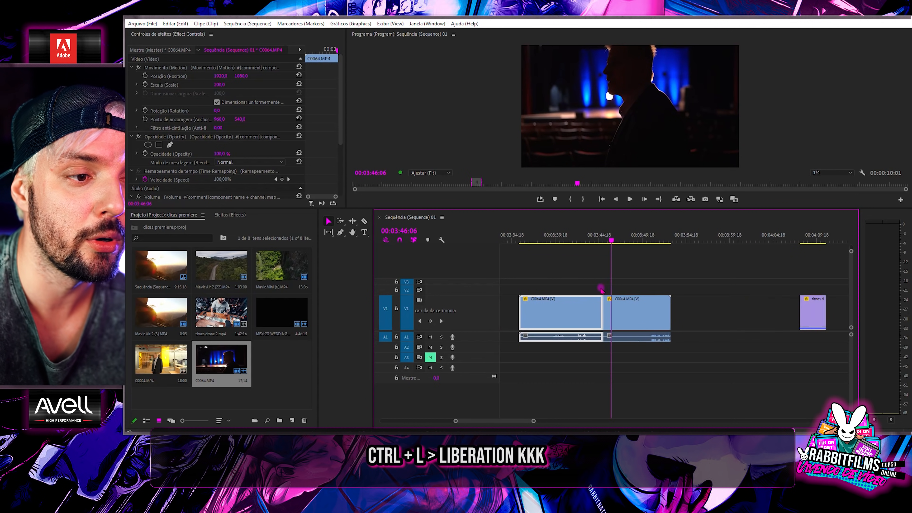
key(Delete)
Select the remaining C0064.MP4 segment and move the playhead to 00:03:47:17
click(626, 318)
scroll(612, 301, up, 3)
scroll(612, 299, down, 3)
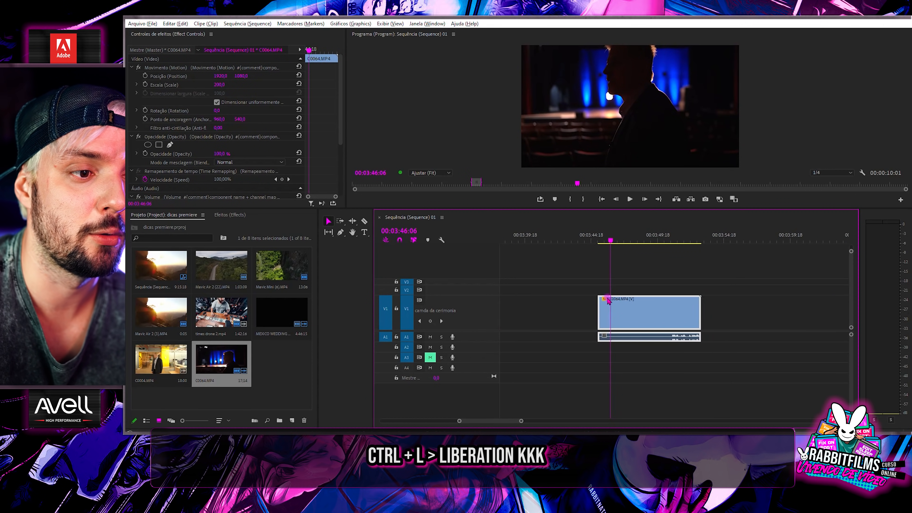
click(624, 240)
scroll(624, 269, up, 3)
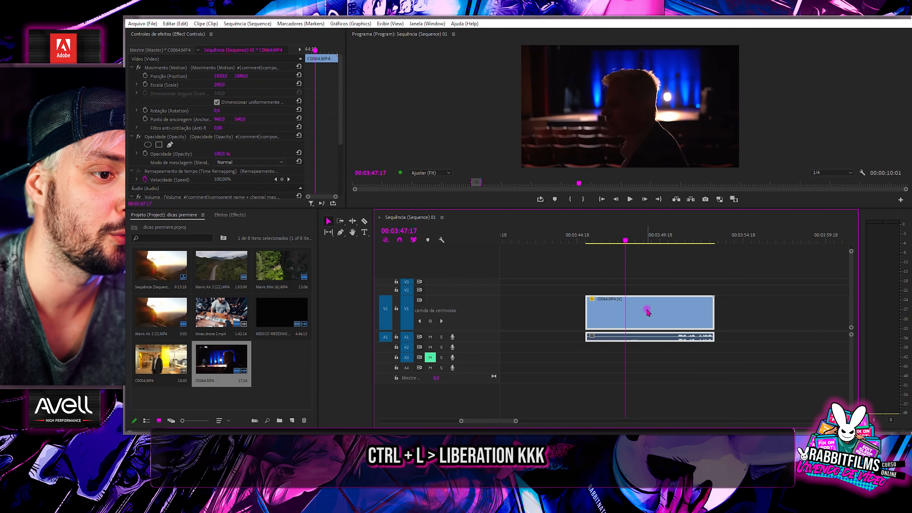
Reselect the linked C0064.MP4 clip and shift its video and audio together slightly along the timeline
click(647, 278)
click(648, 301)
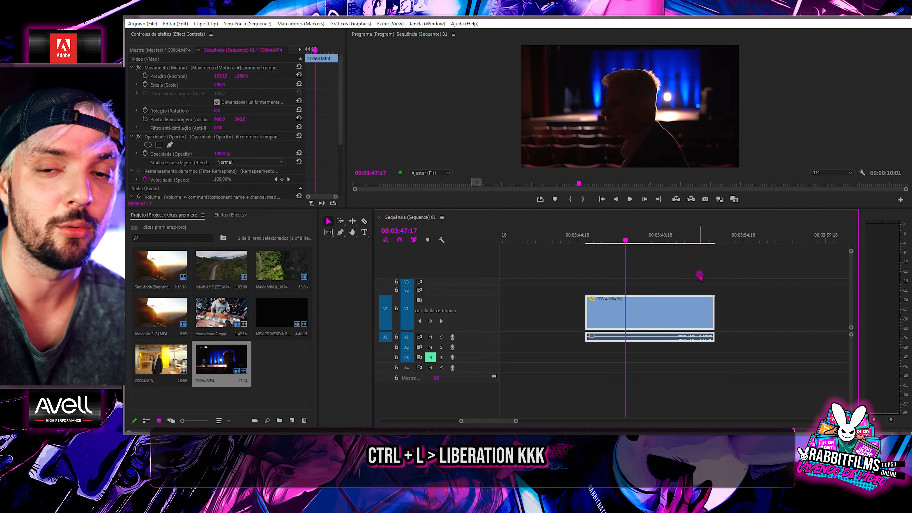
click(677, 256)
click(647, 308)
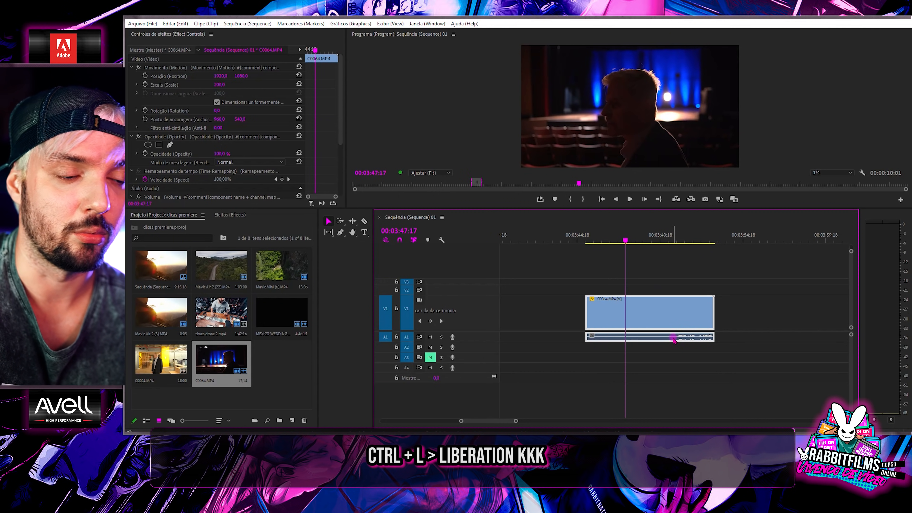
drag(652, 315, 702, 295)
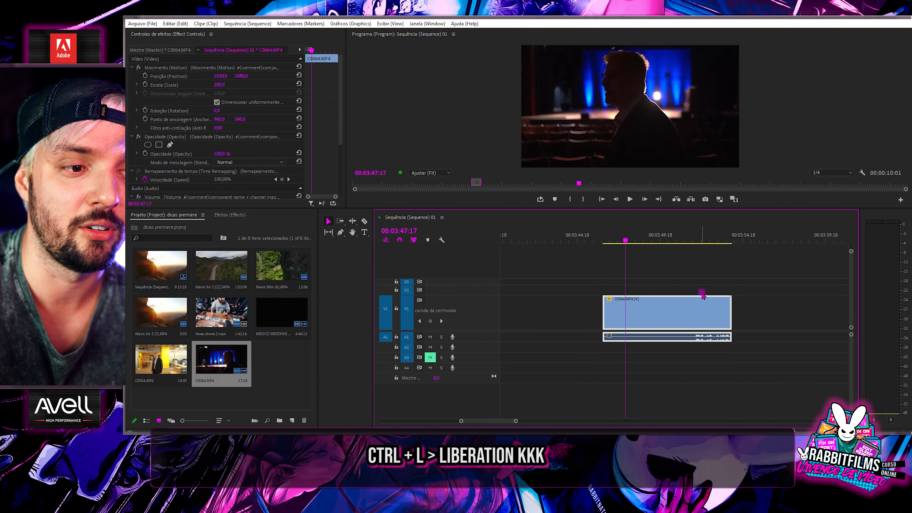
Unlink the C0064.MP4 clip's video and audio and move the two parts independently on V1 and A1
key(ctrl+l)
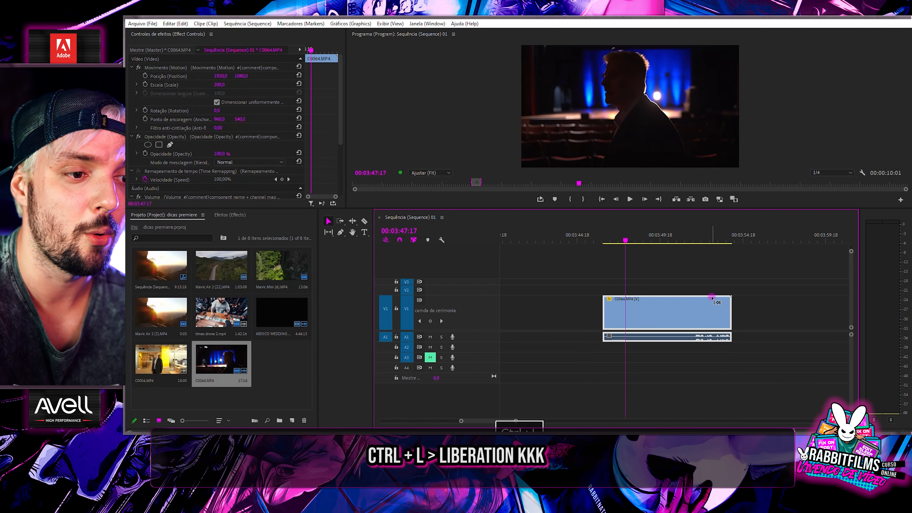
click(790, 307)
click(718, 337)
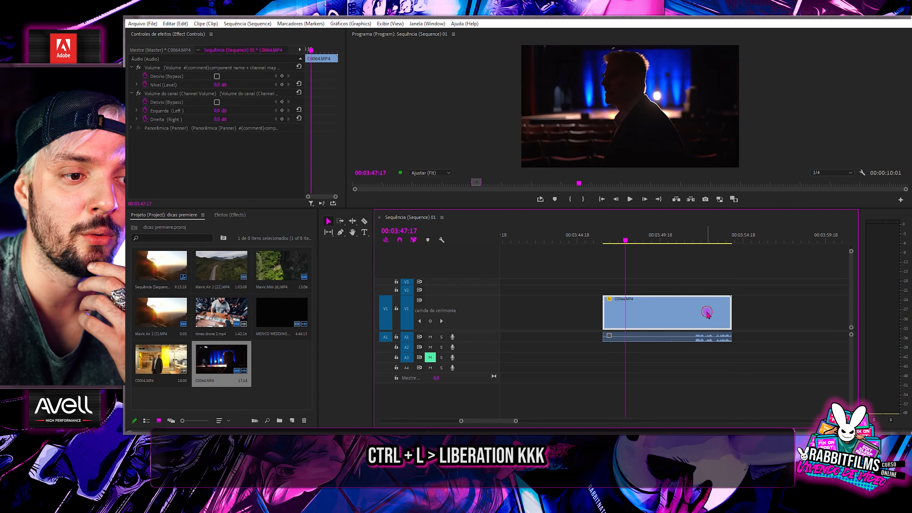
mouse_move(712, 337)
mouse_down()
mouse_move(662, 336)
mouse_move(701, 323)
mouse_up()
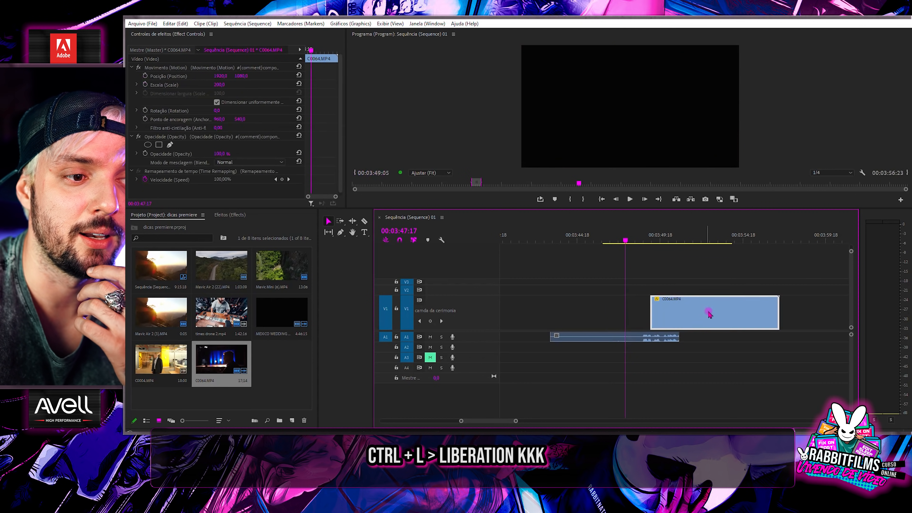
drag(643, 336, 595, 336)
drag(718, 320, 690, 305)
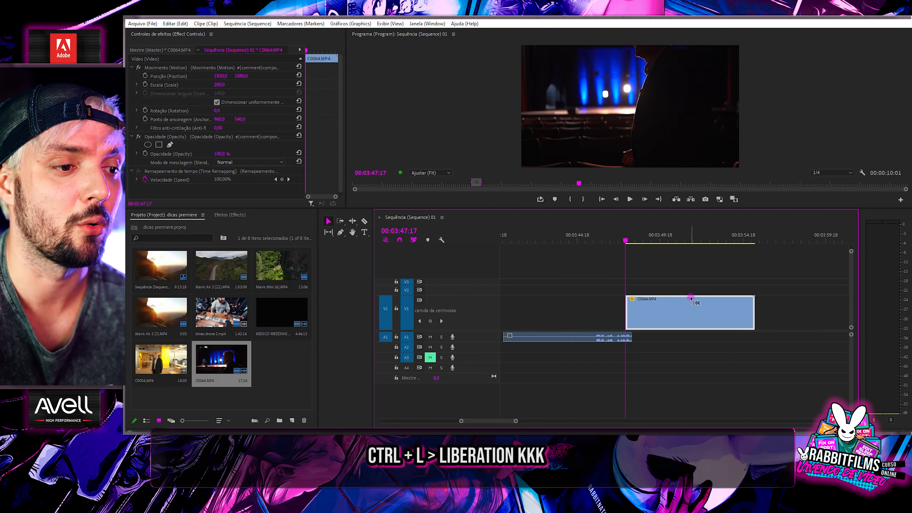
Undo the separate video and audio moves, the unlinking and the earlier shift of the C0064.MP4 clip
key(ctrl+z)
key(ctrl+z)
key(ctrl+z)
key(ctrl+z)
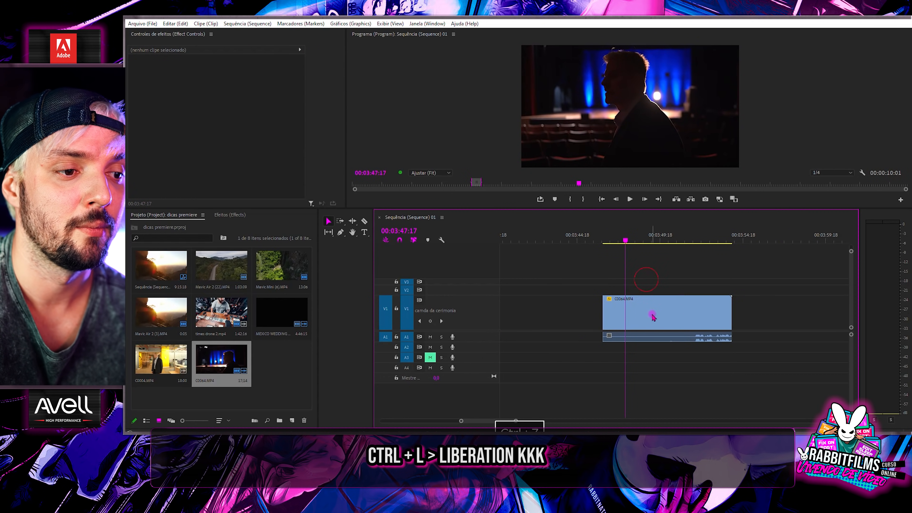
key(ctrl+z)
key(ctrl+z)
Select the linked C0064.MP4 clip and move its video and audio together to start at 00:03:47:17
click(656, 316)
click(677, 267)
click(674, 309)
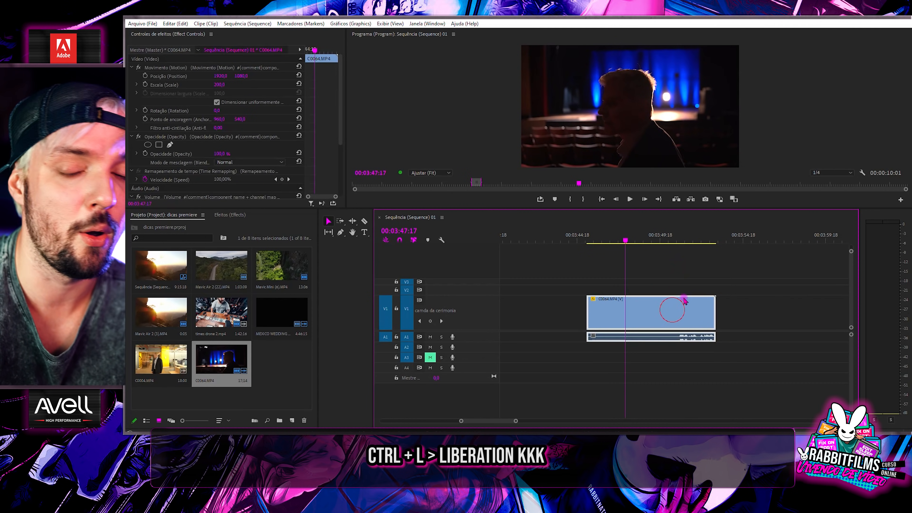
click(655, 283)
click(655, 316)
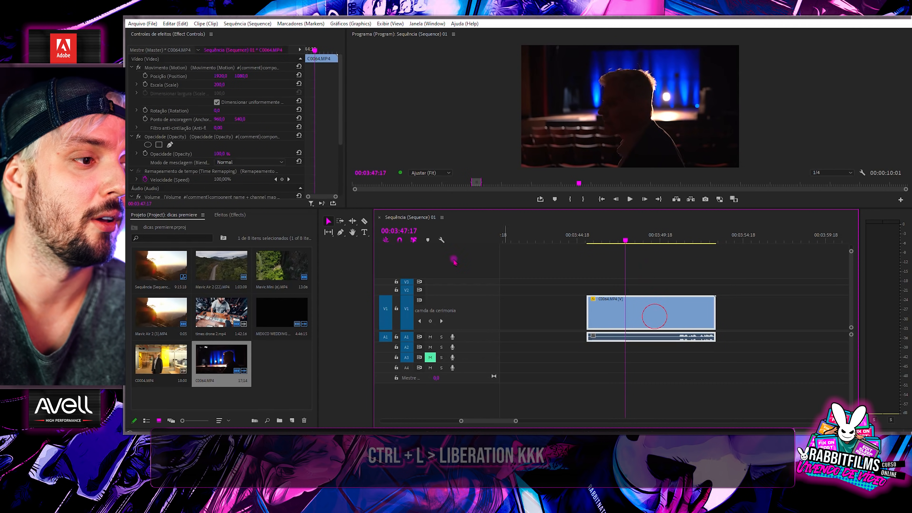
drag(658, 305, 703, 300)
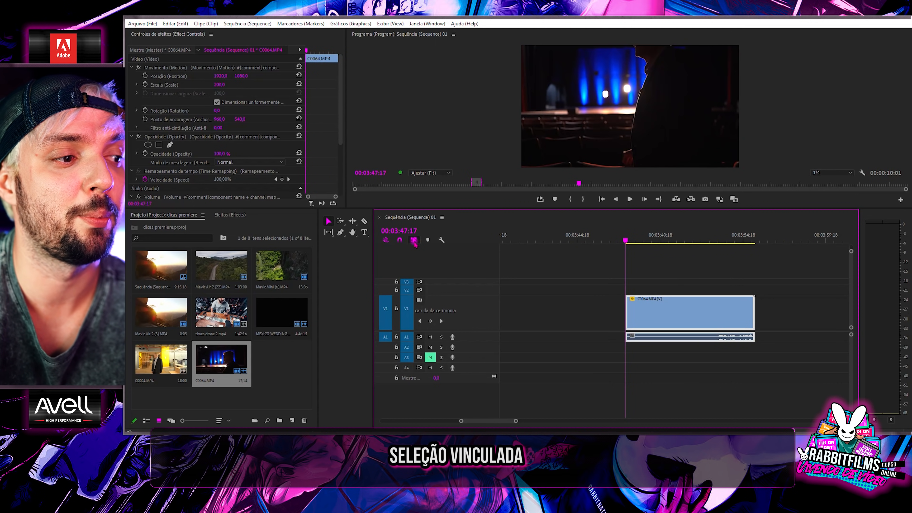
Turn off Linked Selection, move C0064.MP4's video earlier on V1 and its audio onto A2 separately
click(415, 240)
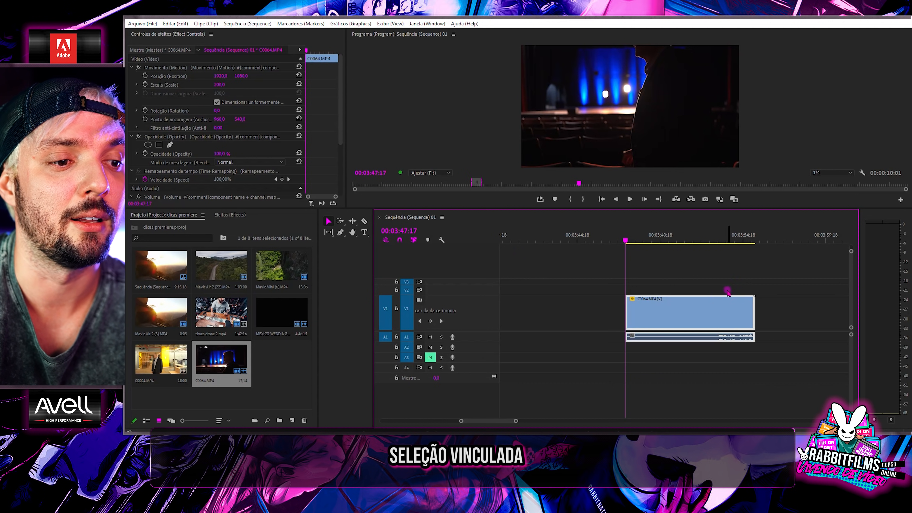
click(461, 248)
drag(693, 301, 601, 301)
drag(674, 339, 730, 349)
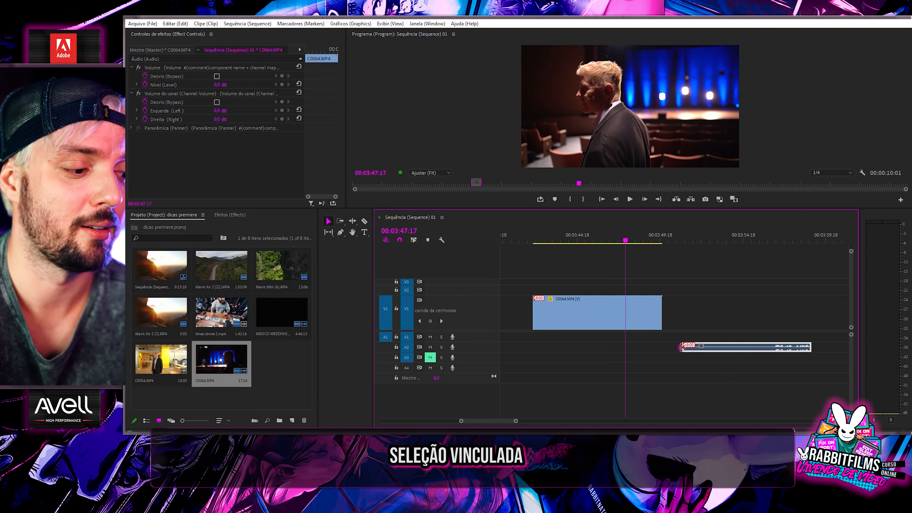
Delete the separated C0064.MP4 video and audio from the timeline and turn Linked Selection back on
drag(709, 363, 631, 289)
key(Delete)
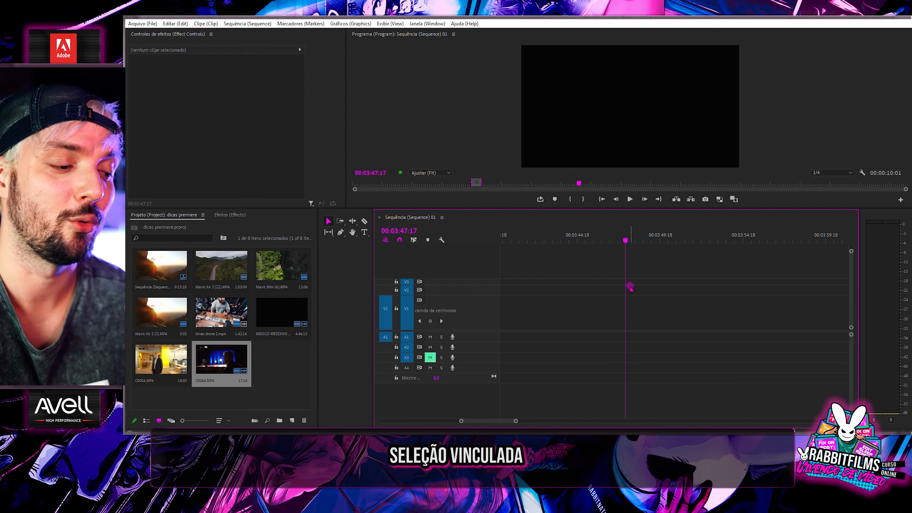
scroll(674, 290, down, 5)
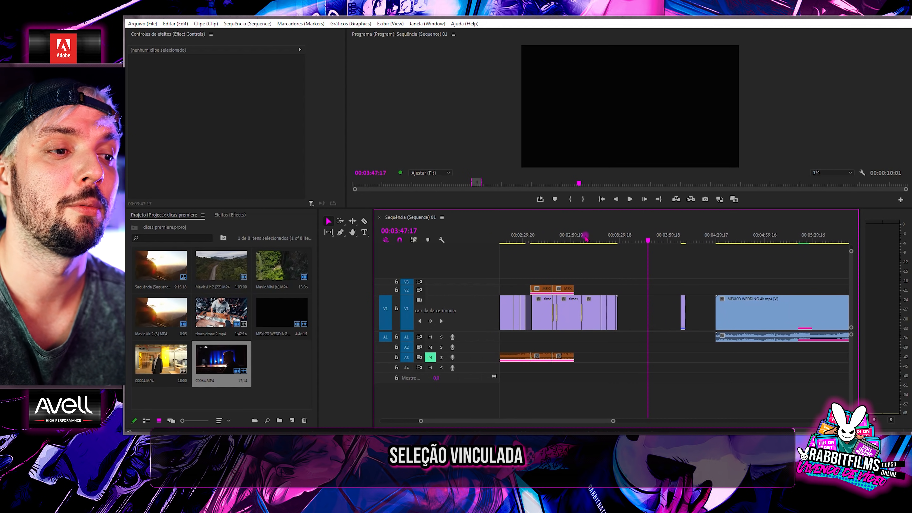
click(582, 236)
click(412, 240)
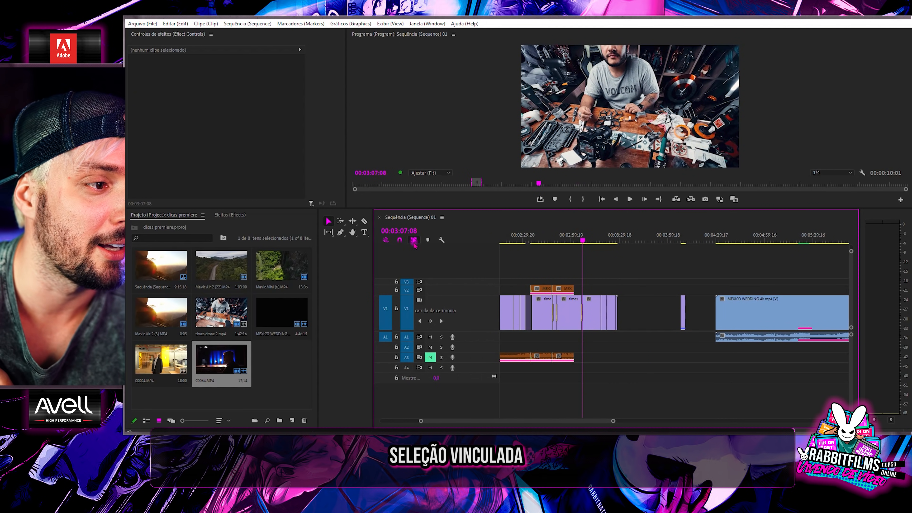
Move the playhead to 00:02:04:07 and enlarge the Program monitor by lowering its border with the timeline
click(636, 240)
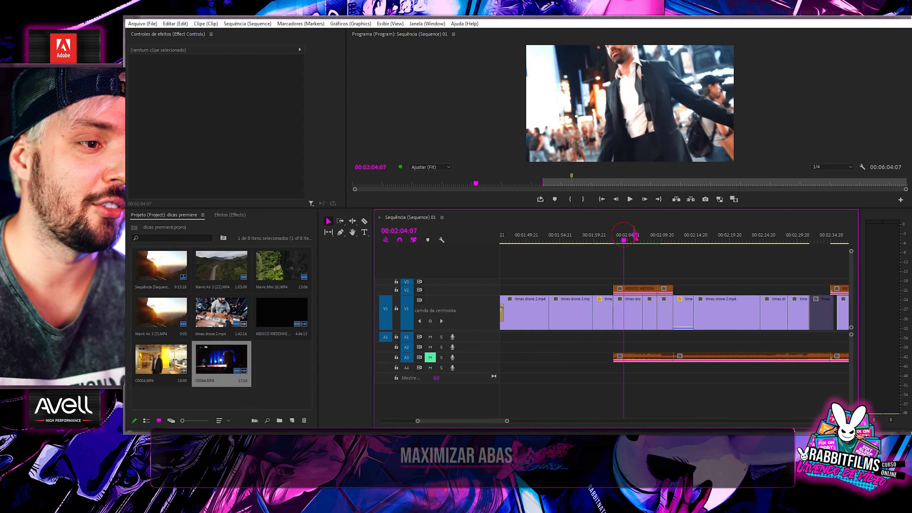
scroll(668, 218, up, 3)
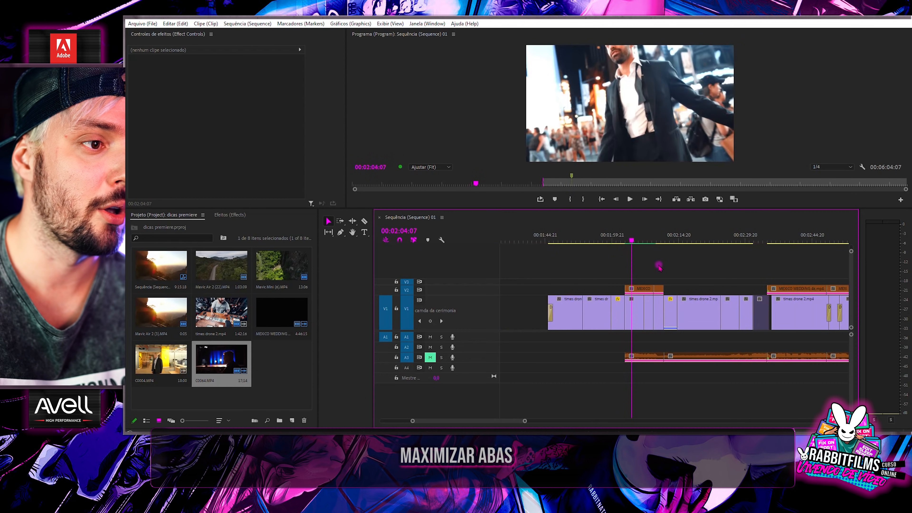
click(580, 153)
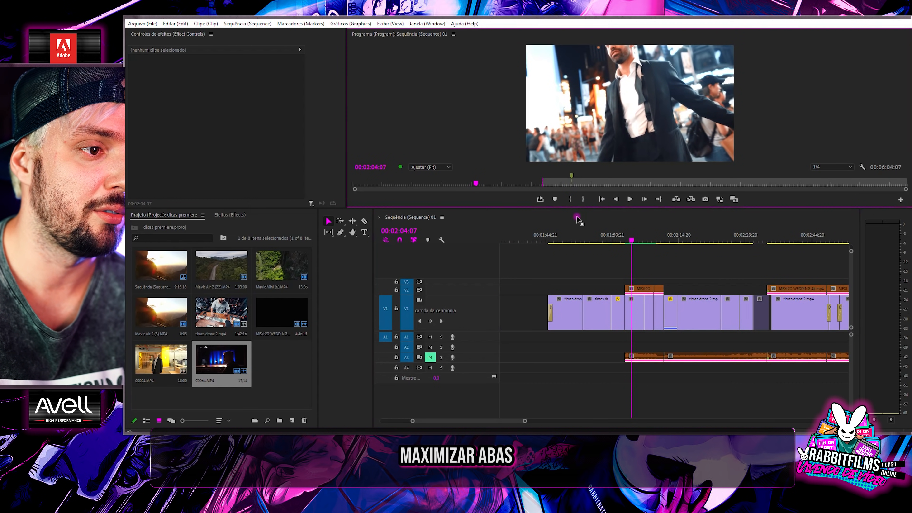
drag(573, 208, 589, 266)
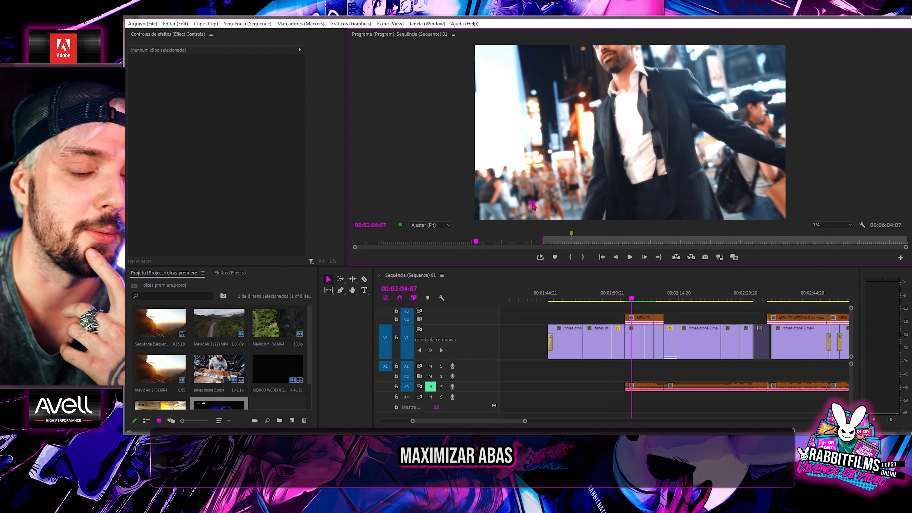
Set the Program monitor's playback resolution to Full and move the playhead to 00:02:00:12
click(615, 295)
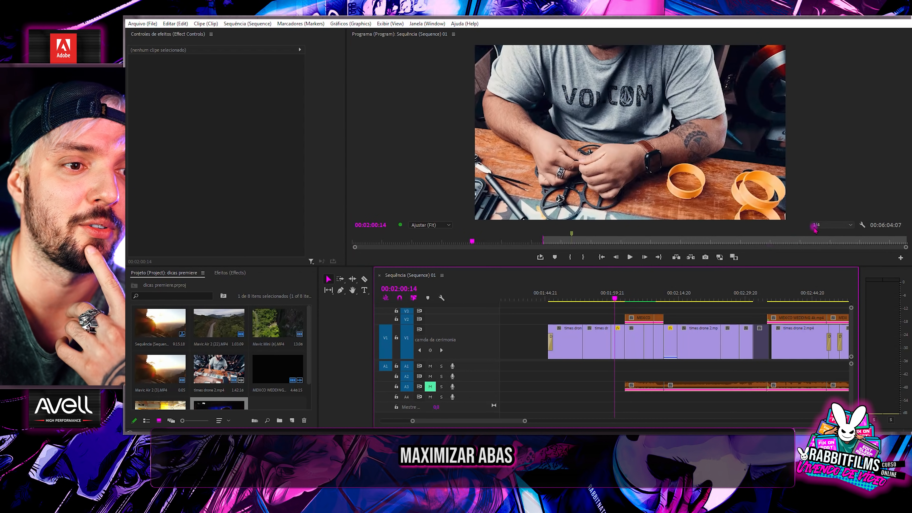
click(822, 225)
click(830, 233)
click(614, 296)
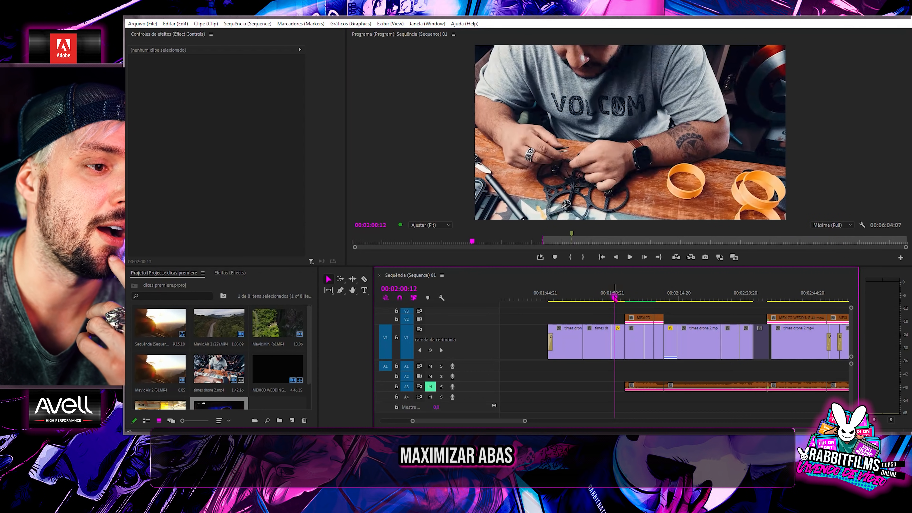
Maximize the Program monitor, play the sequence briefly to 00:02:02:04, and restore the normal panel layout
click(504, 207)
key(grave)
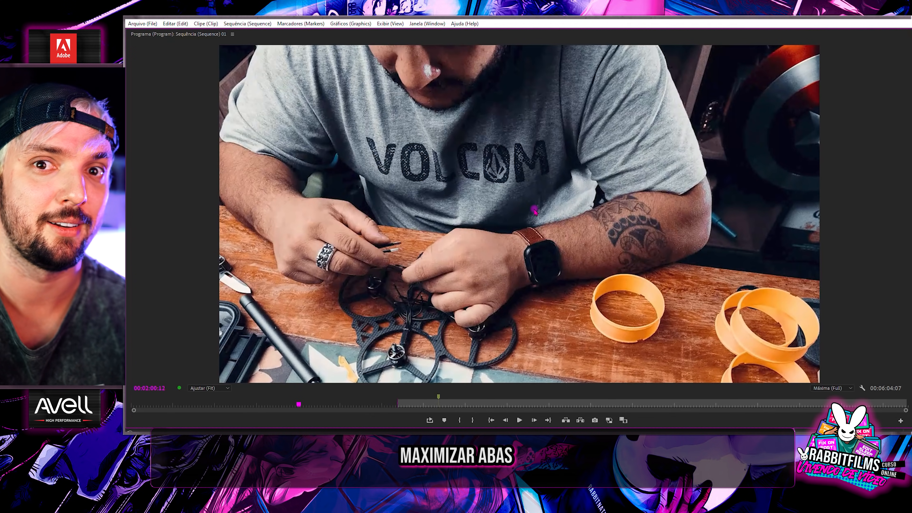
key(space)
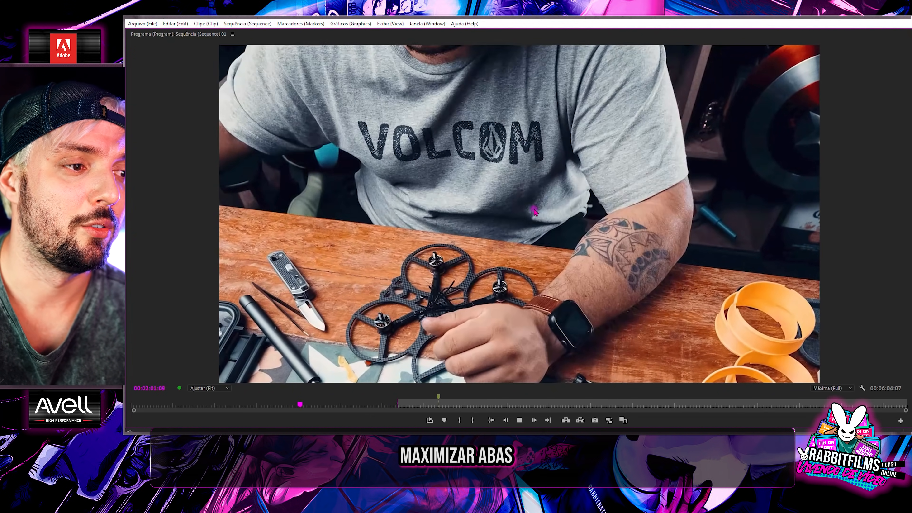
key(space)
key(grave)
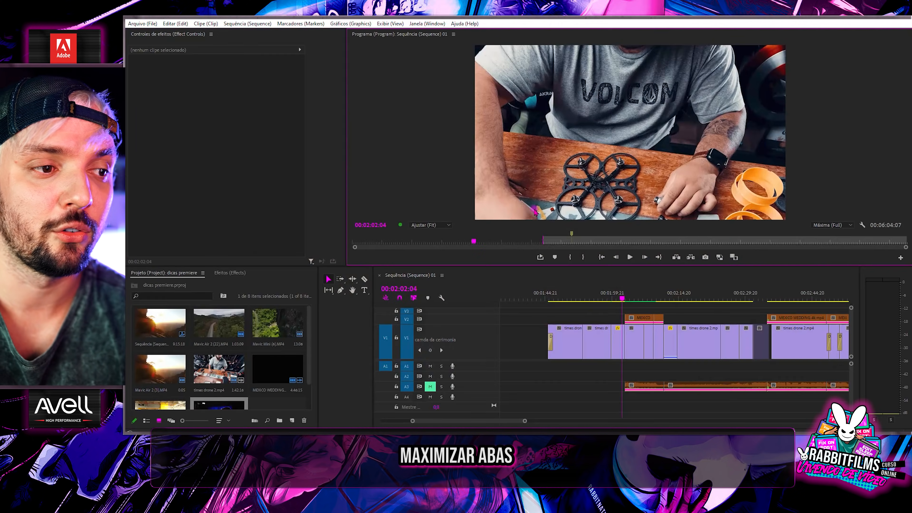
Maximize and restore the Timeline, Project and Effect Controls panels one after another
click(567, 307)
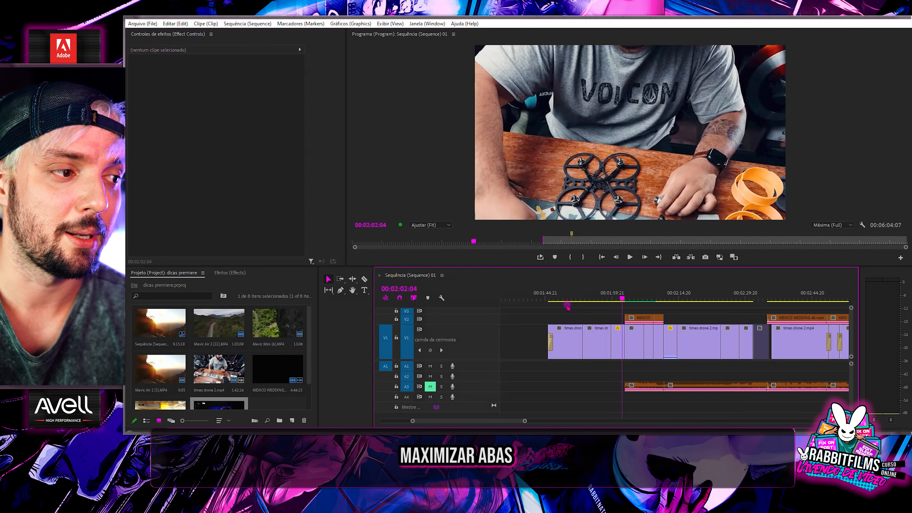
key(grave)
key(grave)
click(185, 278)
key(grave)
key(grave)
click(159, 59)
key(grave)
key(grave)
Show the current program frame full screen and return to the normal workspace
click(501, 90)
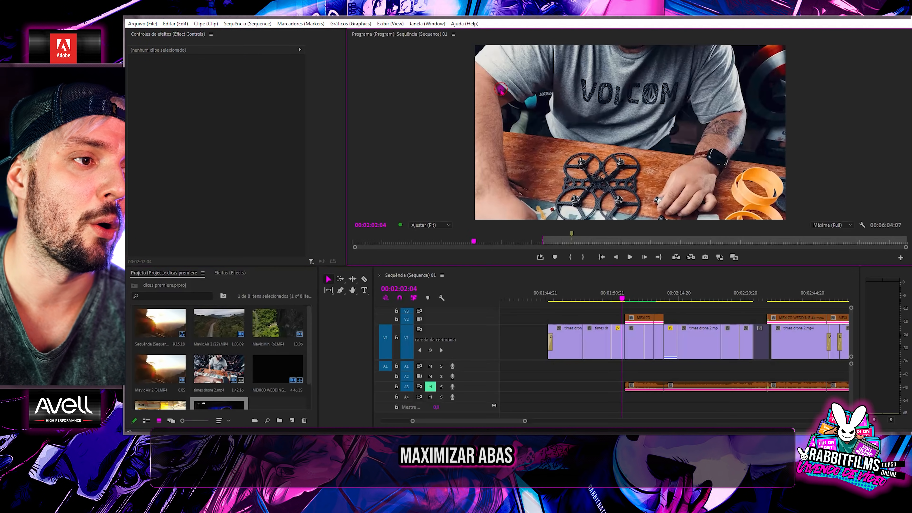
click(562, 304)
click(252, 211)
click(521, 311)
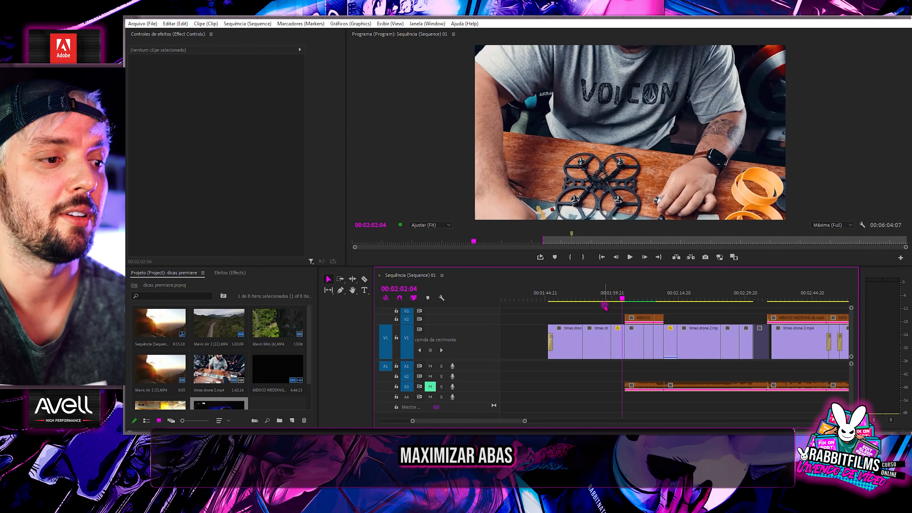
key(ctrl+grave)
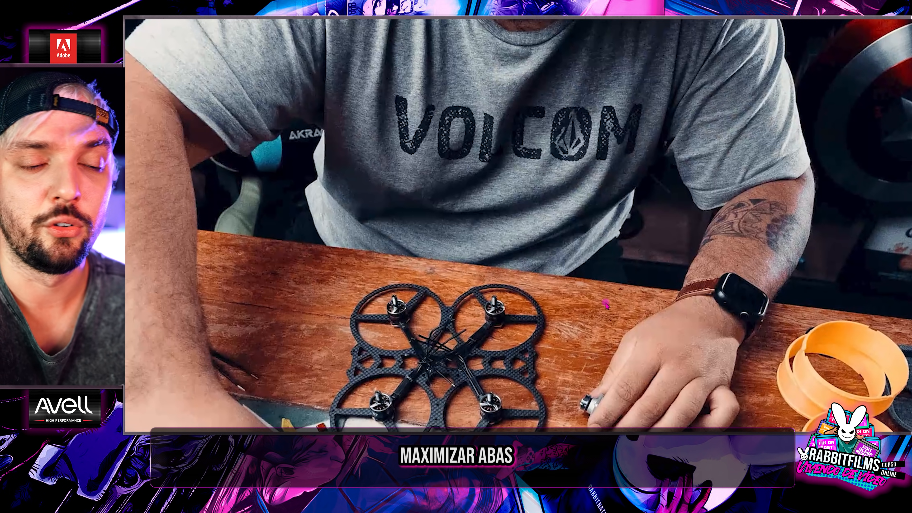
key(ctrl+grave)
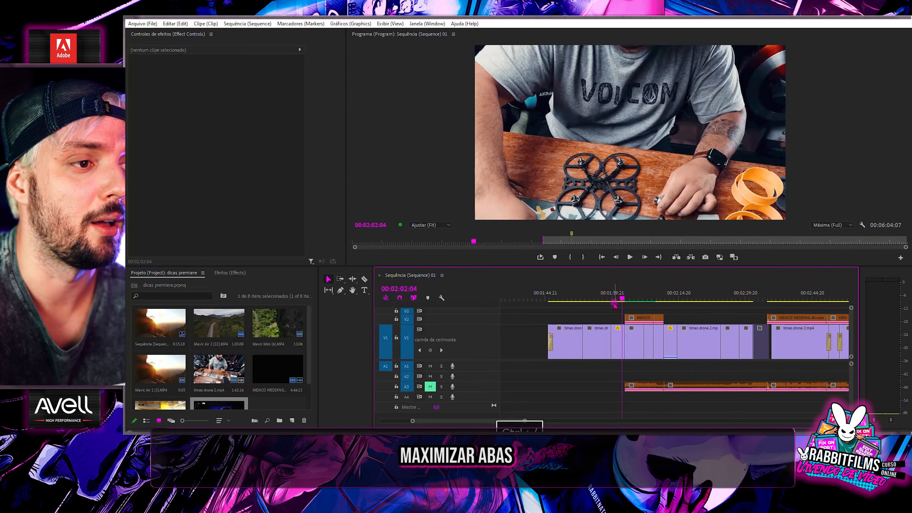
click(550, 113)
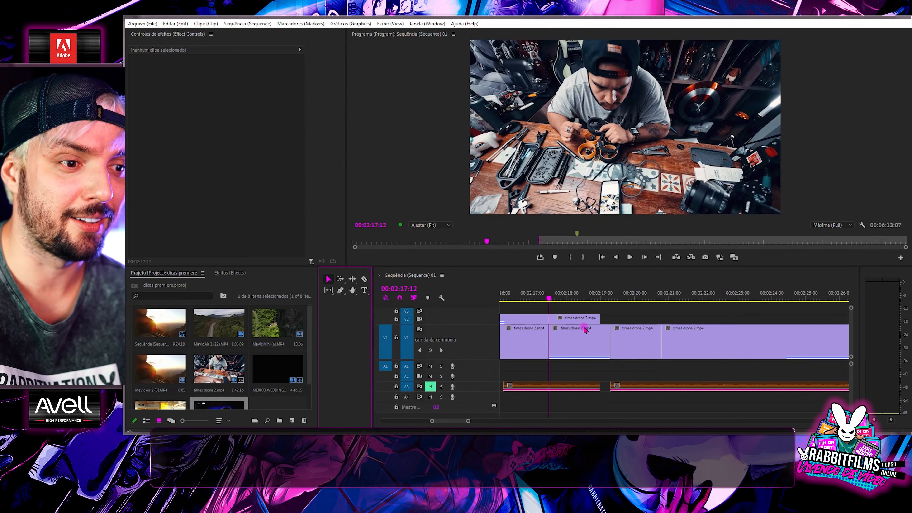
Place the MEXICO WEDDING 4k clip on the V1 track at 00:02:19:00, between the times drone 2 clips
scroll(584, 327, up, 1)
scroll(588, 328, down, 1)
scroll(592, 329, down, 3)
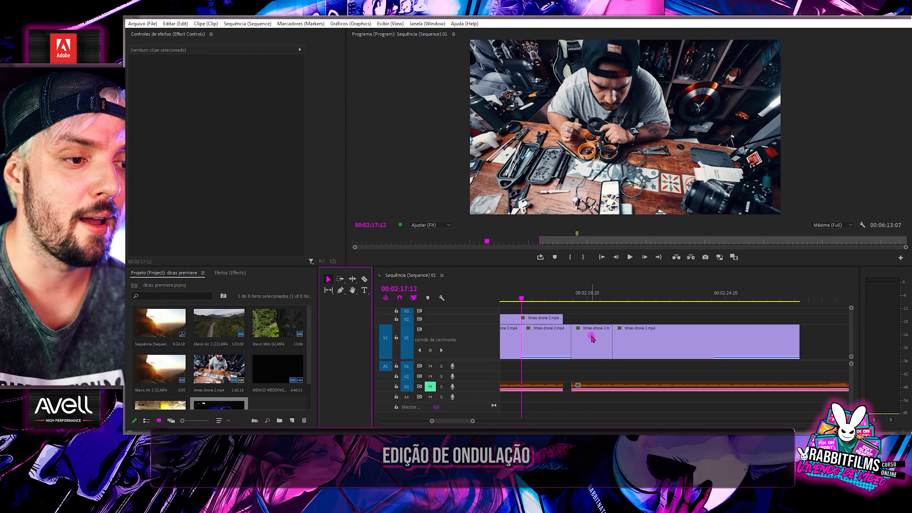
scroll(603, 347, up, 1)
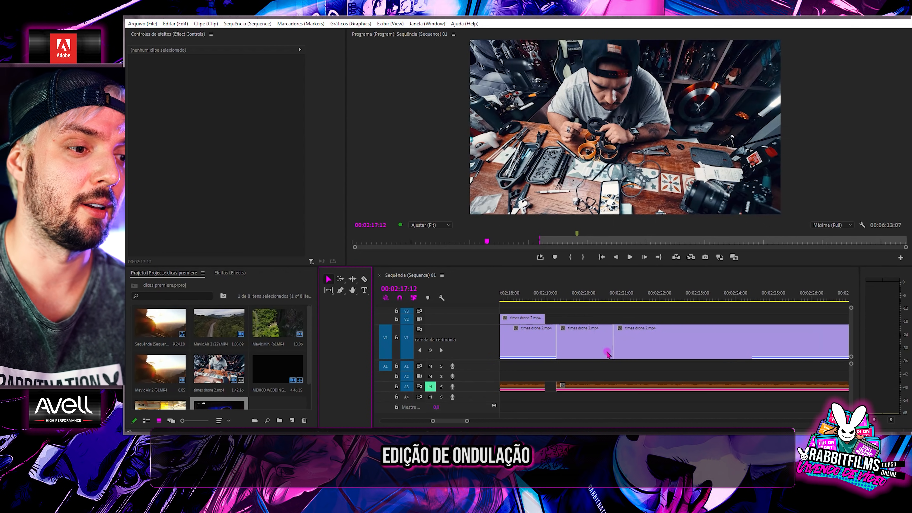
click(600, 341)
scroll(639, 338, down, 2)
drag(606, 298, 616, 298)
scroll(628, 338, down, 6)
drag(571, 319, 630, 338)
scroll(623, 320, up, 5)
scroll(632, 337, up, 3)
Split the following drone clip at 00:02:22:15, delete its first piece and extend the MEXICO WEDDING 4k clip to fill the gap
click(648, 298)
drag(648, 298, 697, 298)
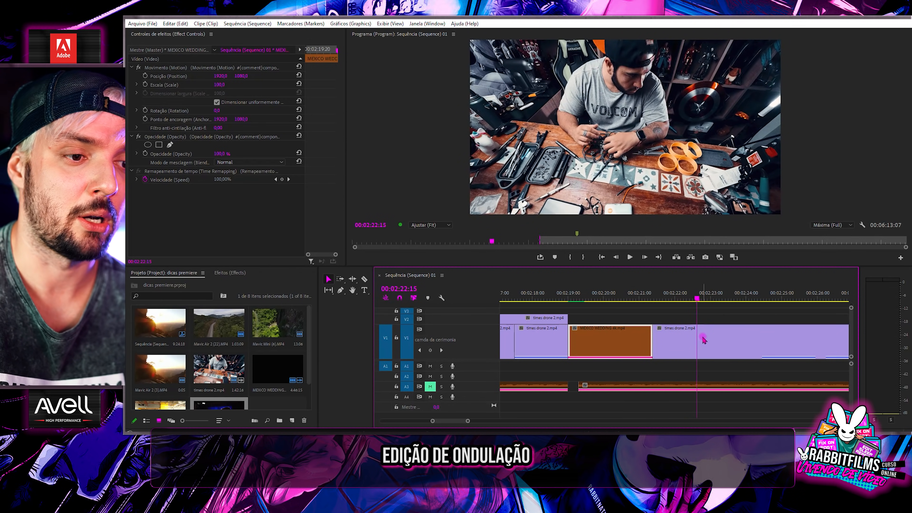
key(ctrl+k)
click(686, 358)
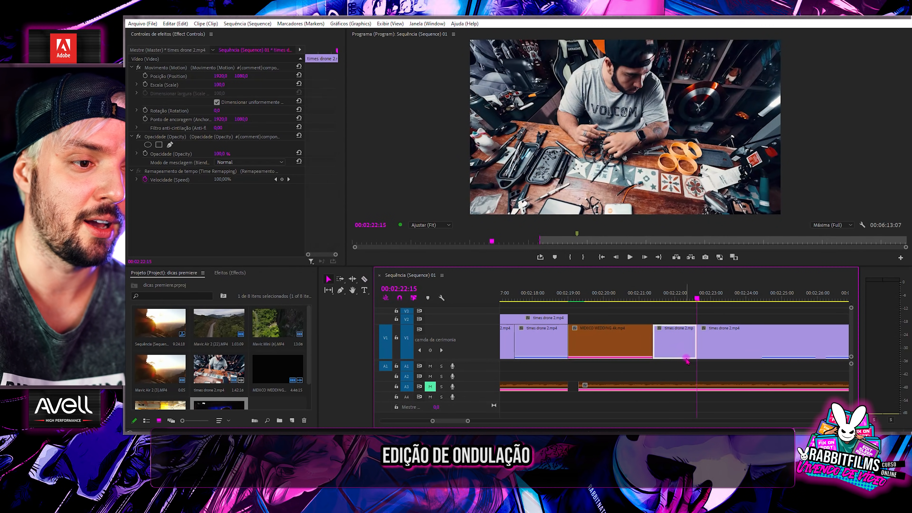
key(Delete)
drag(652, 346, 698, 351)
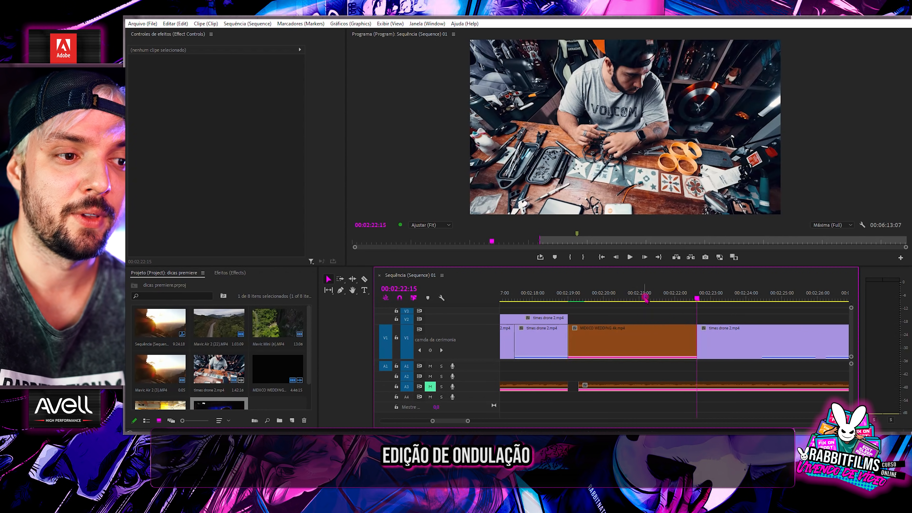
Preview the extended wedding clip, then undo the split, deletion and extension
click(645, 299)
key(space)
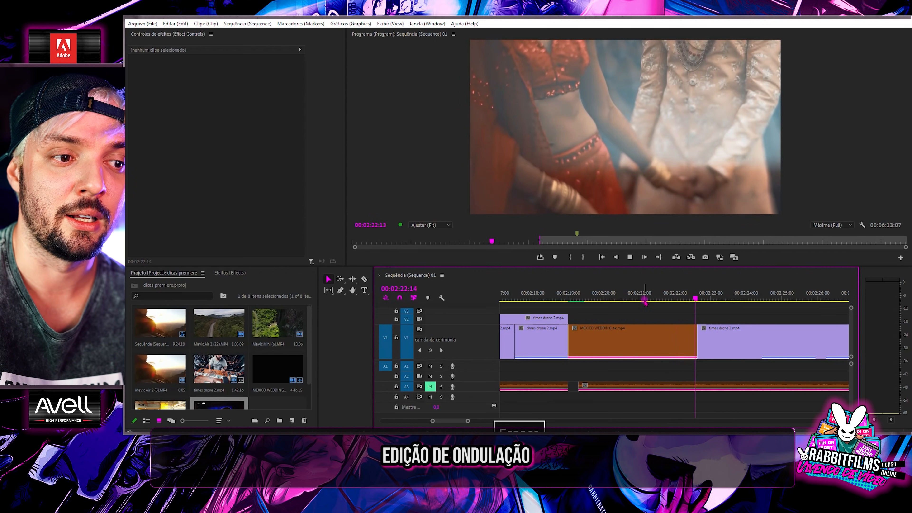
click(629, 298)
key(ctrl+z)
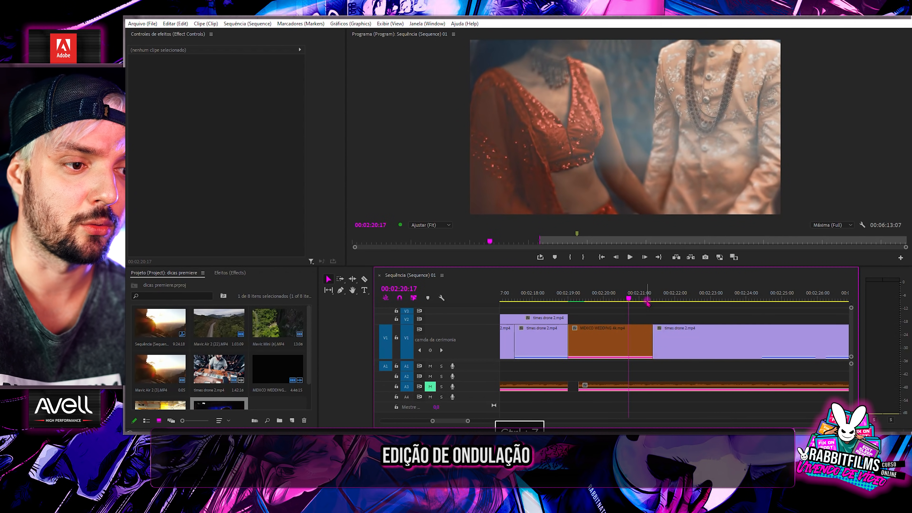
click(634, 298)
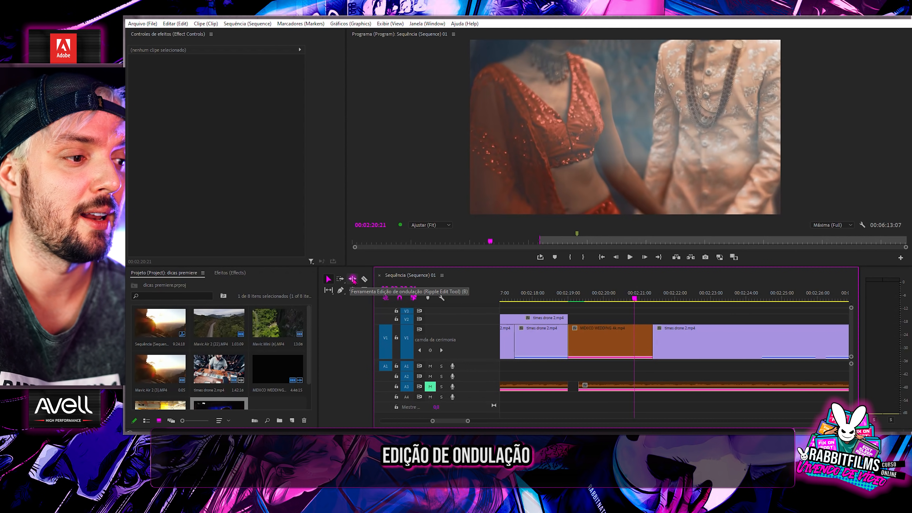
Extend the end of the MEXICO WEDDING 4k clip with the Ripple Edit tool
click(353, 278)
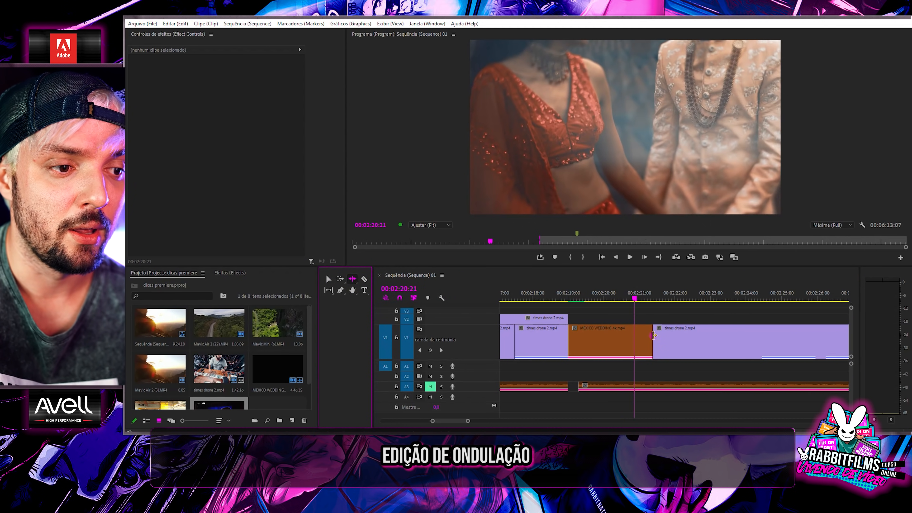
key(ctrl+shift+z)
drag(652, 338, 711, 335)
scroll(679, 324, down, 4)
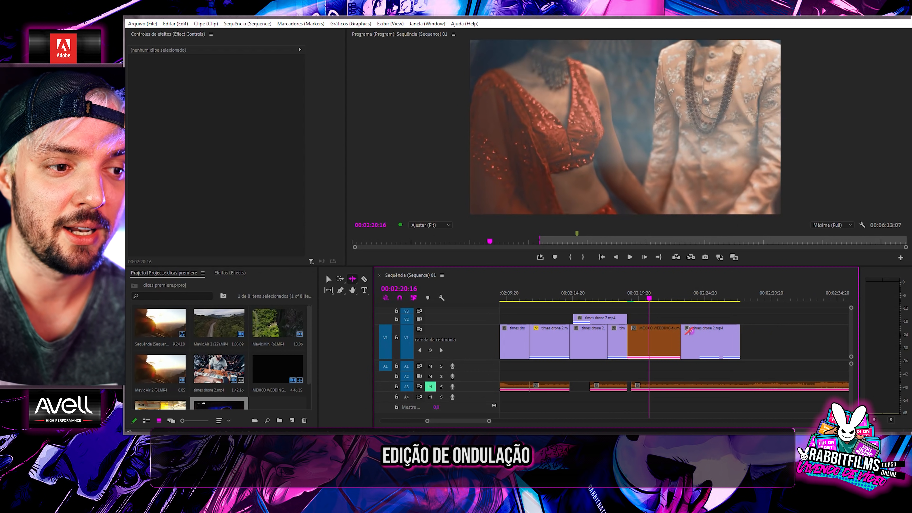
Try another ripple trim at the cut between the wedding and drone clips, and undo it
click(680, 337)
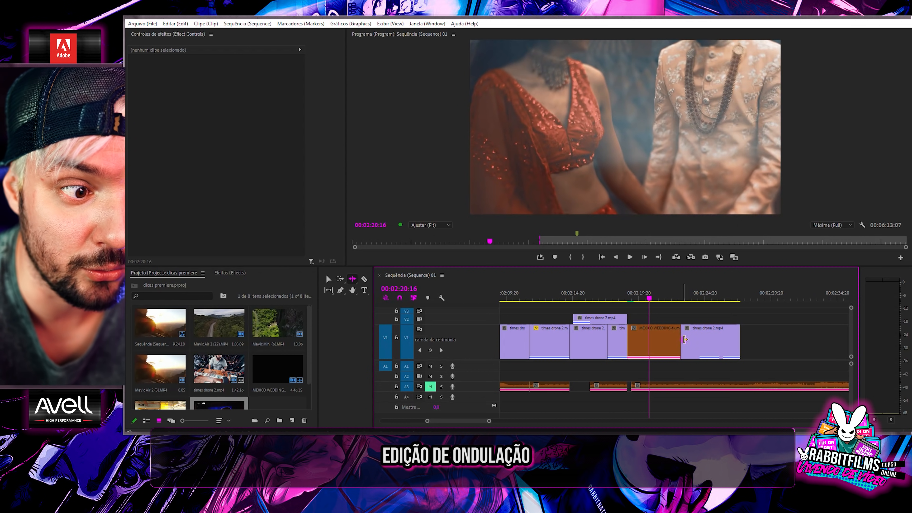
mouse_move(669, 339)
mouse_down()
mouse_move(689, 338)
mouse_move(659, 339)
mouse_move(700, 339)
mouse_move(659, 342)
mouse_move(666, 342)
mouse_up()
key(ctrl+z)
scroll(670, 335, up, 2)
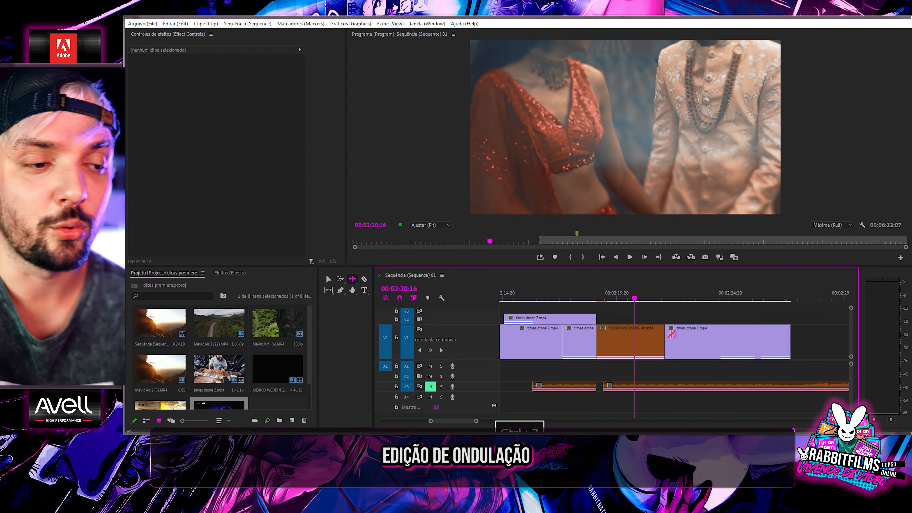
Ripple-trim the end of the MEXICO WEDDING 4k clip about half a second shorter, then undo the trim
scroll(666, 328, right, 2)
click(633, 320)
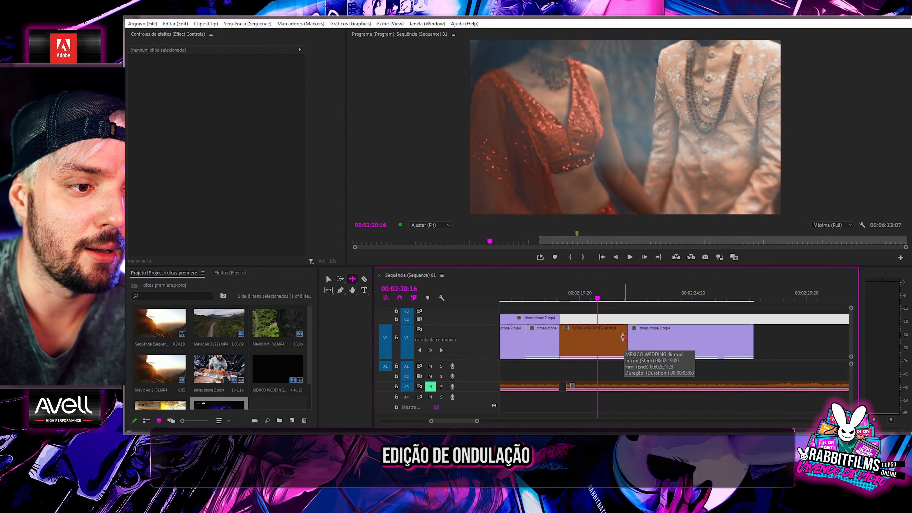
click(622, 336)
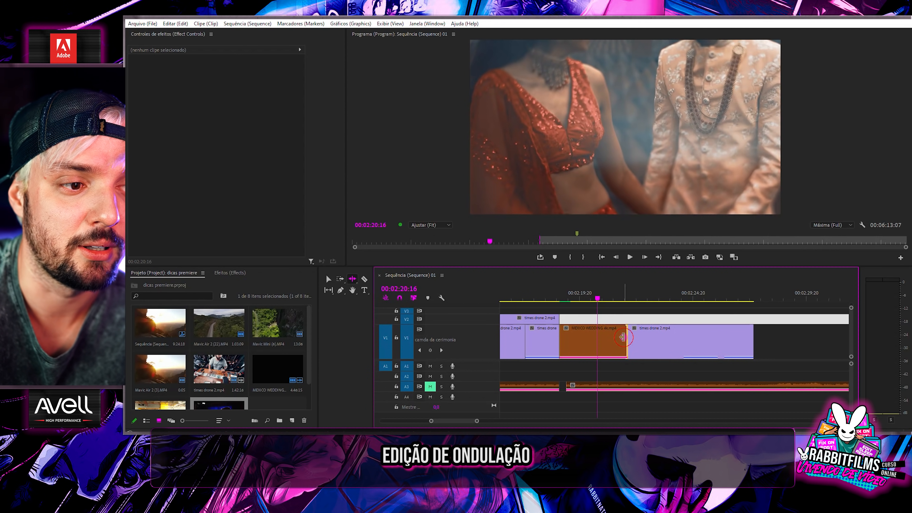
drag(622, 336, 609, 337)
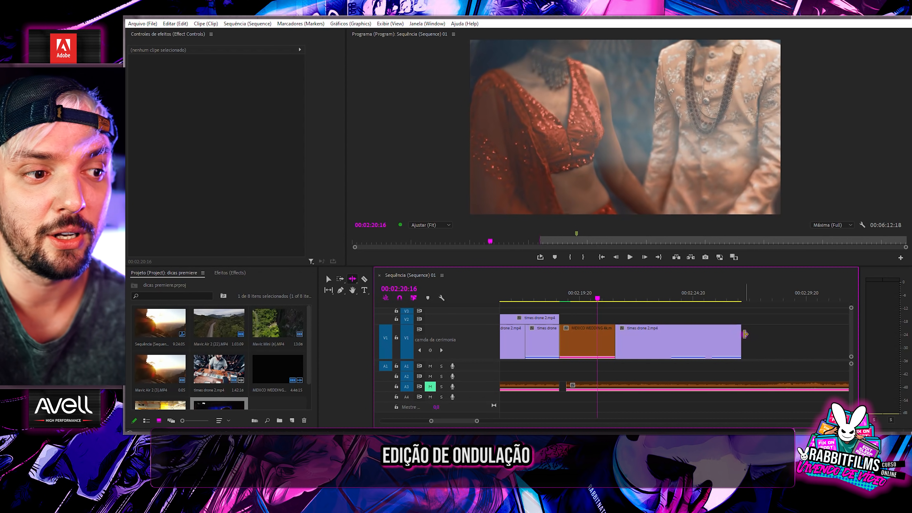
key(ctrl+z)
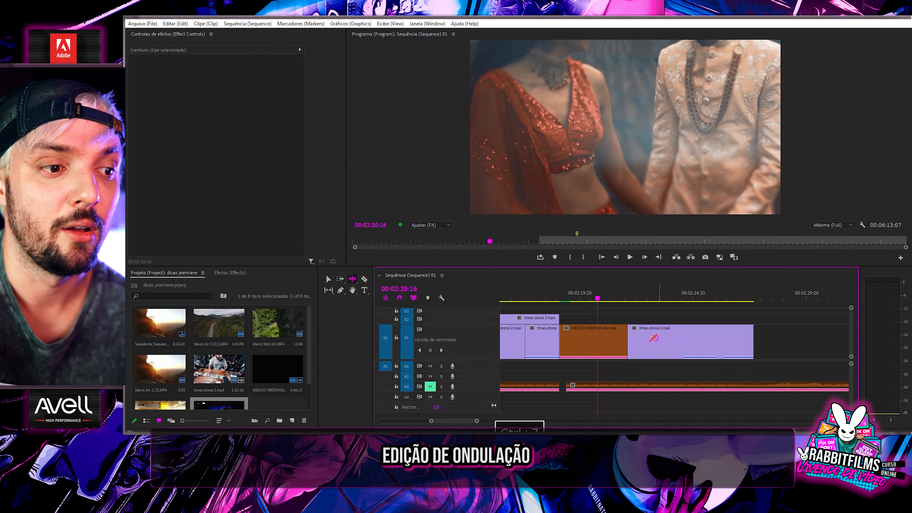
Ripple-extend the MEXICO WEDDING 4k clip to about five seconds, pushing the following drone clip along
drag(621, 336, 666, 334)
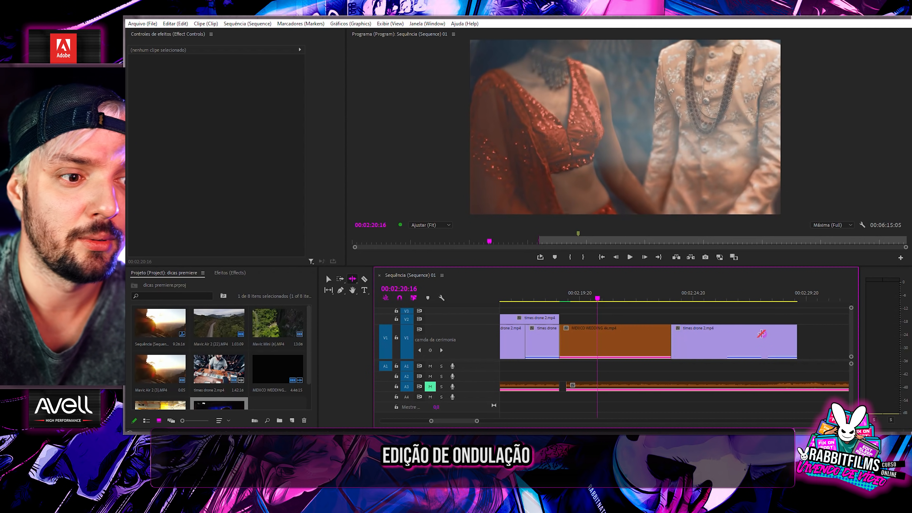
mouse_move(673, 337)
mouse_down()
mouse_move(622, 335)
mouse_move(715, 330)
mouse_move(641, 337)
mouse_move(670, 336)
mouse_up()
key(ctrl+z)
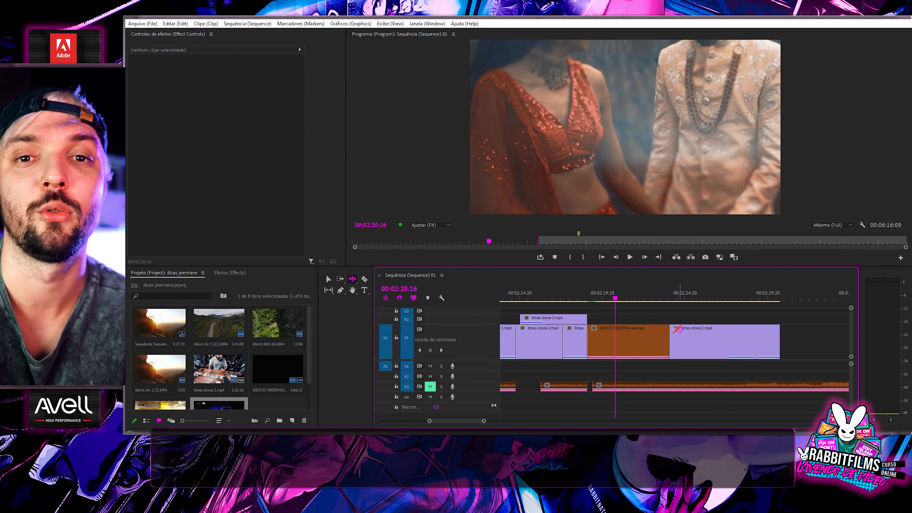
Return to the Selection tool and reveal the last times drone 2 clip's source file in Explorer
key(v)
click(677, 334)
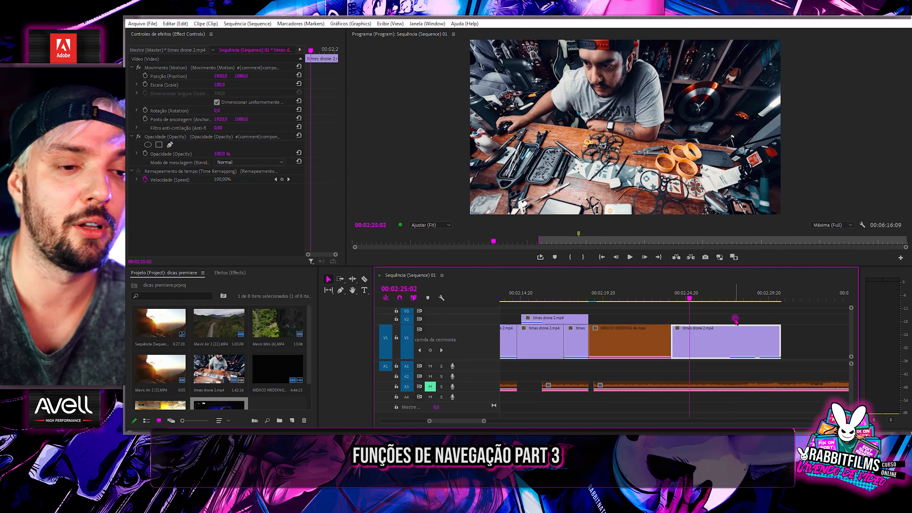
click(701, 317)
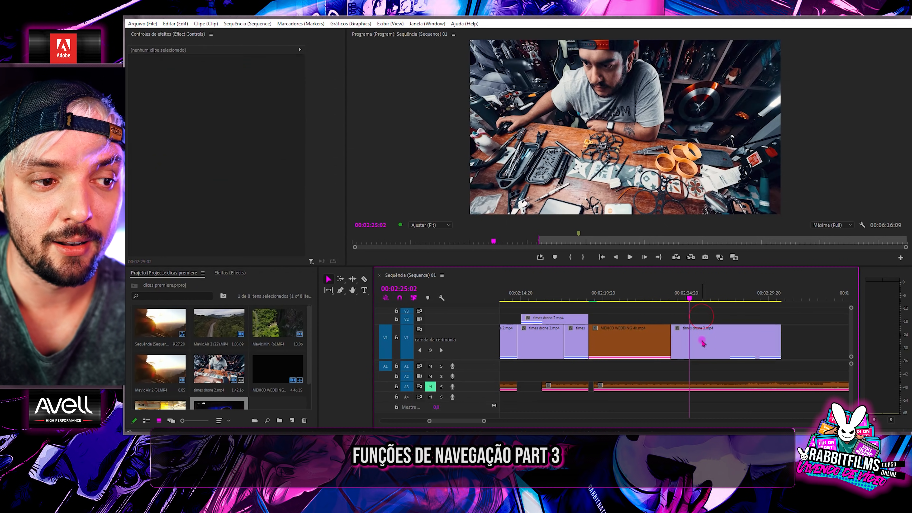
right_click(703, 340)
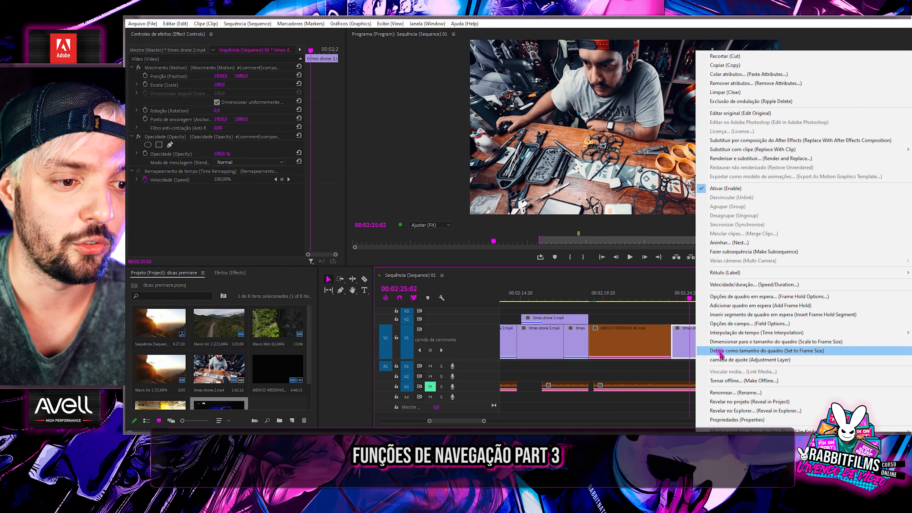
click(768, 411)
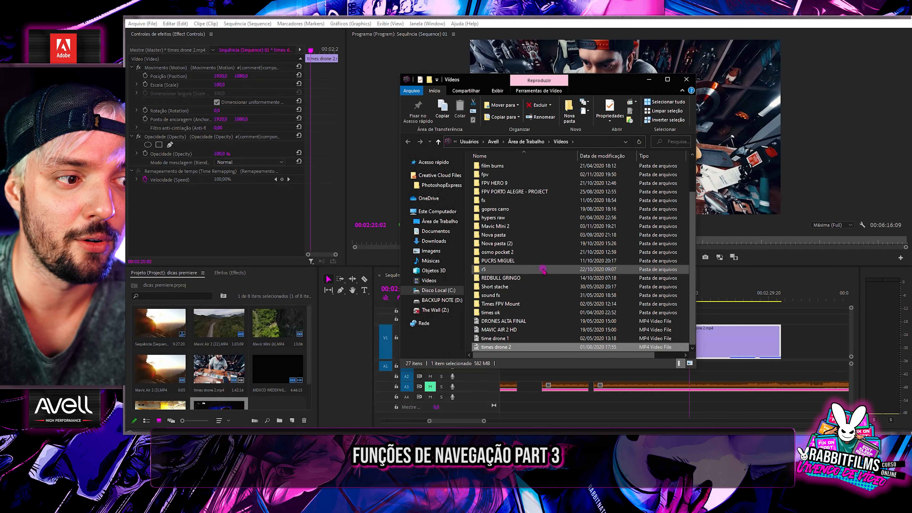
Open the times drone 2 file in the media player, then close the player and the Explorer window
key(Return)
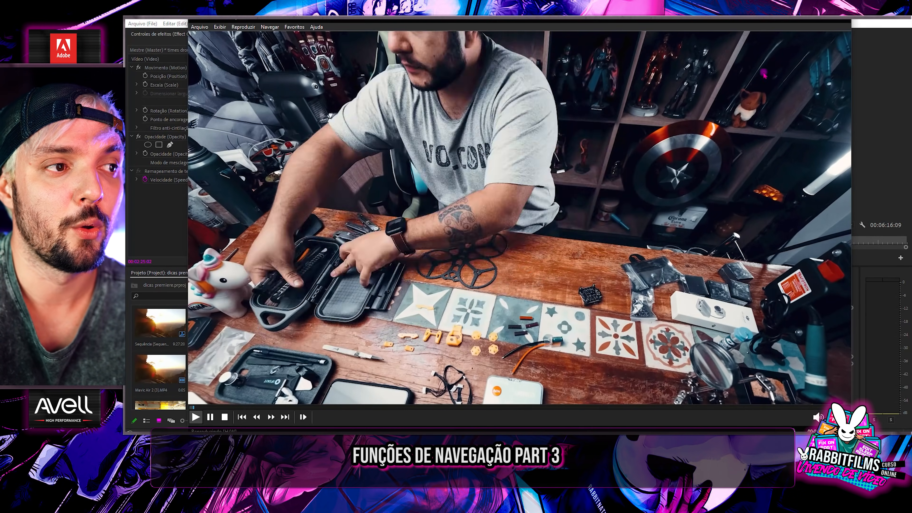
click(841, 20)
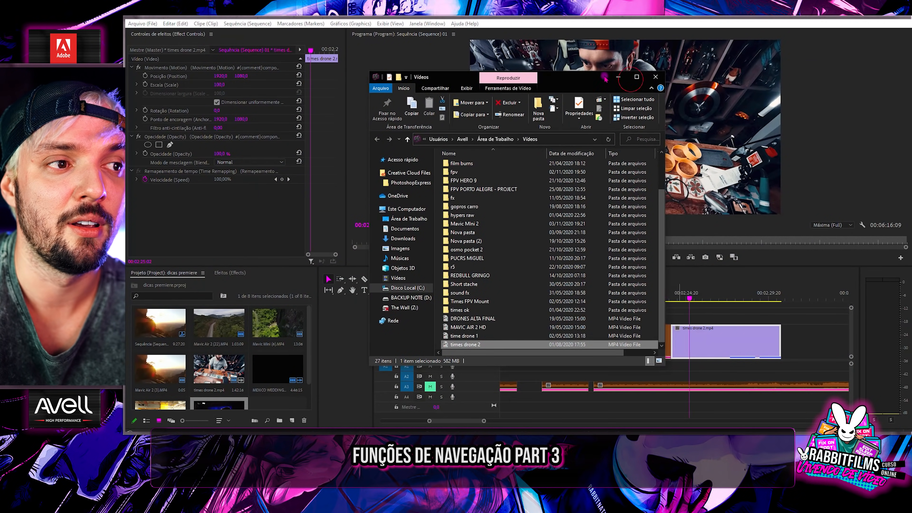
click(685, 79)
Set the playhead to 00:02:25:04 and reveal the last times drone 2 clip's source in the project
click(690, 299)
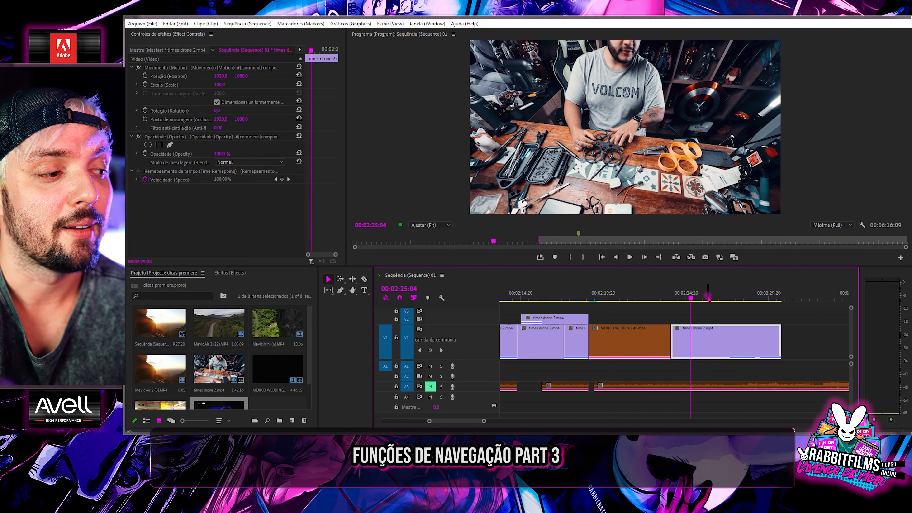
click(711, 319)
click(709, 335)
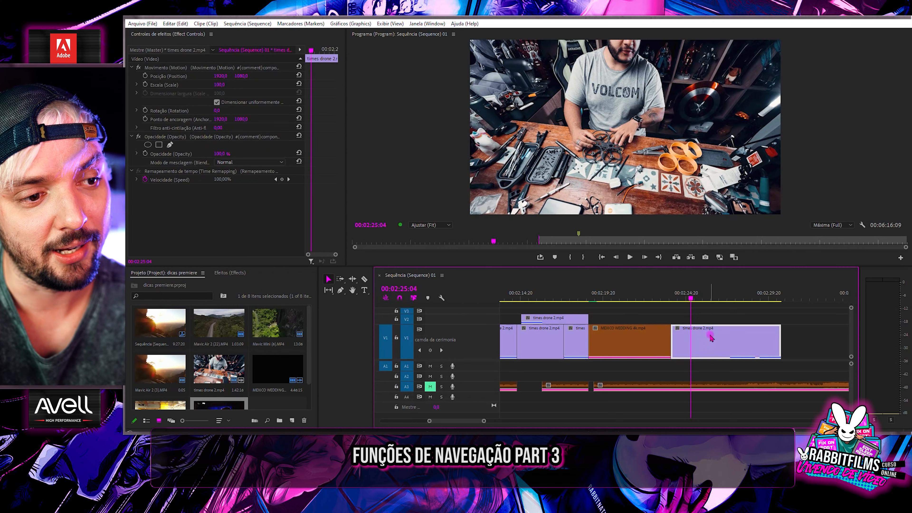
right_click(711, 338)
click(781, 403)
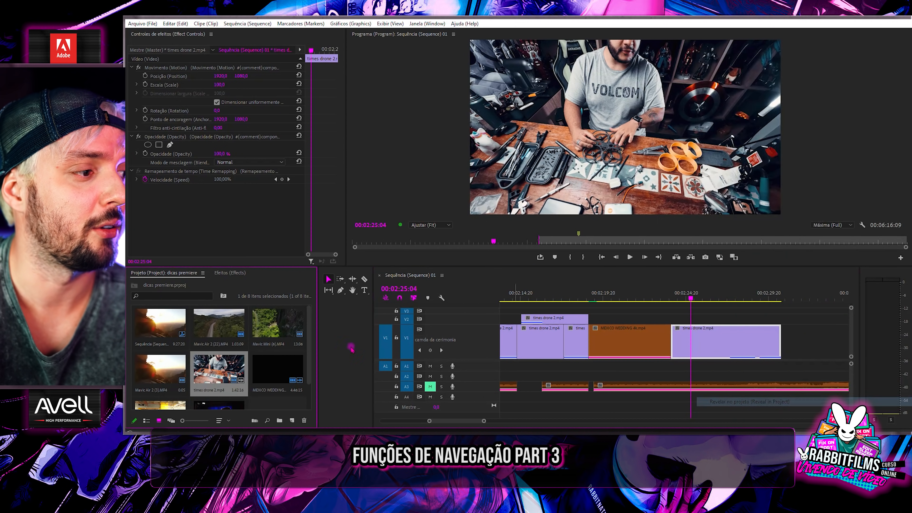
scroll(227, 354, down, 1)
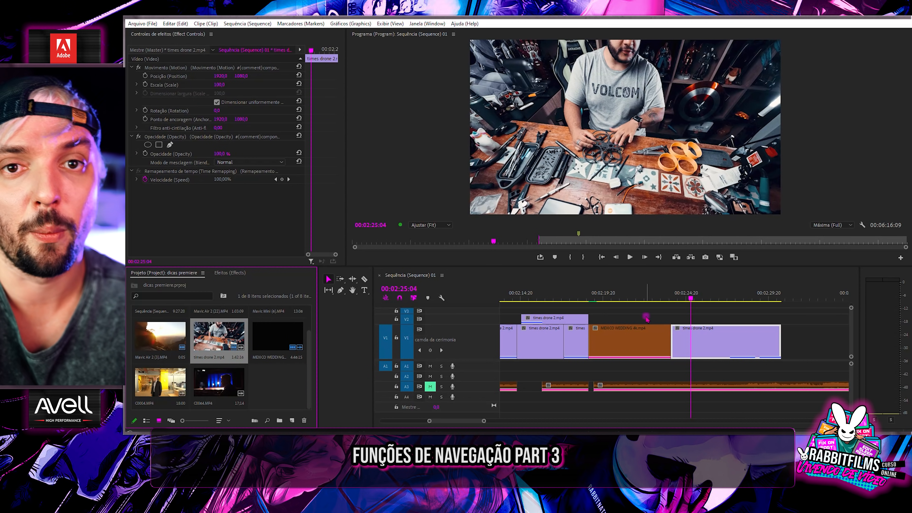
Cut the last times drone 2 clip with the Razor tool at about 00:02:26:18 and 00:02:27:15
drag(667, 298, 706, 299)
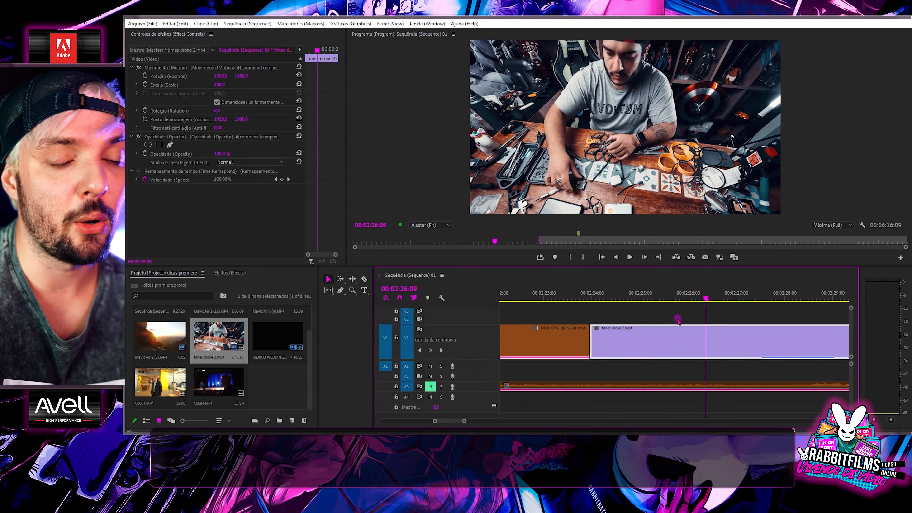
scroll(678, 320, down, 2)
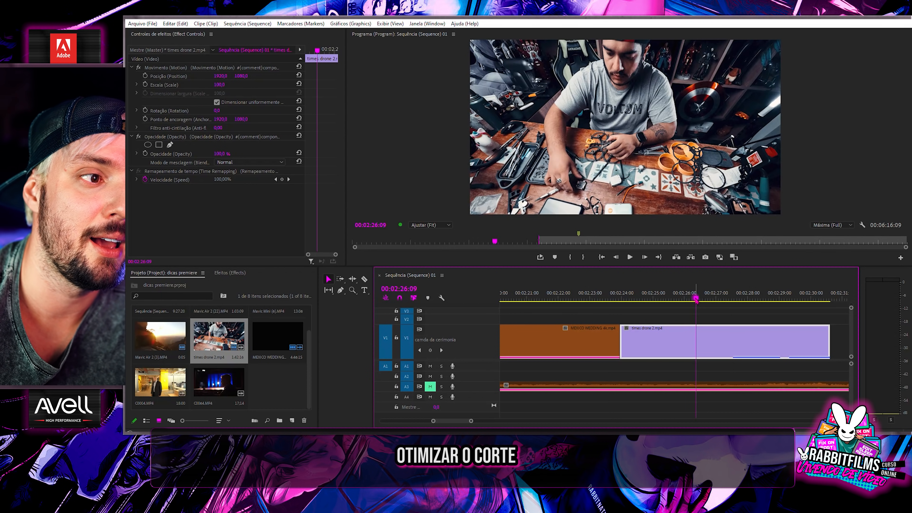
scroll(723, 299, up, 2)
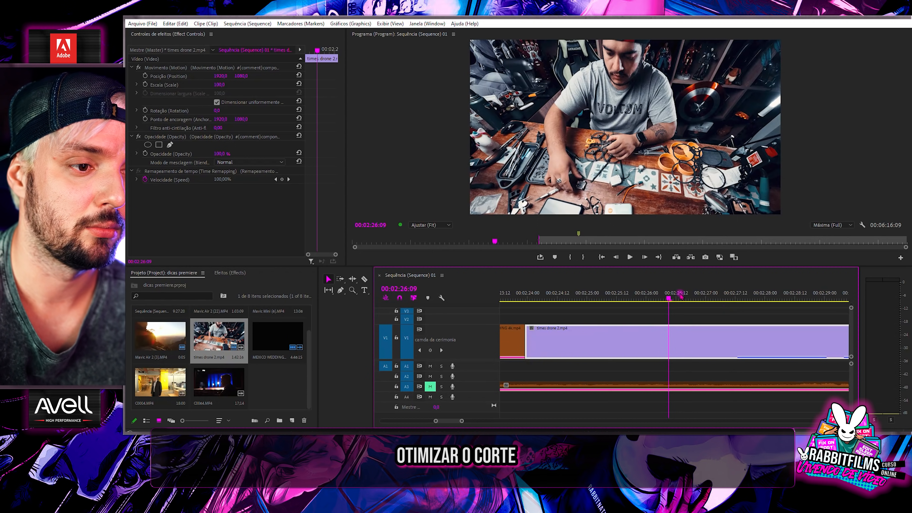
drag(674, 293, 690, 299)
key(c)
click(690, 336)
key(v)
scroll(706, 322, down, 1)
drag(678, 292, 639, 295)
key(c)
click(700, 339)
key(v)
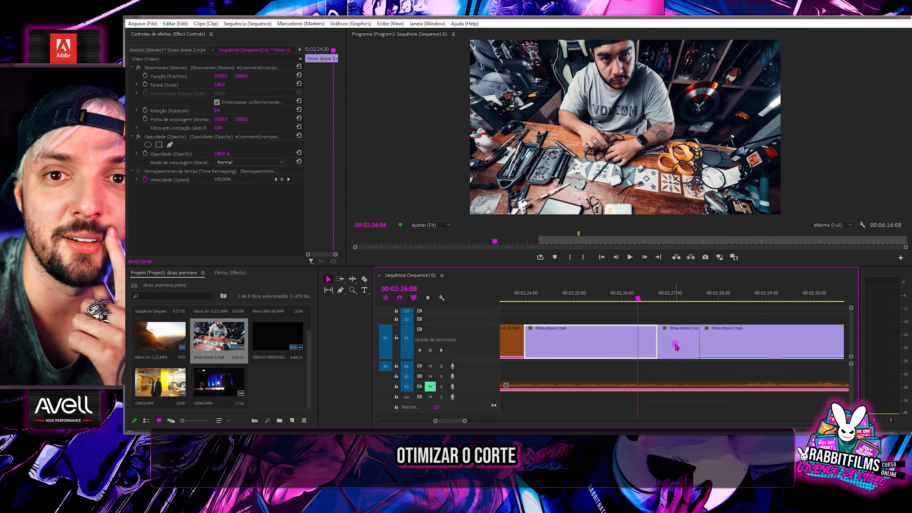
Move the playhead to 00:02:25:23 and cut the drone clip there with the Razor tool
mouse_move(629, 293)
mouse_down()
mouse_move(610, 291)
mouse_move(619, 298)
mouse_up()
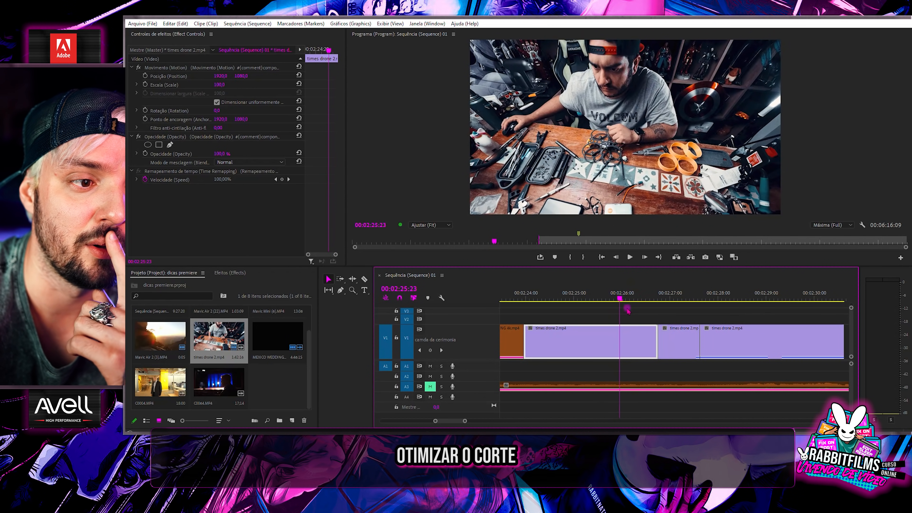
key(c)
click(621, 340)
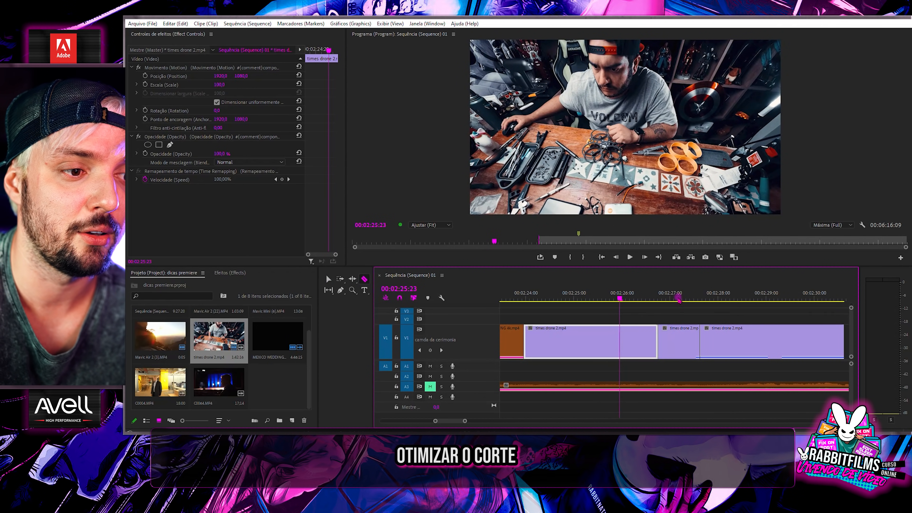
click(650, 328)
key(v)
Shift the last drone piece later to leave a gap, and make razor cuts at 00:02:26:10 and about 00:02:29:08
drag(629, 298, 741, 339)
key(c)
click(643, 334)
key(v)
key(c)
click(782, 340)
key(v)
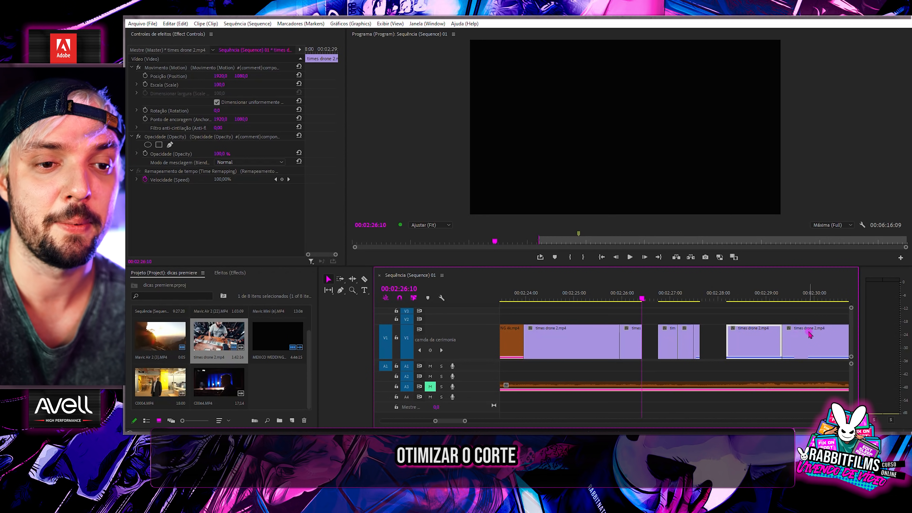
Assign Z as an additional keyboard shortcut for the Adicionar edição (Add Edit) command, replacing its Zoom Tool assignment, and save the layout
scroll(769, 316, down, 2)
click(734, 298)
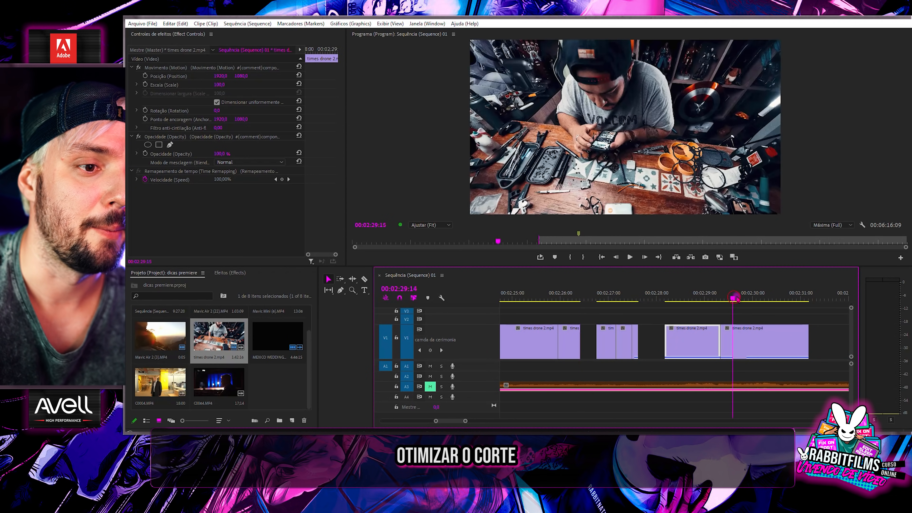
click(175, 23)
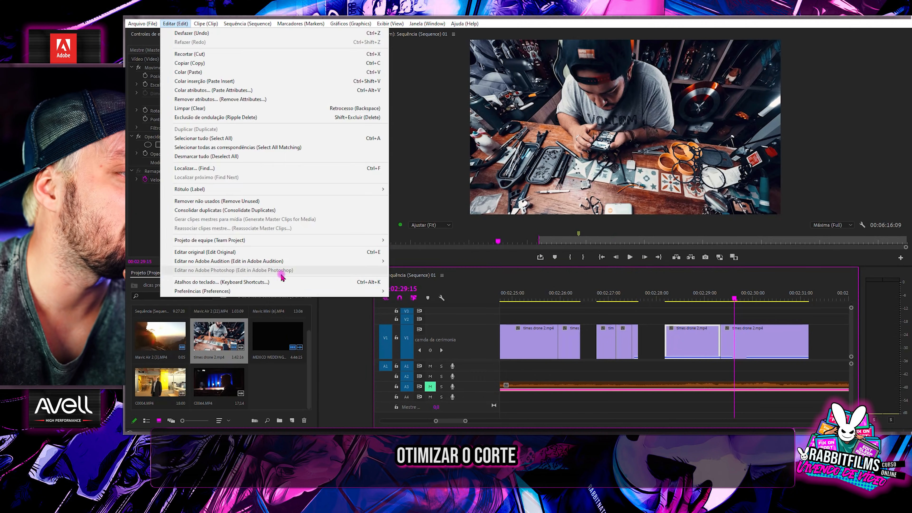
click(309, 283)
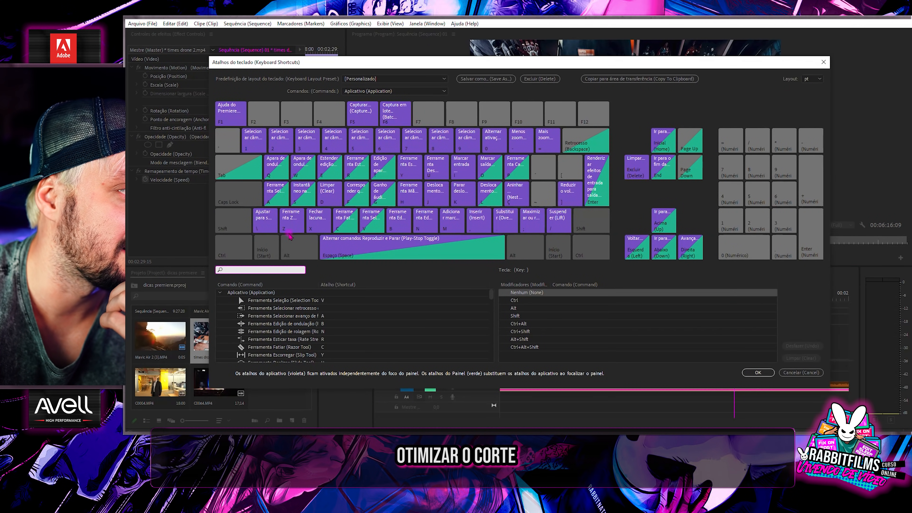
click(294, 225)
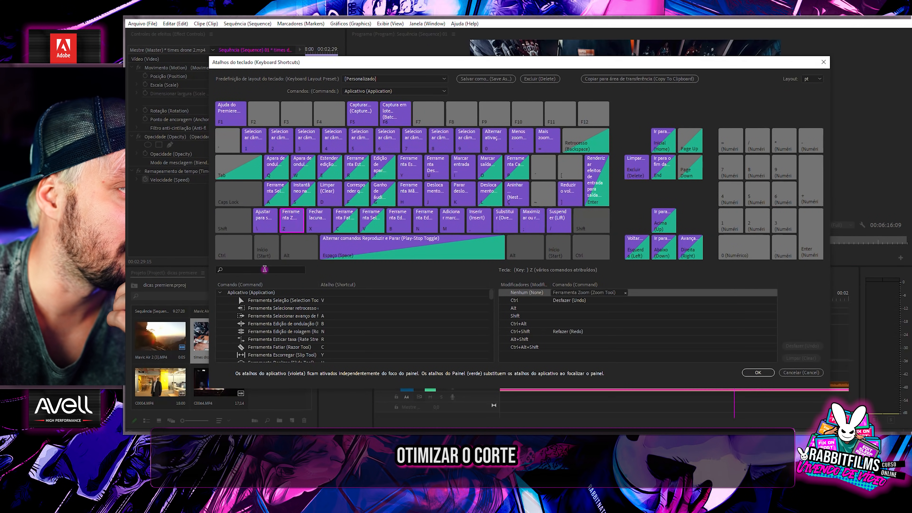
text(adicionar edi)
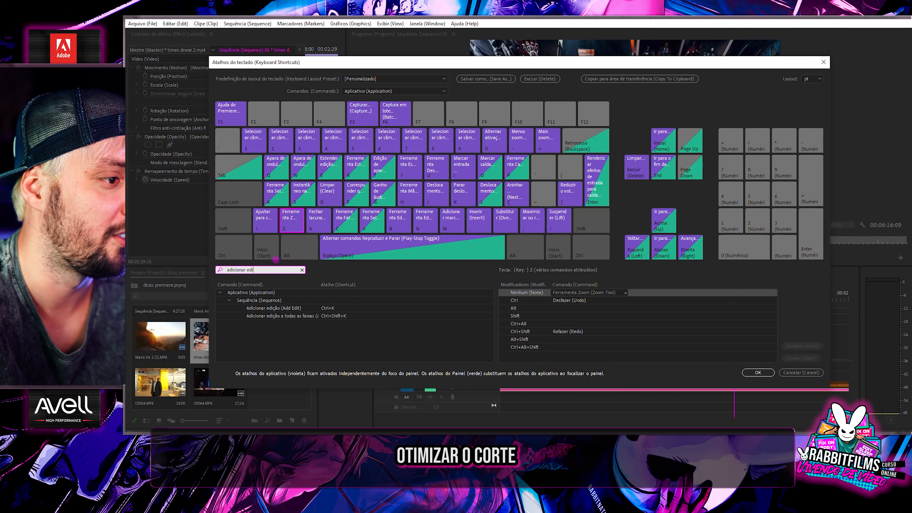
click(293, 307)
drag(292, 225, 293, 225)
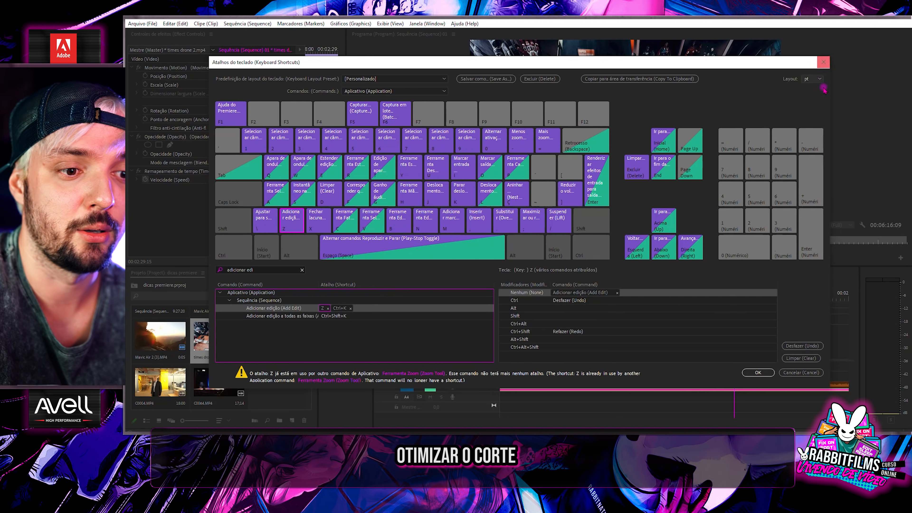
click(758, 373)
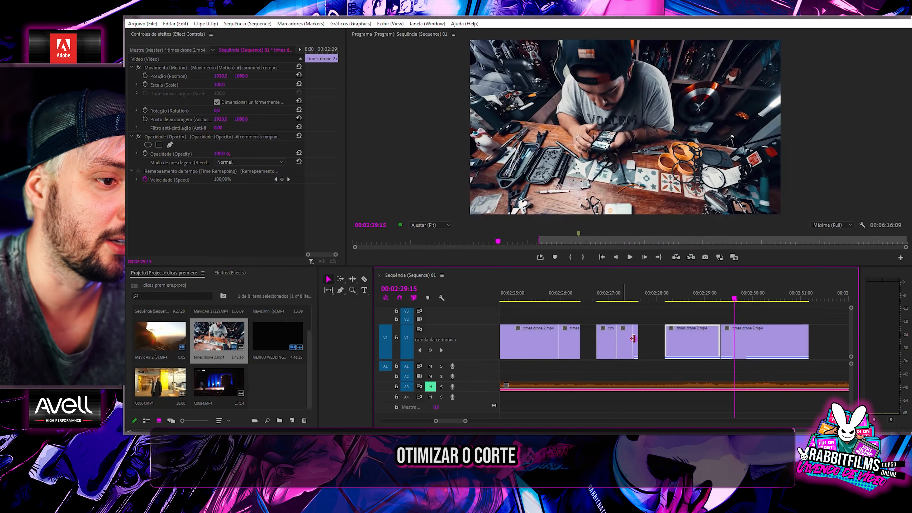
Add edits in the last group of drone clips at 00:02:30:00 and about 00:02:30:12, 00:02:29:14, 00:02:28:19 and 00:02:28:09
click(742, 297)
click(752, 298)
key(z)
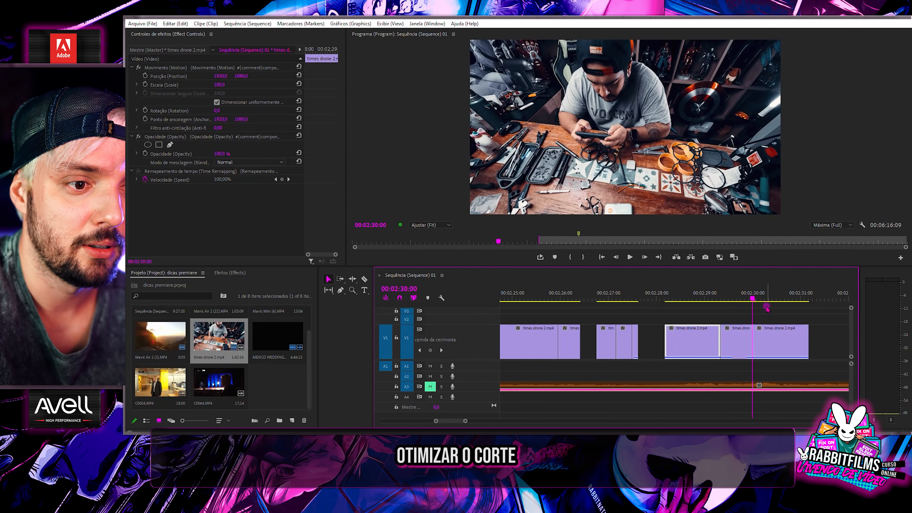
click(776, 298)
key(z)
click(732, 298)
key(z)
click(693, 297)
key(z)
click(674, 297)
key(z)
Add edits to the earlier drone clips at 00:02:26:05 and 00:02:24:20, and at about 00:02:26:23 and 00:02:25:14
click(606, 298)
key(z)
click(570, 298)
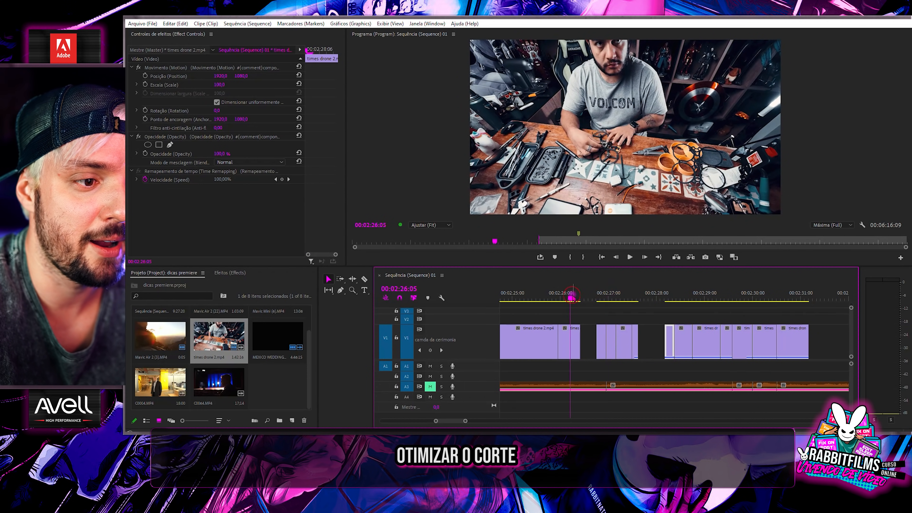
key(z)
click(540, 297)
key(z)
scroll(528, 314, up, 2)
scroll(527, 315, up, 2)
click(602, 297)
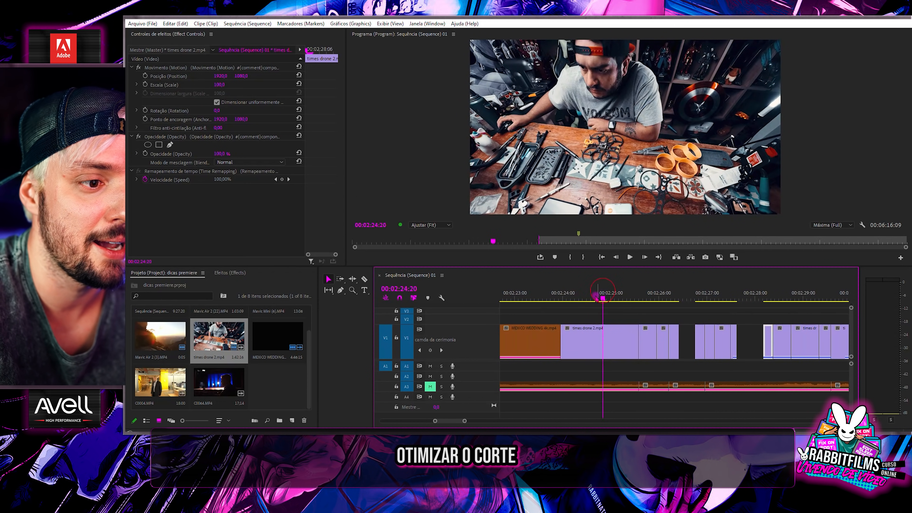
key(z)
Add edits near the start of the first drone clip at 00:02:24:04 and about 00:02:24:16, and move the playhead to 00:02:25:11
scroll(589, 295, up, 1)
click(618, 298)
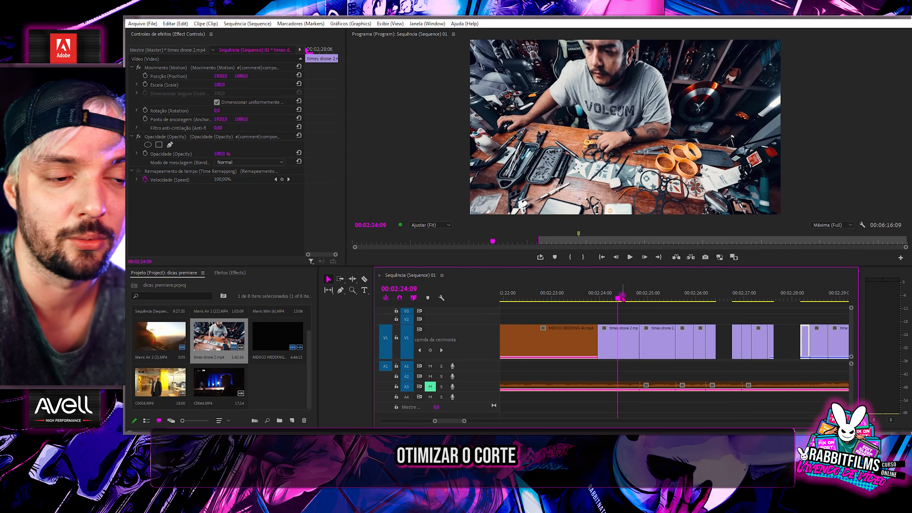
click(607, 296)
key(ctrl+k)
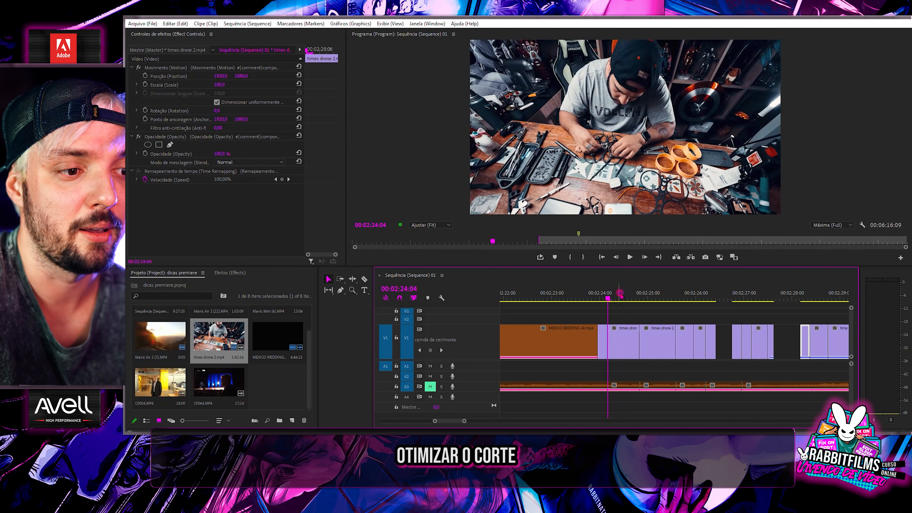
click(632, 292)
key(ctrl+k)
click(670, 290)
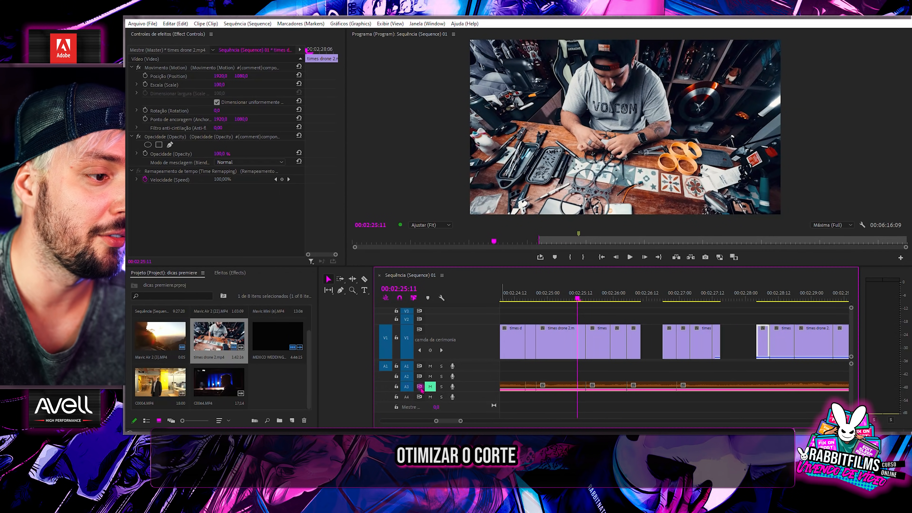
Untarget audio tracks A1, A2 and A3, and add edits to the drone video at about 00:02:25:06 and at 00:02:24:23
scroll(406, 388, up, 1)
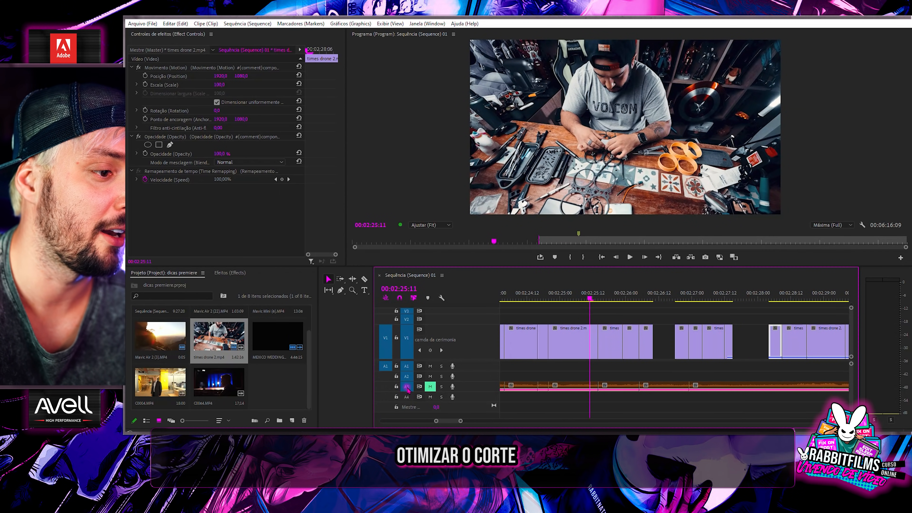
click(406, 377)
click(407, 367)
click(406, 387)
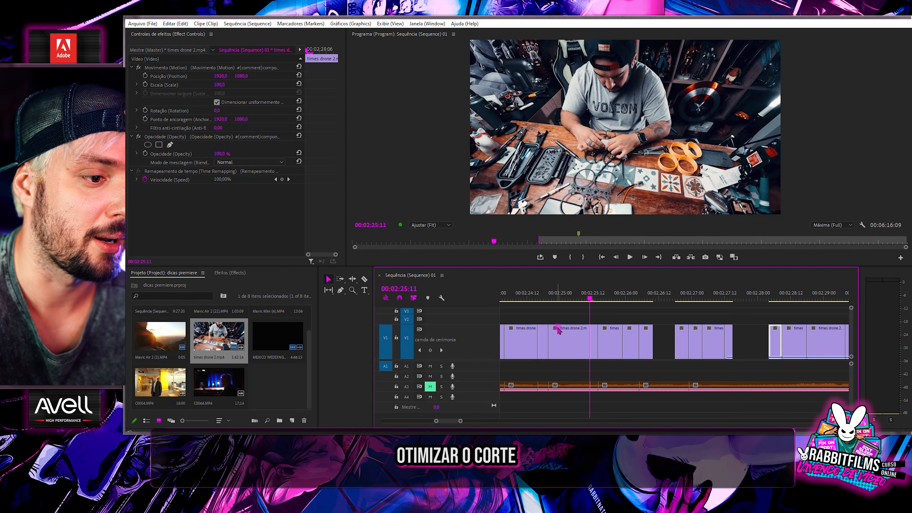
click(576, 293)
key(ctrl+k)
click(557, 293)
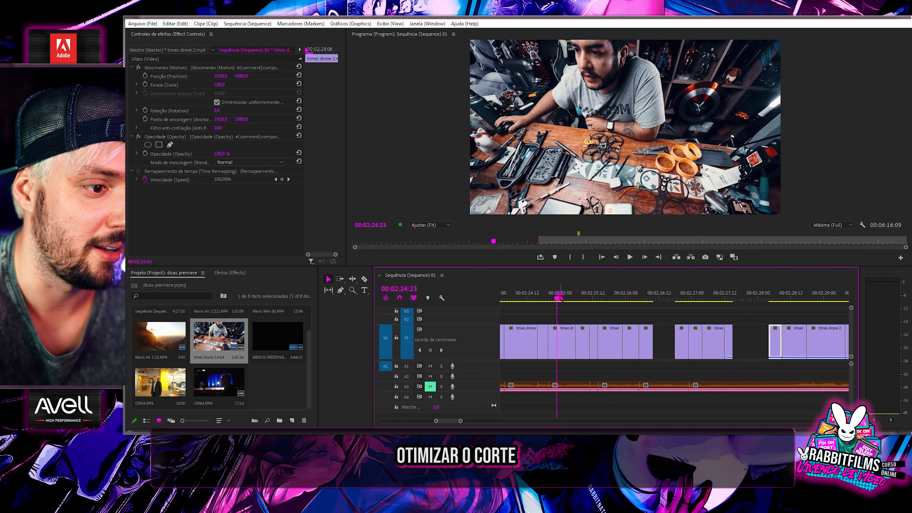
key(ctrl+k)
Add edits to the drone video at about 00:02:26:04 and 00:02:27:02, and move the playhead to 00:02:27:10
click(562, 293)
click(636, 294)
key(ctrl+k)
click(697, 294)
key(ctrl+k)
click(719, 295)
Play from 00:02:27:10, adding edits to the last drone clips up to 00:02:29:20, and set the playhead to 00:02:29:22
scroll(696, 313, down, 1)
scroll(696, 315, up, 2)
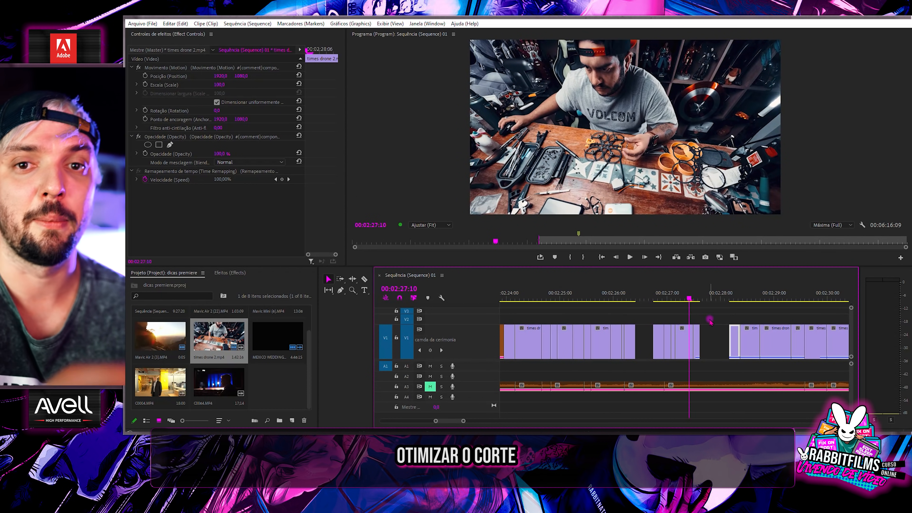
scroll(710, 321, up, 4)
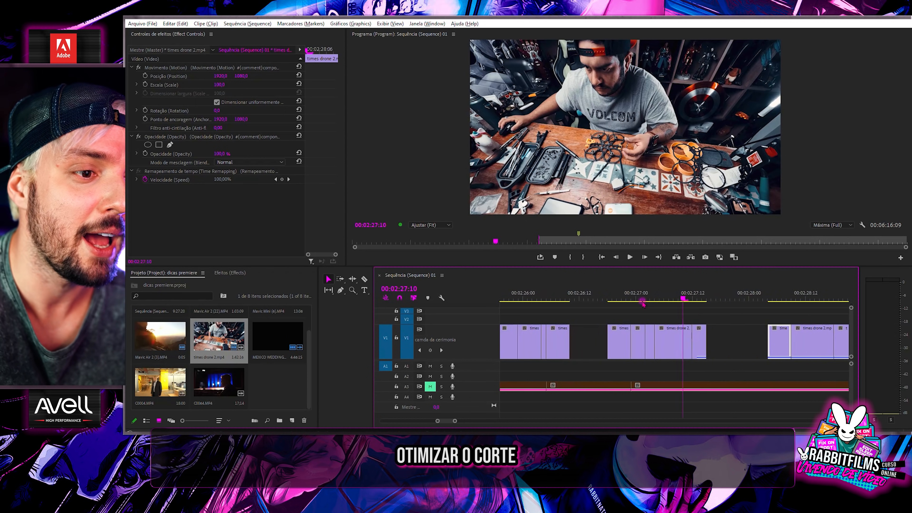
key(space)
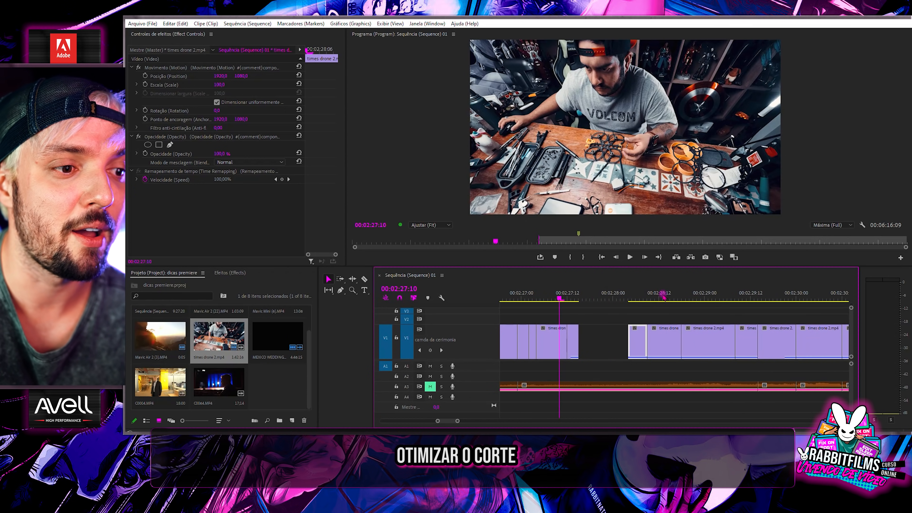
key(space)
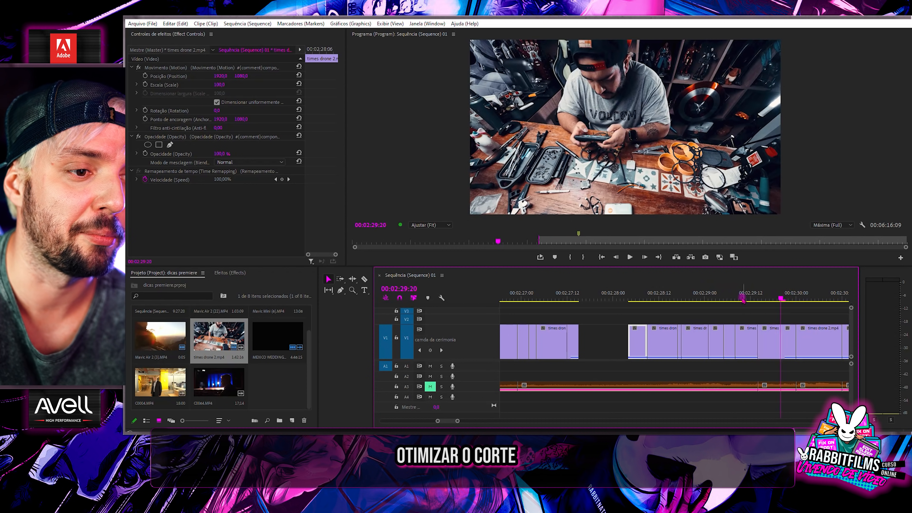
key(ctrl+k)
scroll(676, 324, down, 2)
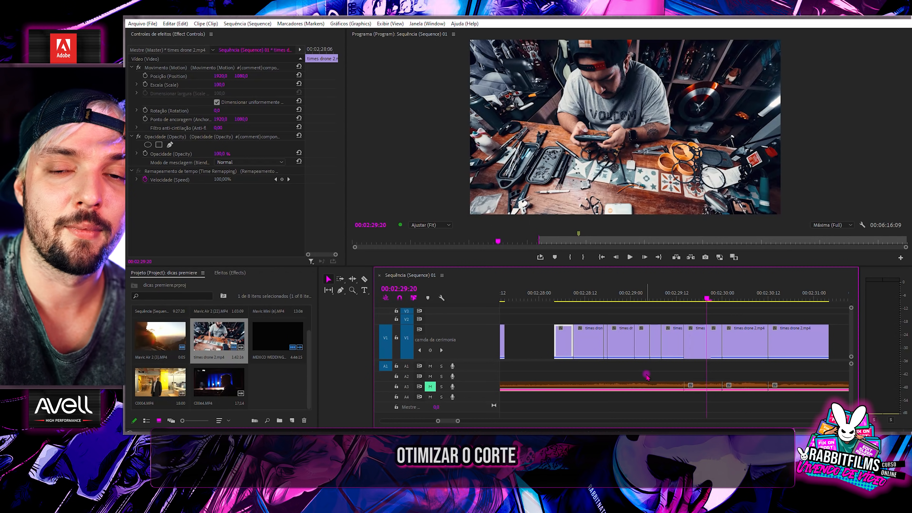
click(713, 299)
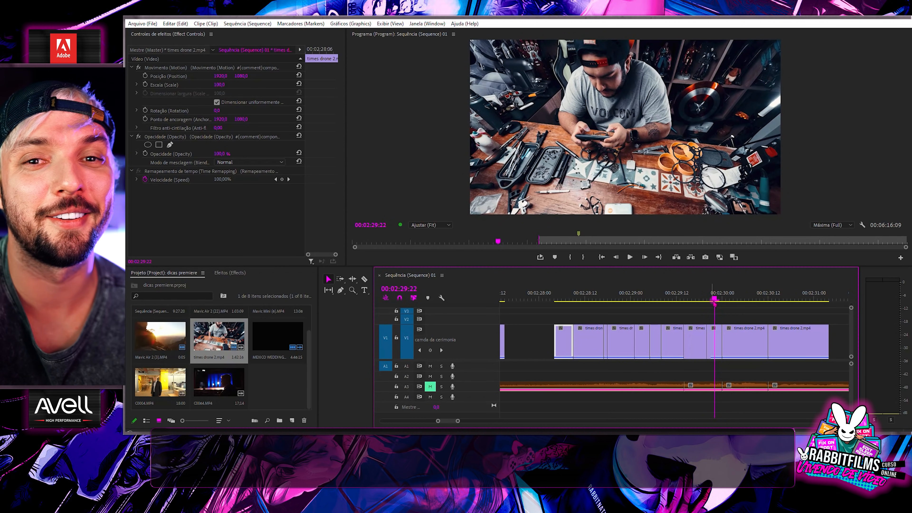